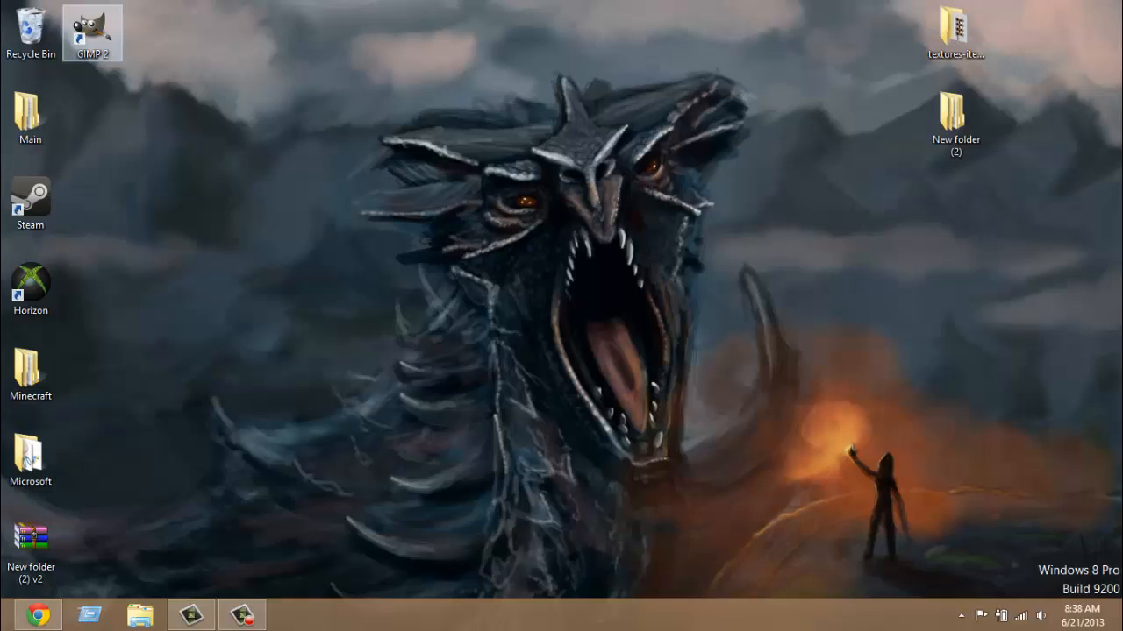
- Arrange the GIMP 2 and Minecraft shortcuts side by side on an empty area of the desktop
drag(92, 33, 955, 118)
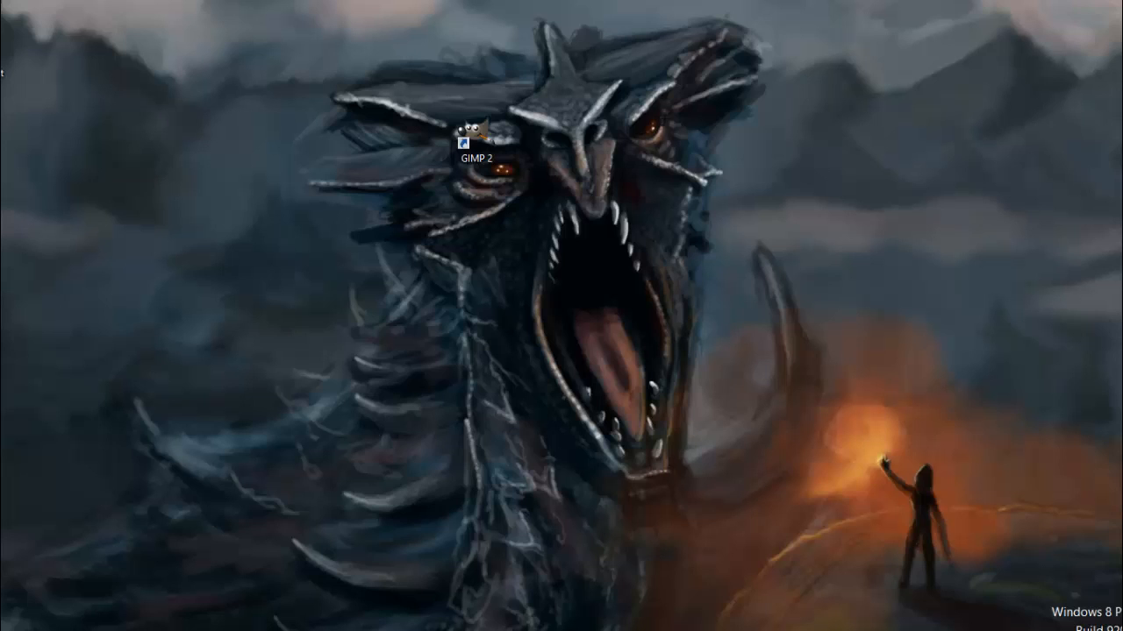
drag(475, 137, 376, 182)
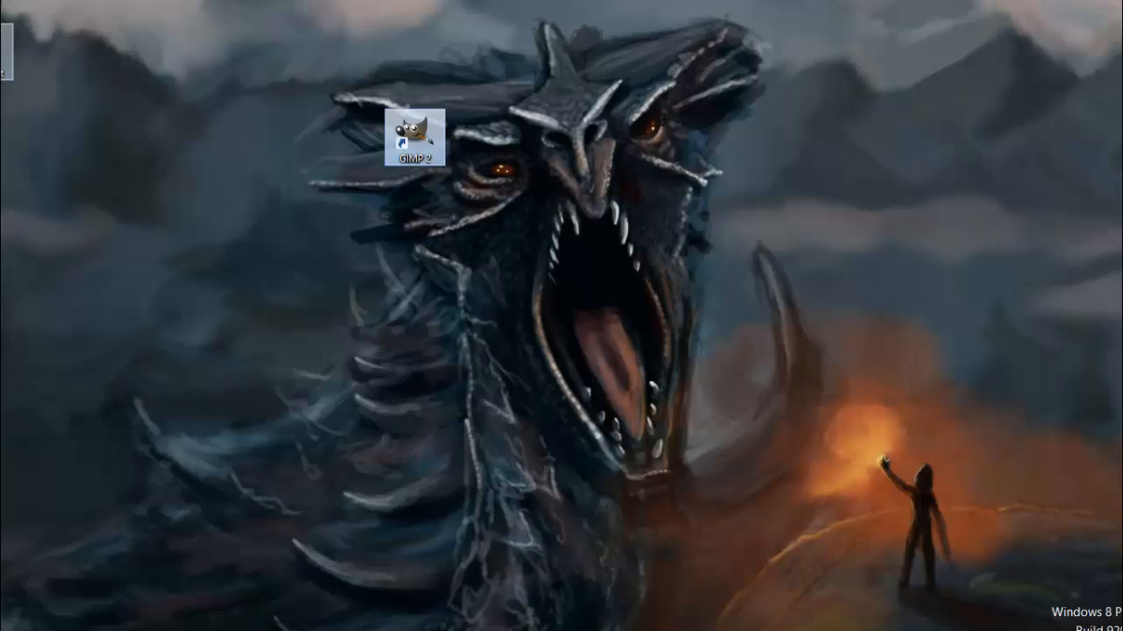
drag(5, 51, 488, 133)
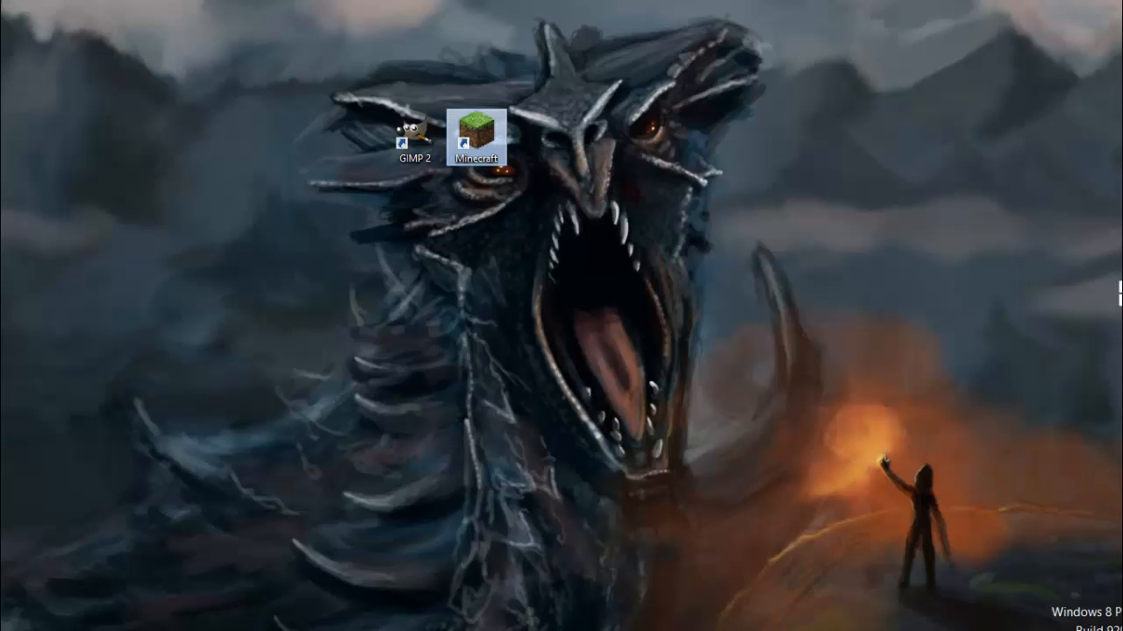
- Launch Run from the app search and open the %appdata% location
key(super)
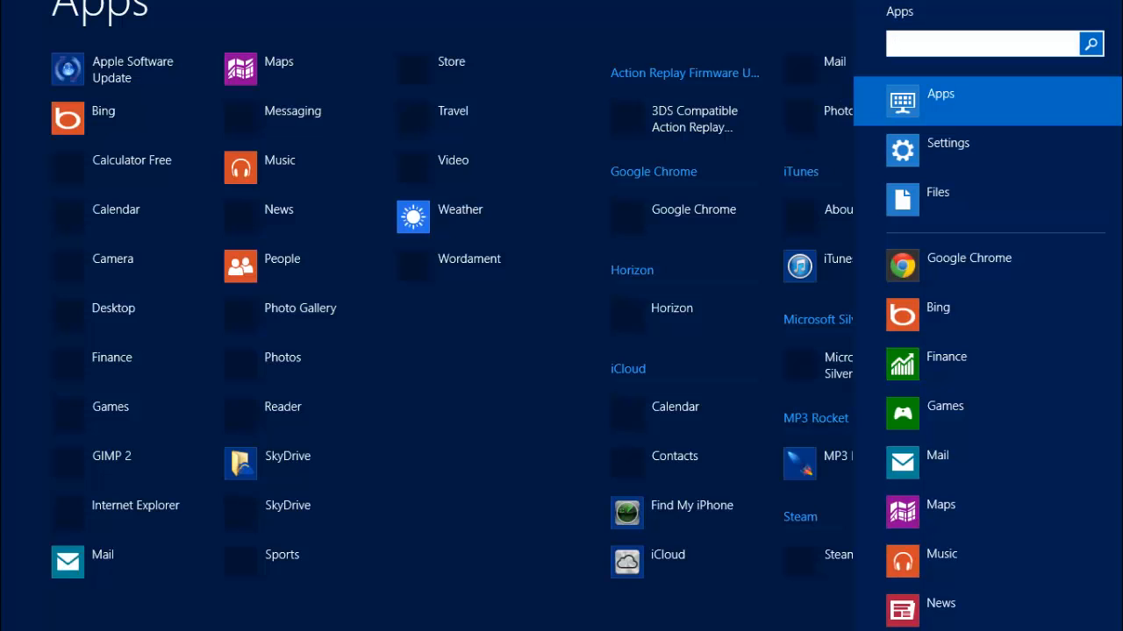
text(run)
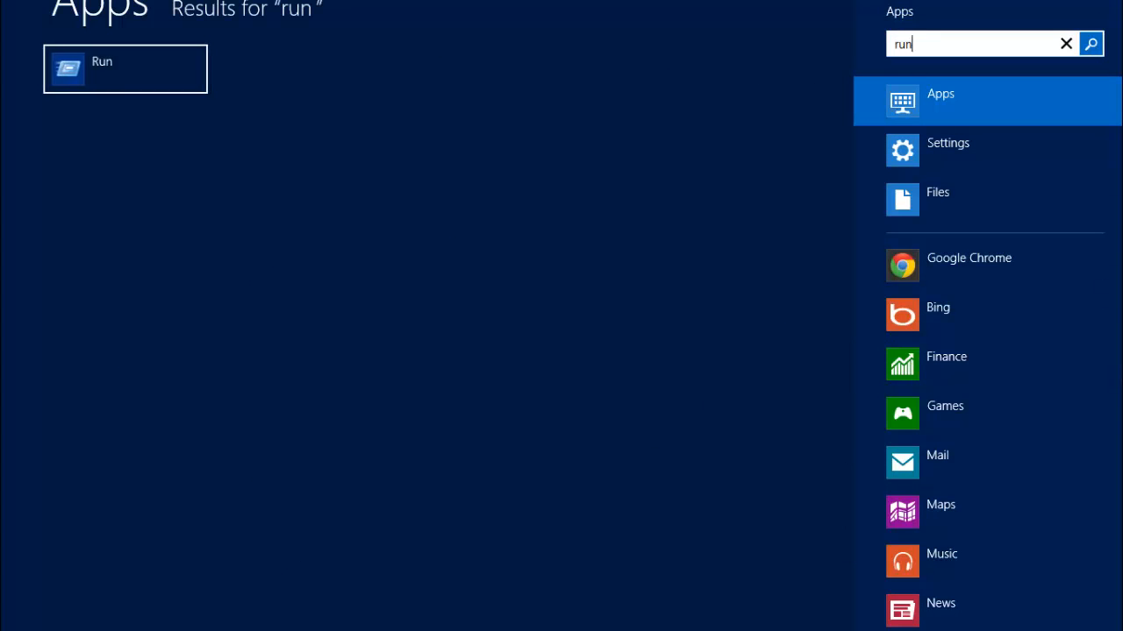
key(Return)
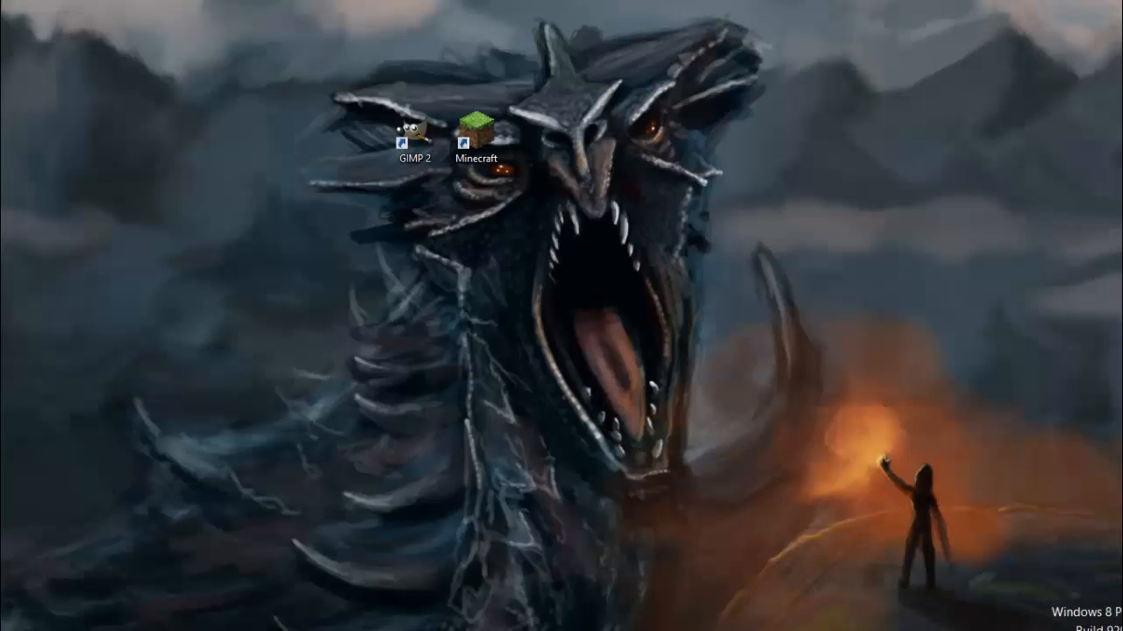
drag(822, 0, 838, 151)
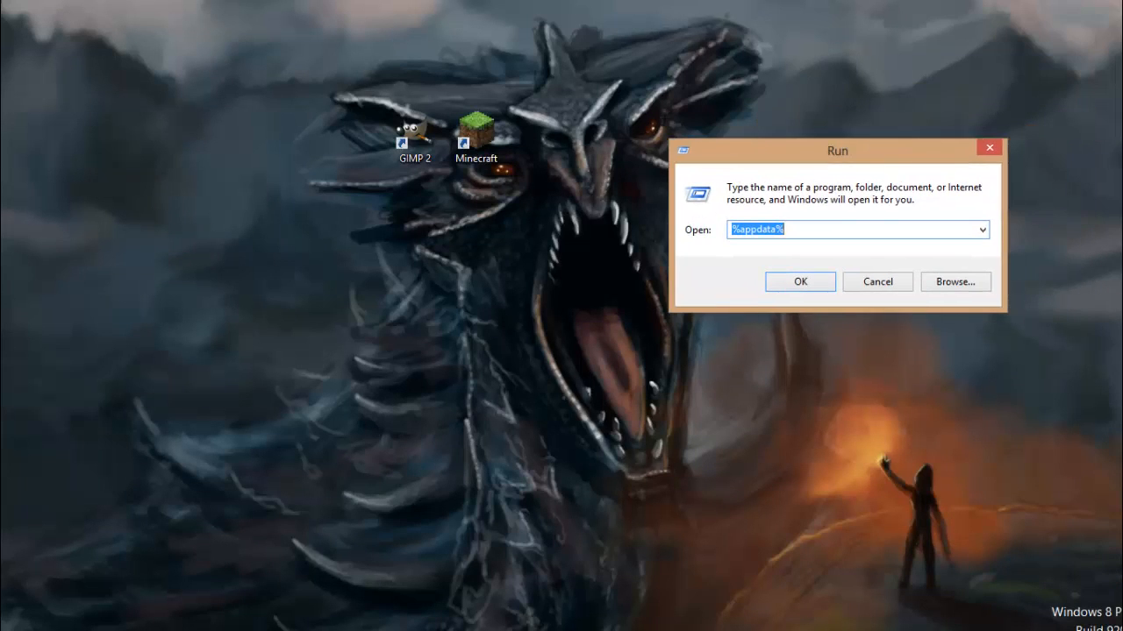
click(793, 229)
key(Return)
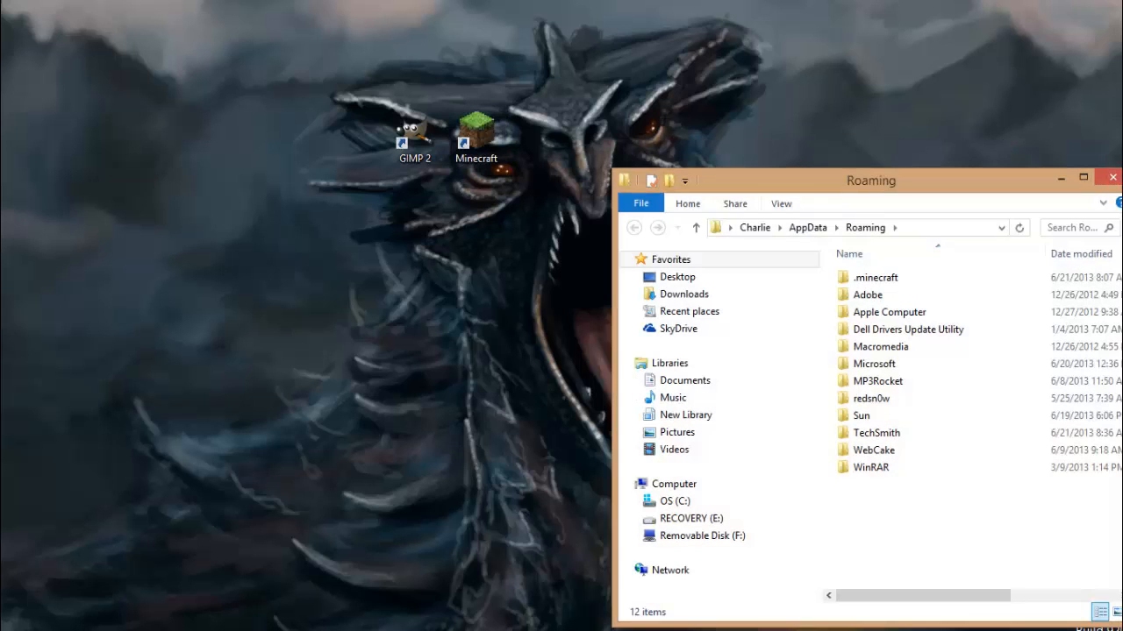
- Select the .minecraft folder in the repositioned Roaming window and minimize that window
drag(871, 181, 835, 114)
drag(908, 465, 877, 425)
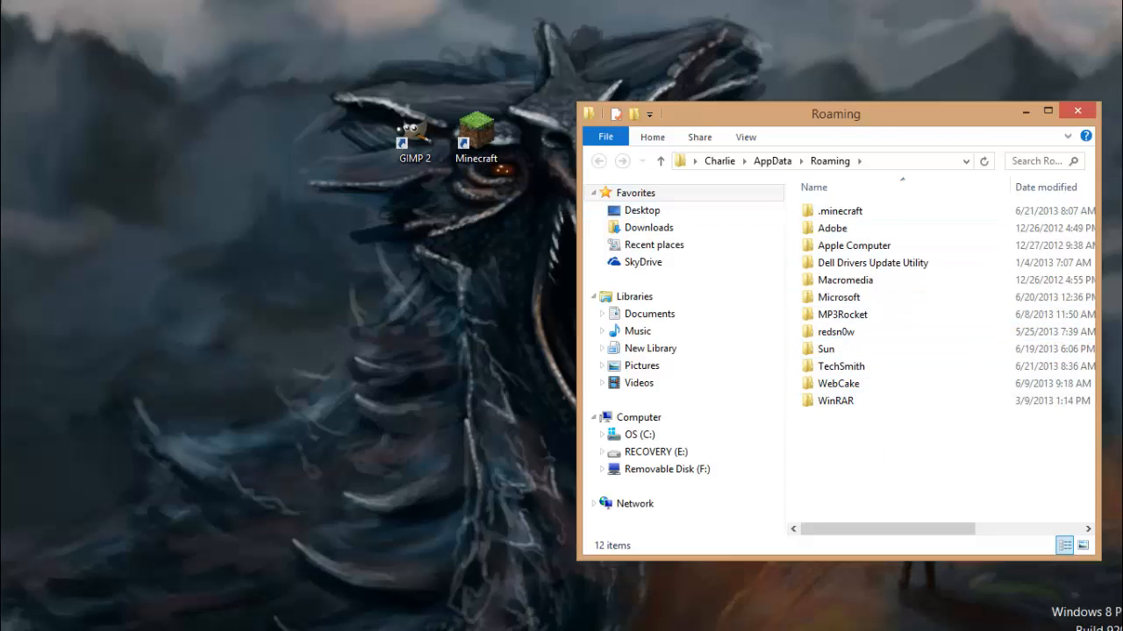
drag(798, 215, 903, 188)
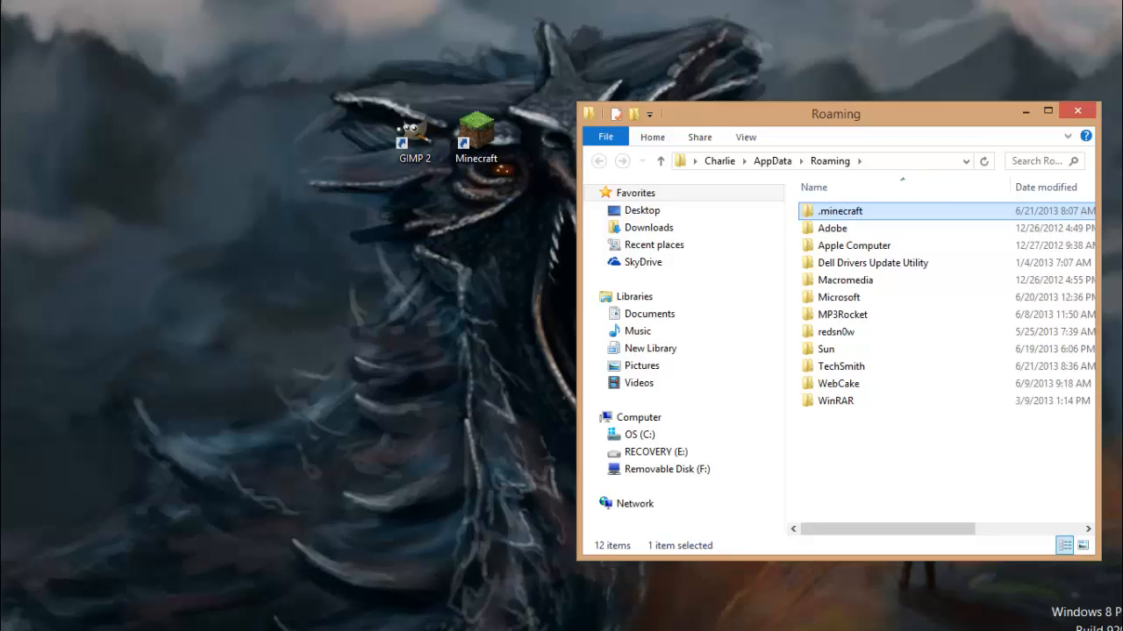
click(1025, 112)
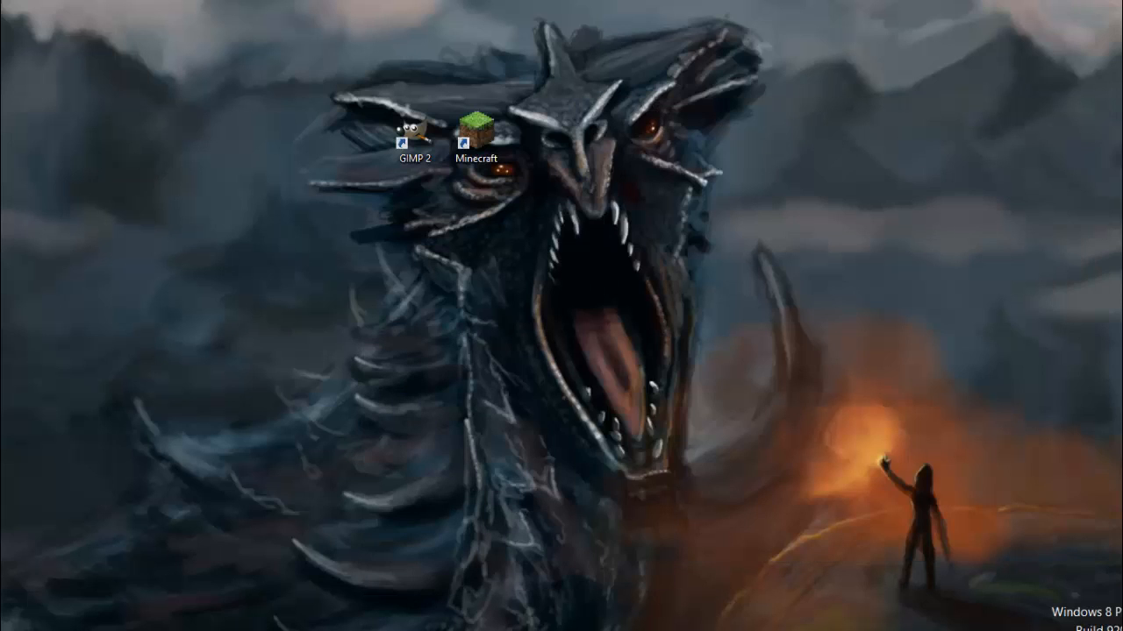
- Create a new folder named "TMR DxS" on the desktop
right_click(732, 58)
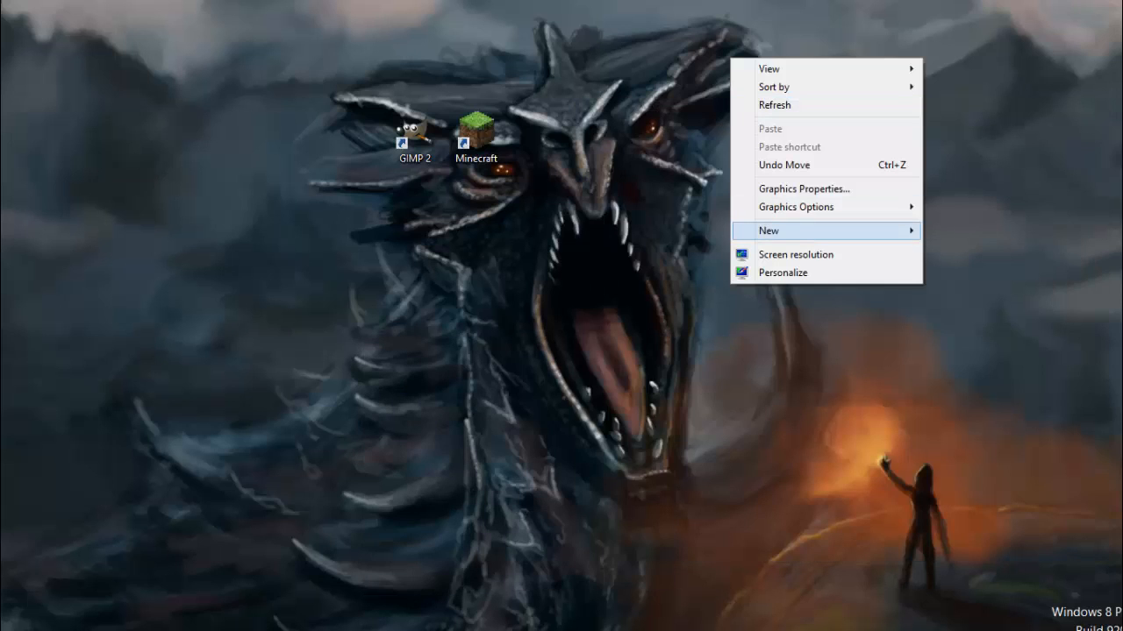
mouse_move(878, 231)
click(954, 230)
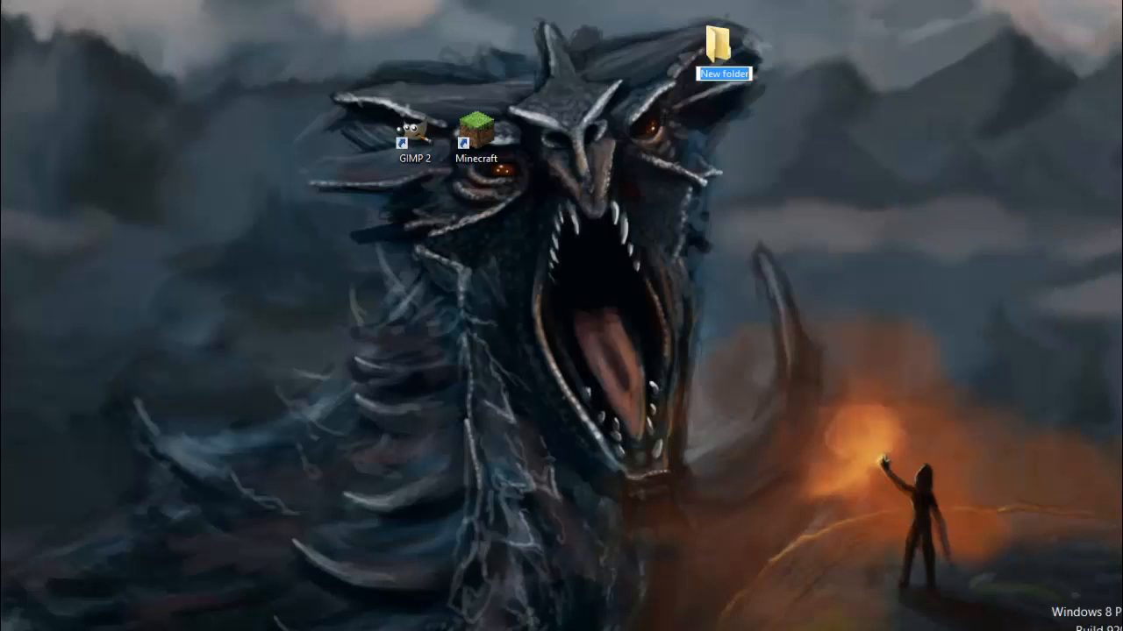
text(TMR)
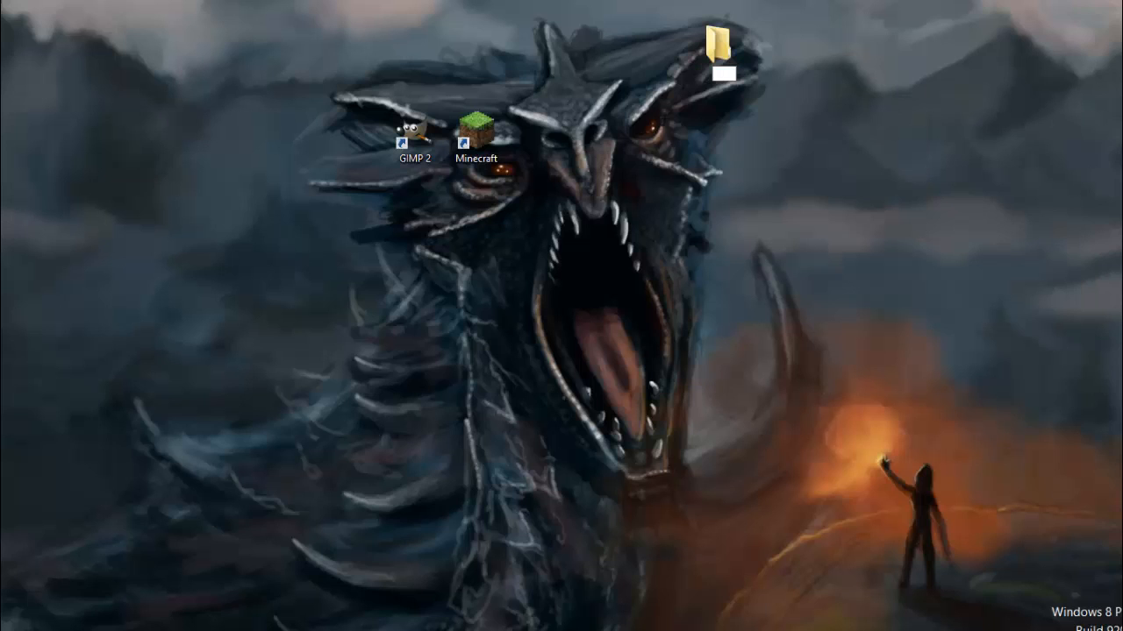
text( DxS)
key(Return)
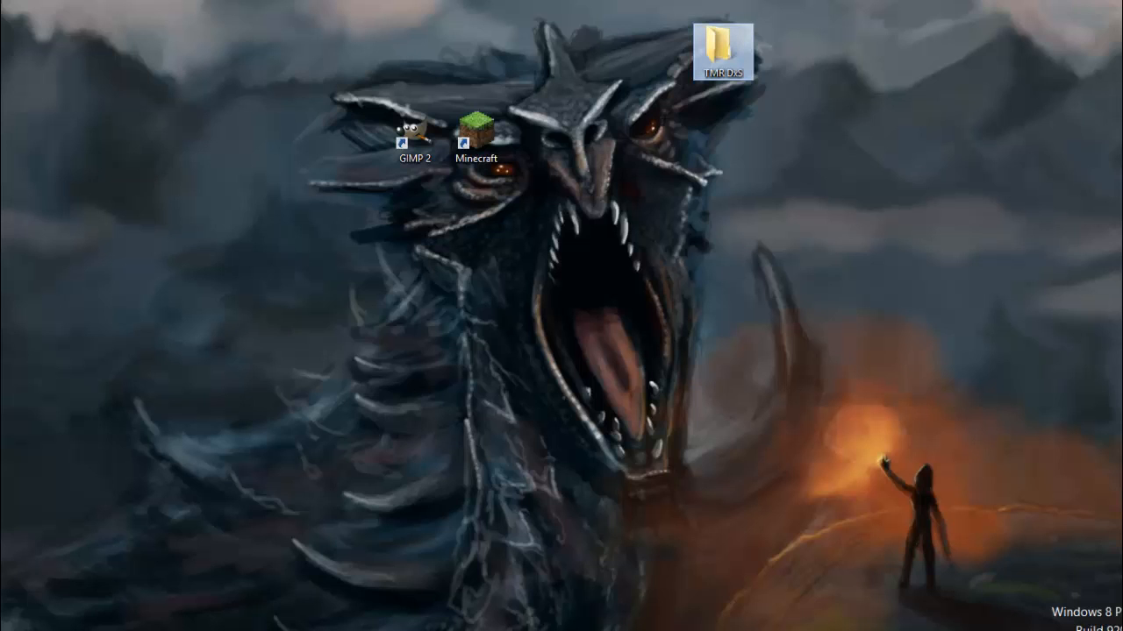
click(776, 123)
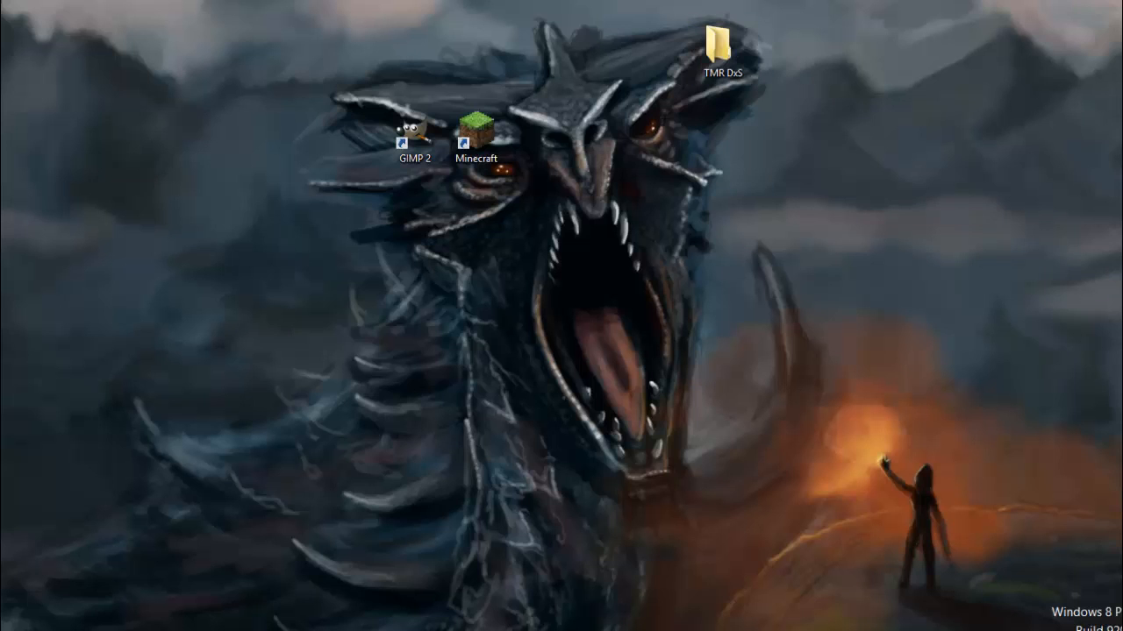
- Bring back the Roaming folder window and open the bin folder inside .minecraft
key(alt+Tab)
key(Return)
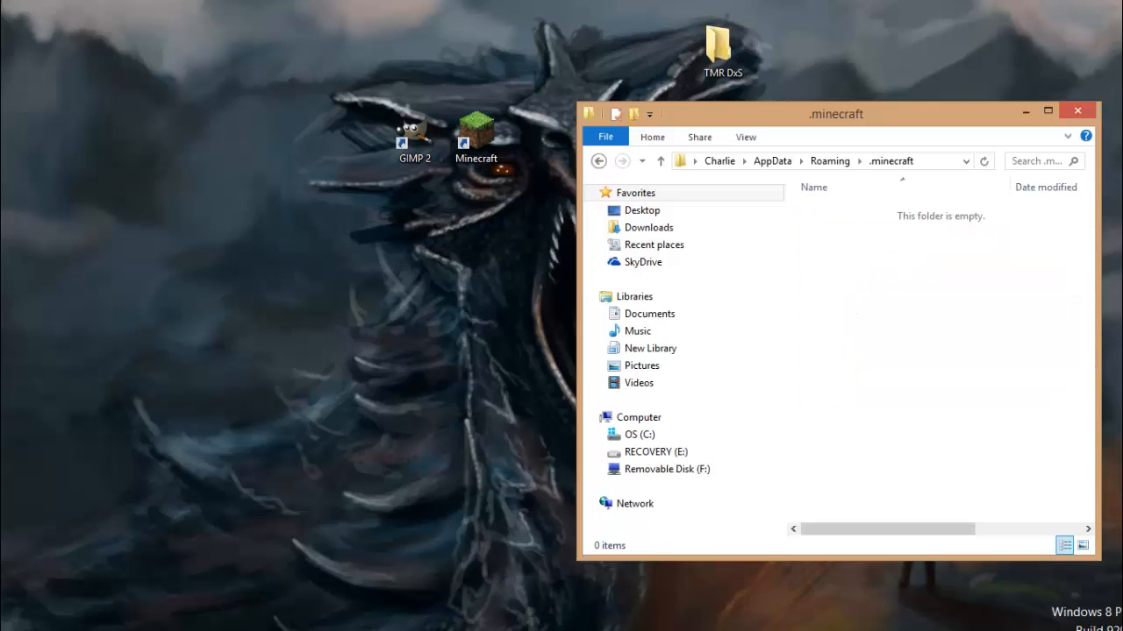
drag(836, 114, 559, 189)
double_click(547, 287)
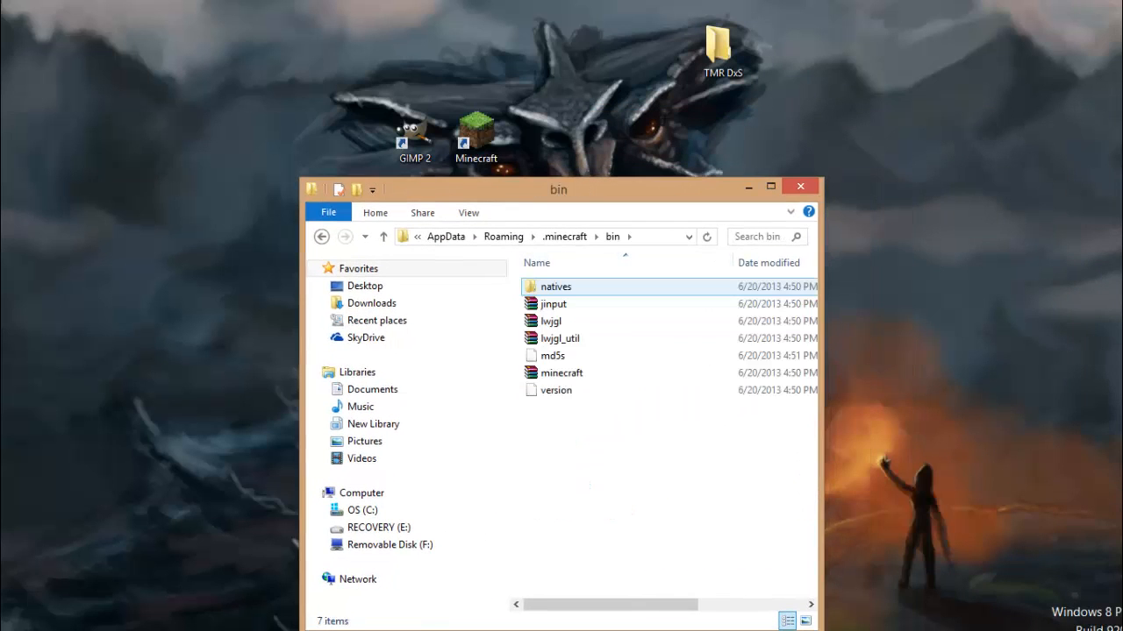
click(564, 237)
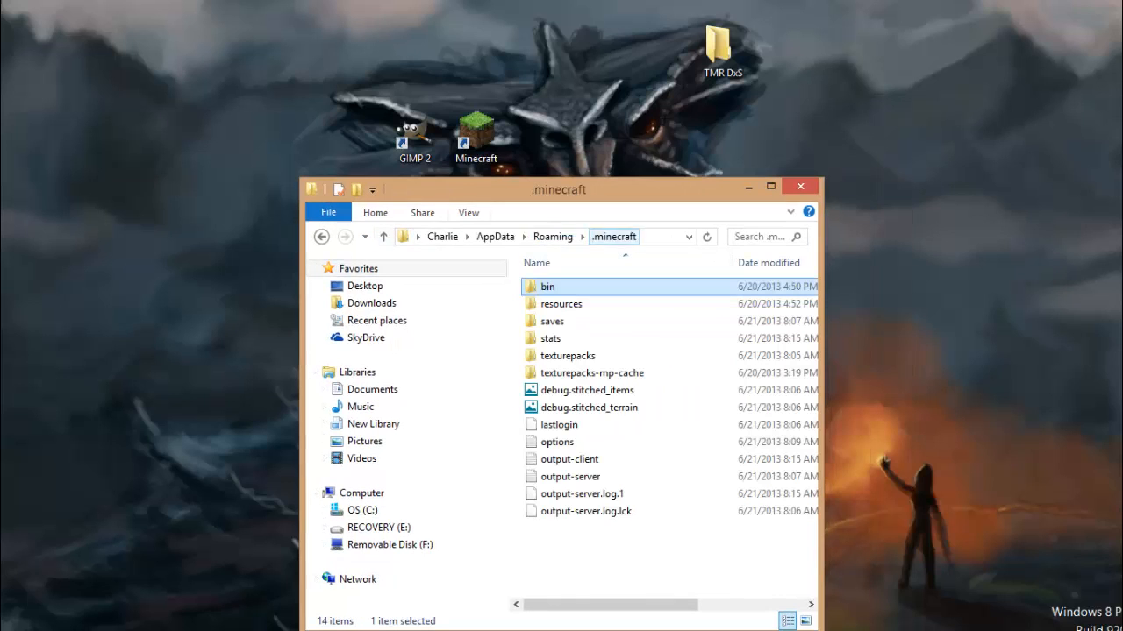
click(502, 237)
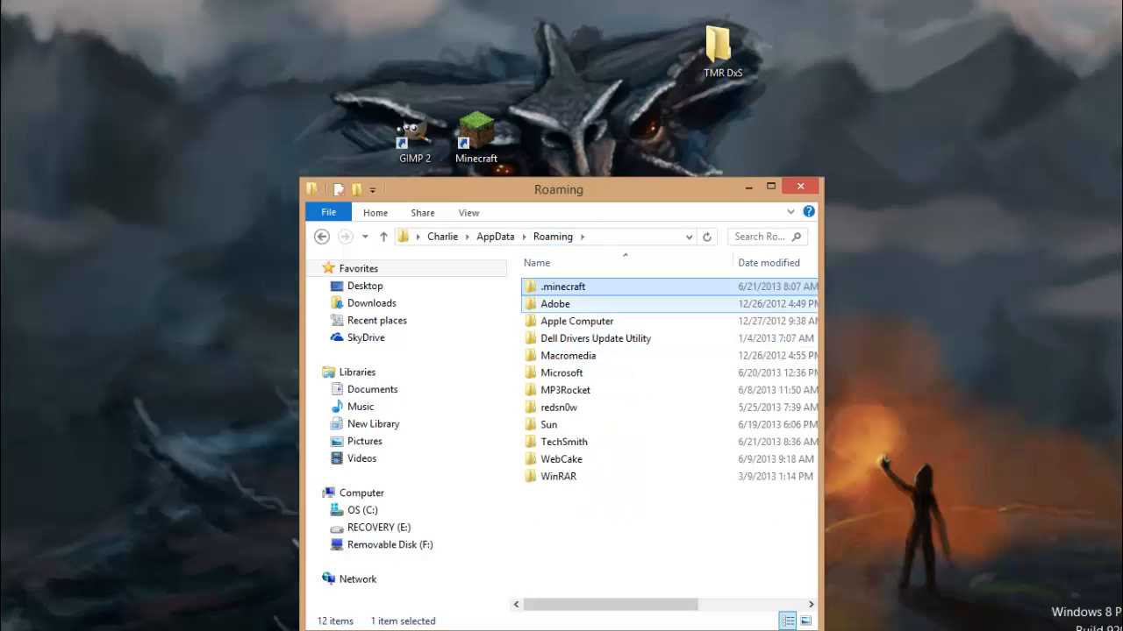
double_click(553, 286)
double_click(547, 286)
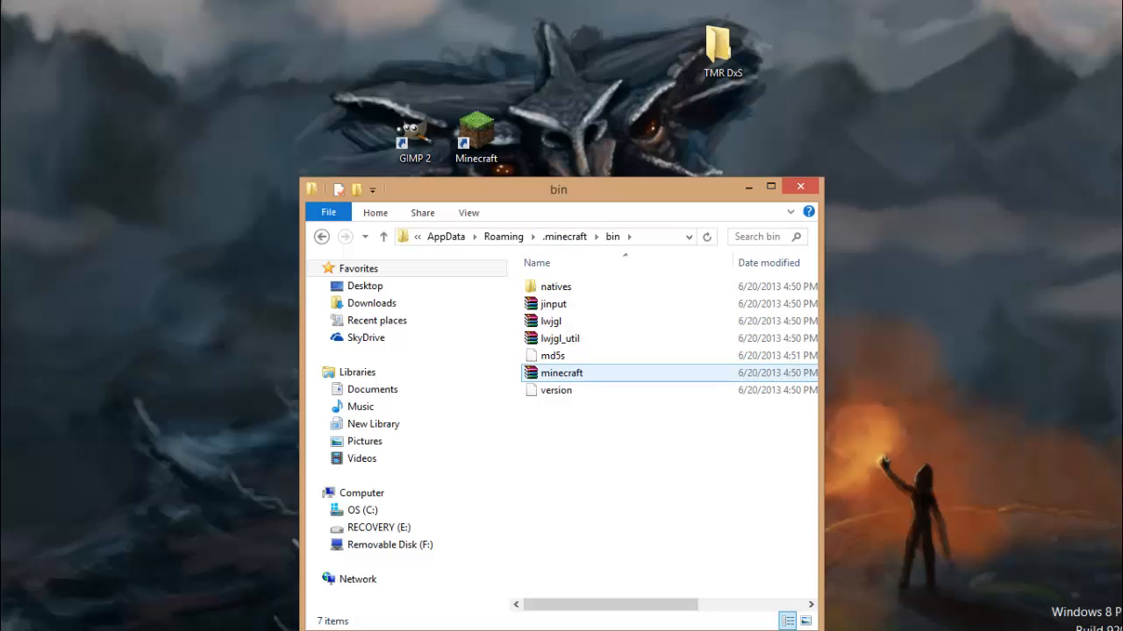
- Change the default program of the minecraft jar file to Java(TM) Platform SE binary through its properties
right_click(577, 373)
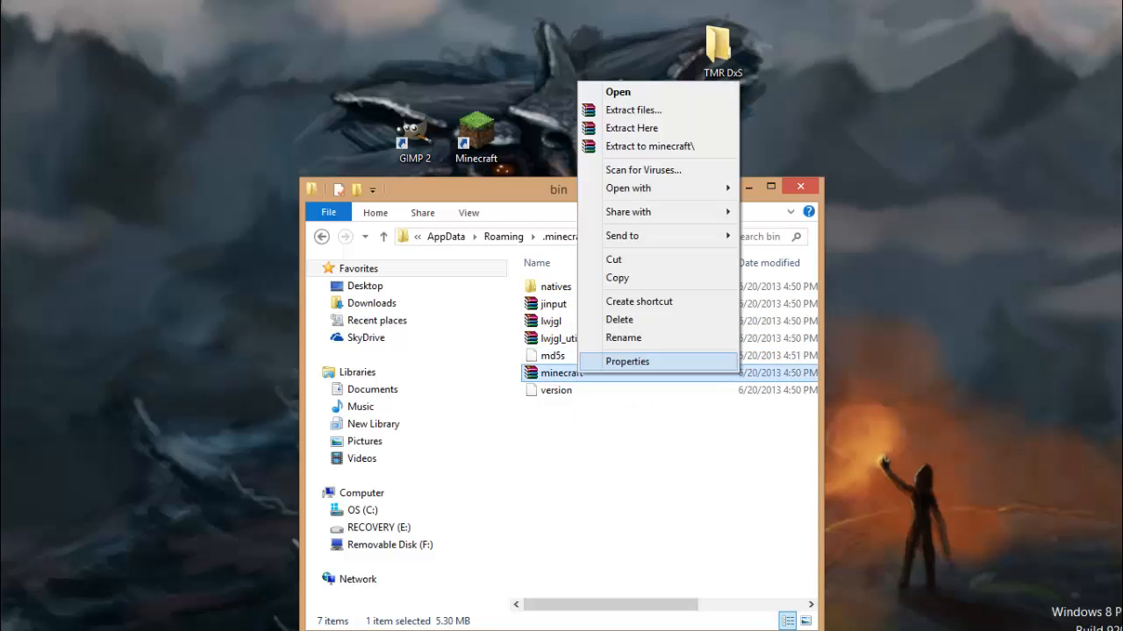
click(618, 93)
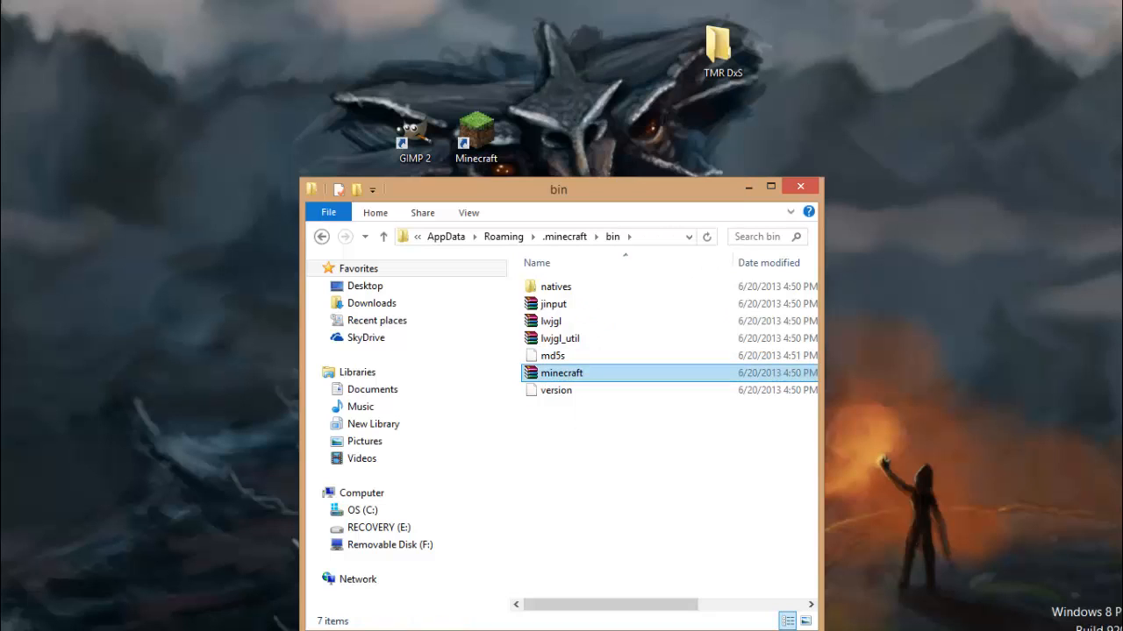
right_click(570, 373)
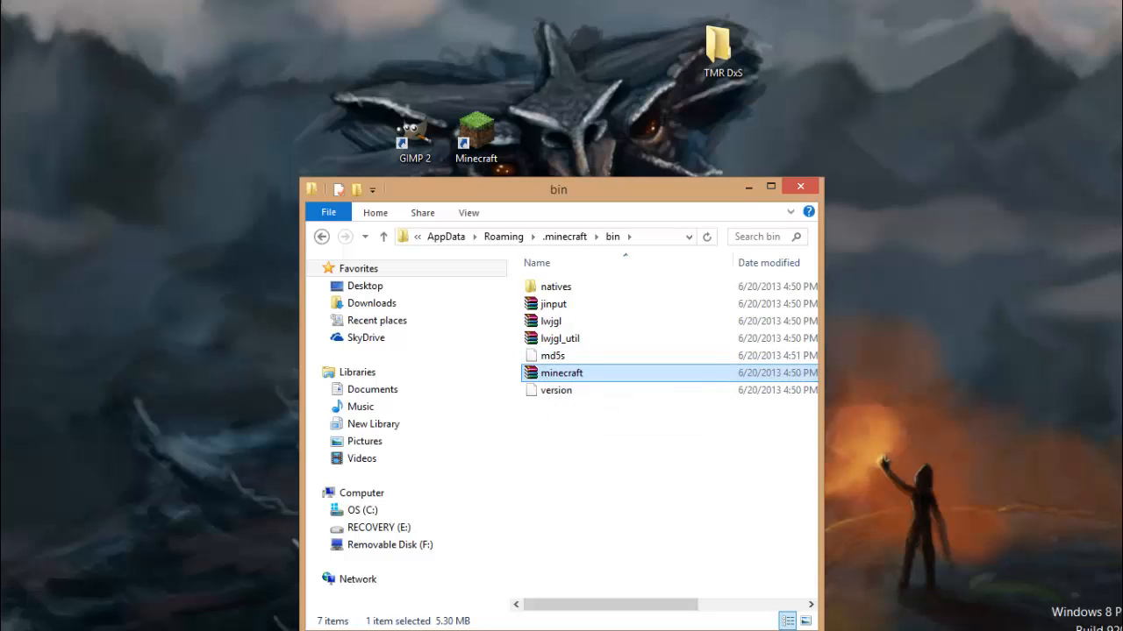
click(620, 358)
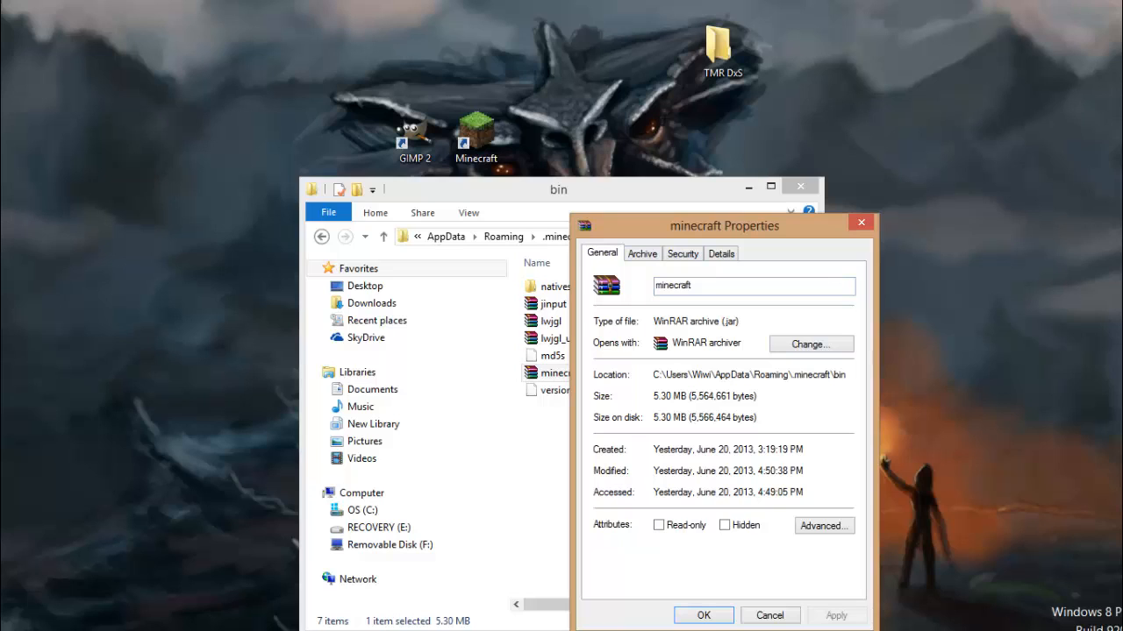
click(810, 344)
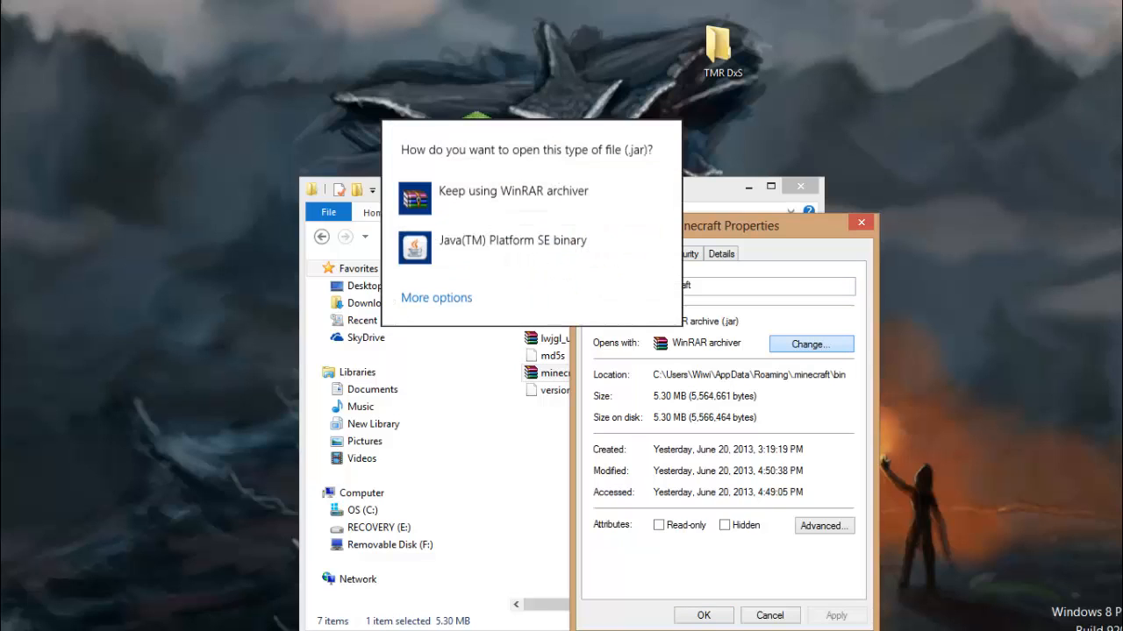
click(504, 243)
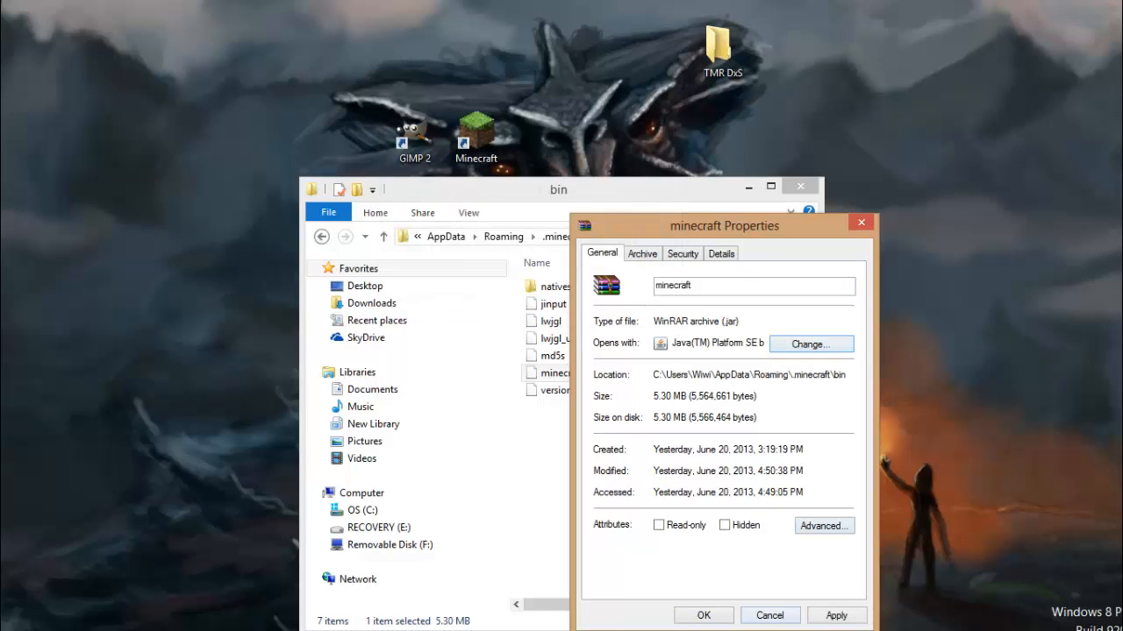
click(703, 615)
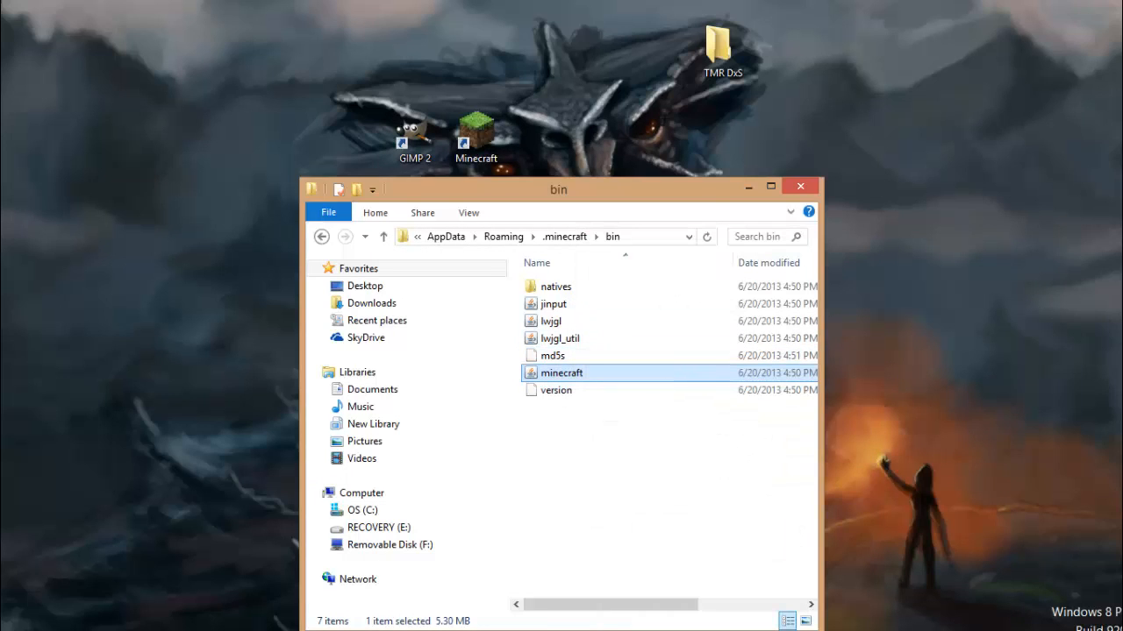
- Widen the bin window and open the minecraft jar with WinRAR archiver, dismissing the licence notice
drag(822, 386, 1035, 385)
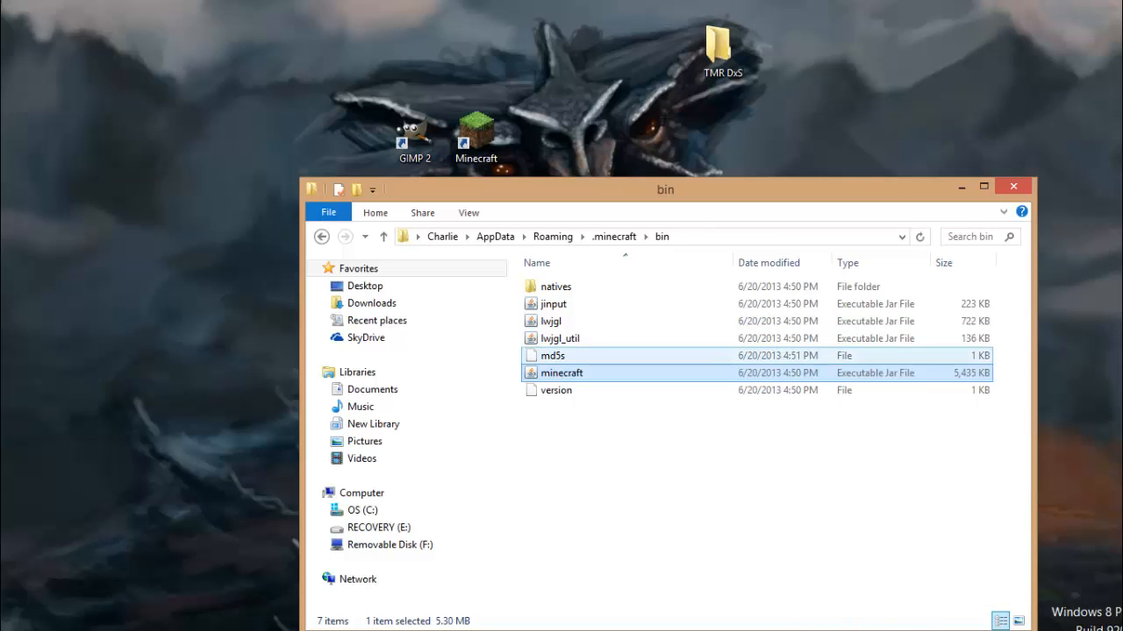
right_click(571, 374)
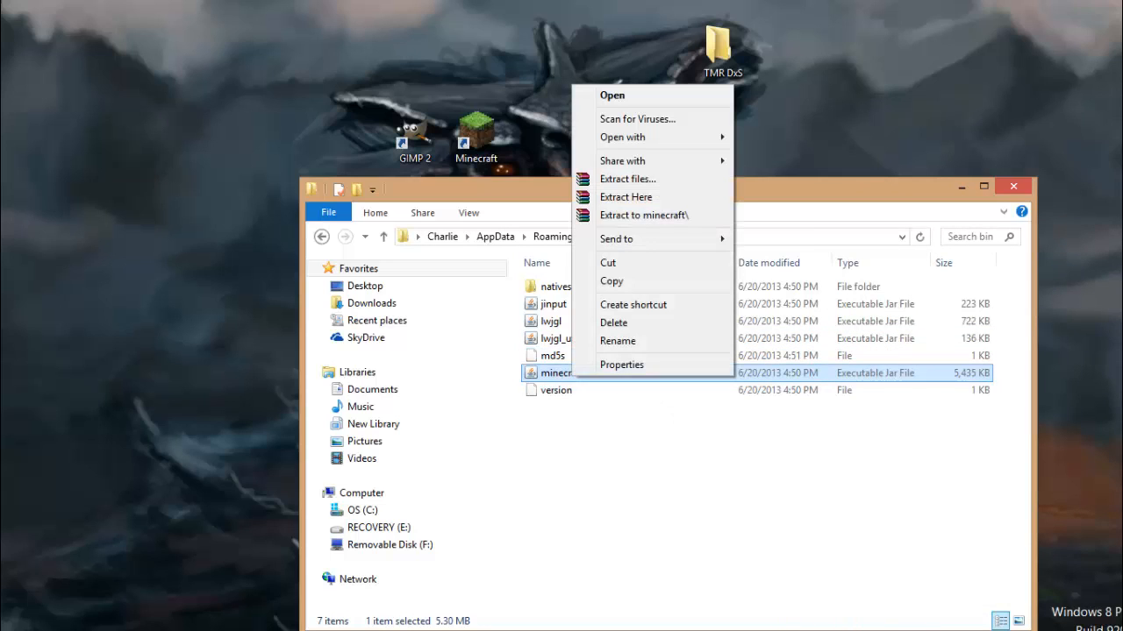
mouse_move(649, 136)
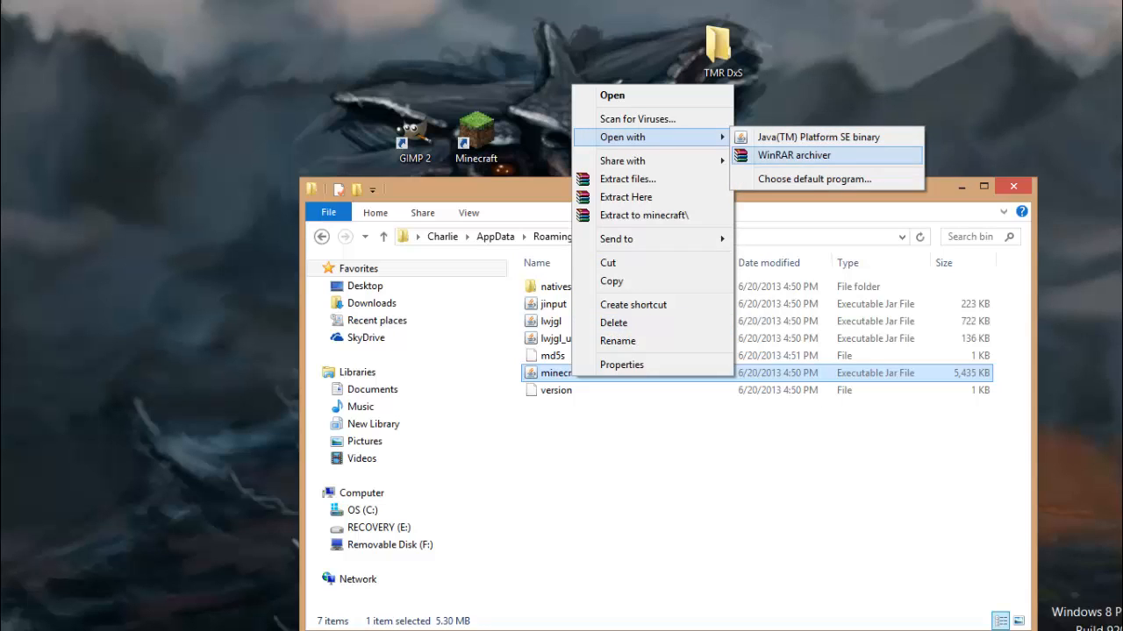
click(793, 155)
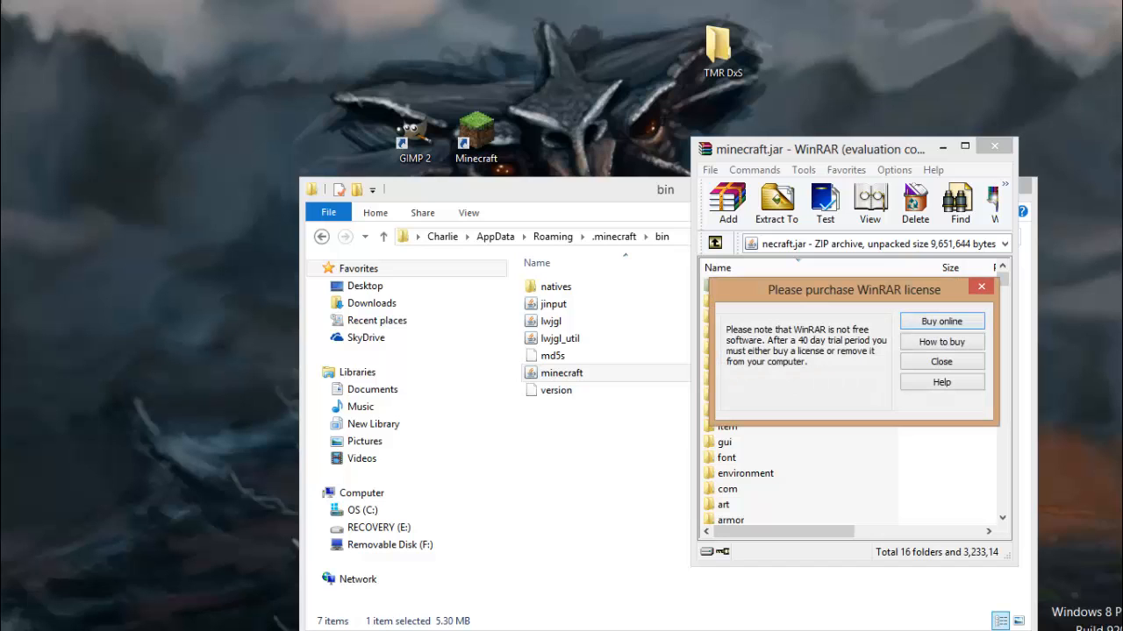
click(941, 361)
- Move the minecraft.jar archive window clear of the desktop folder and minimize the bin window
drag(838, 149, 198, 5)
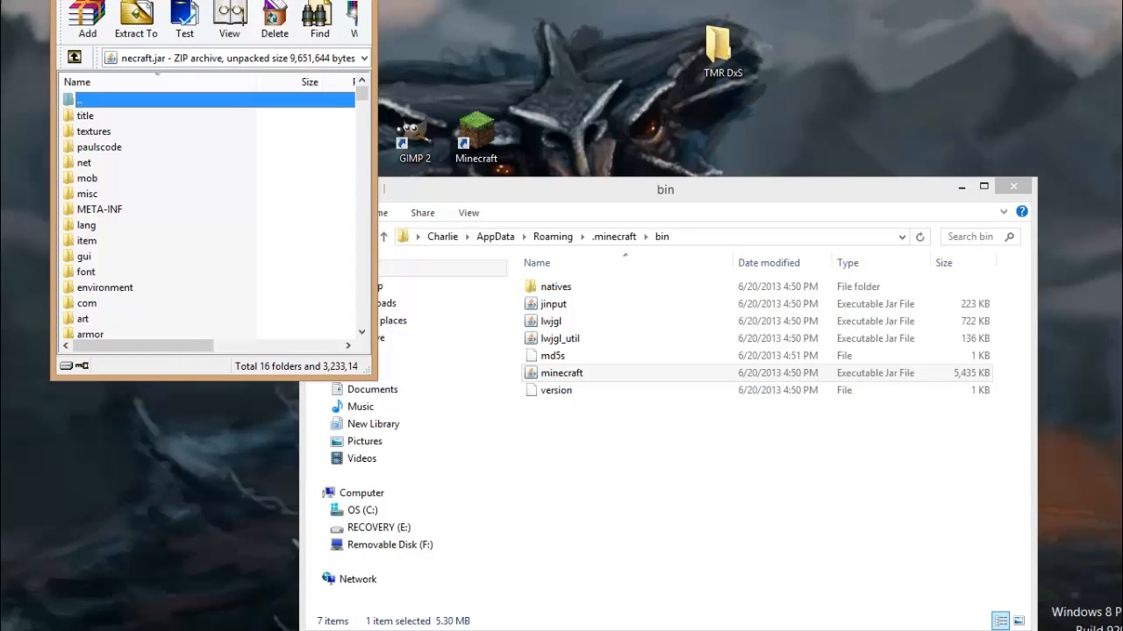
click(961, 186)
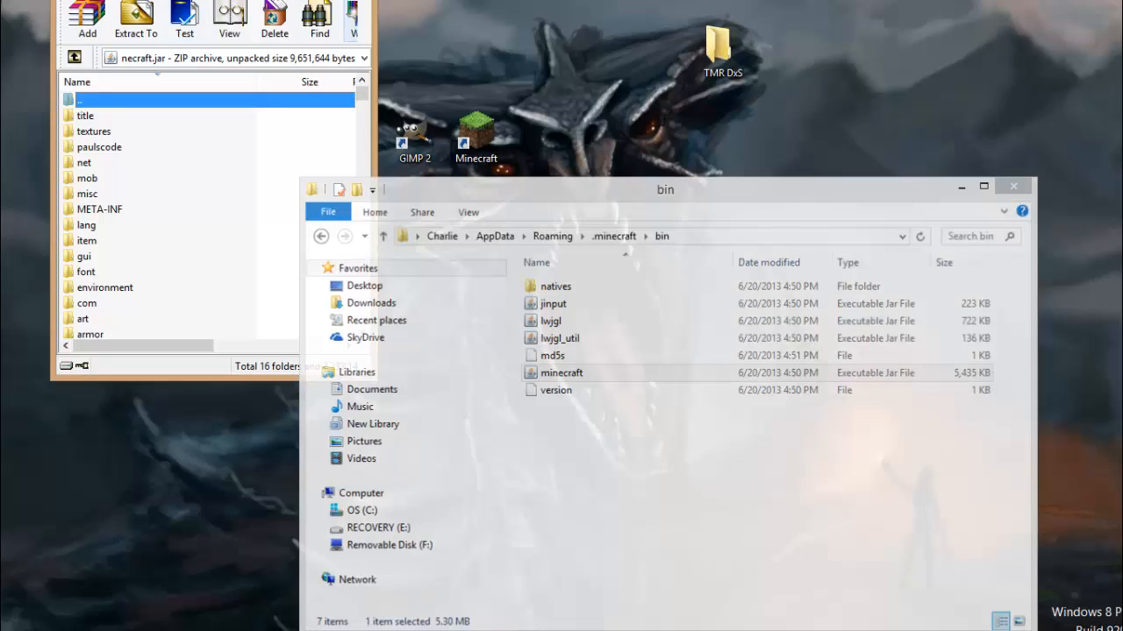
scroll(207, 215, down, 1)
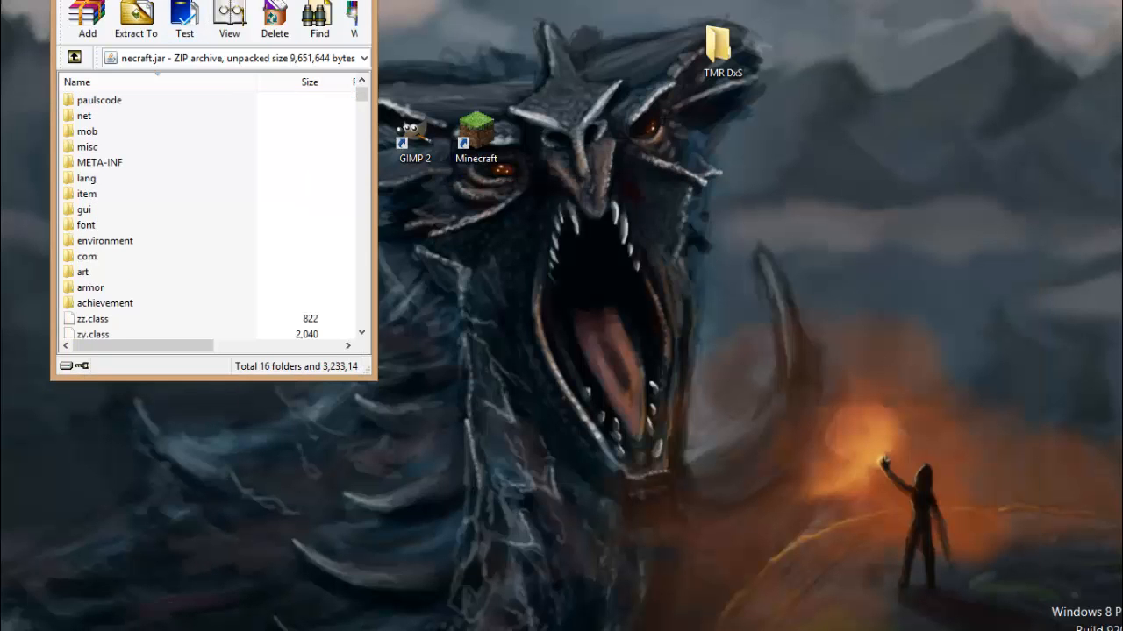
- Move the TMR DxS folder lower on the desktop and extract the title folder from the archive into it
scroll(207, 215, up, 1)
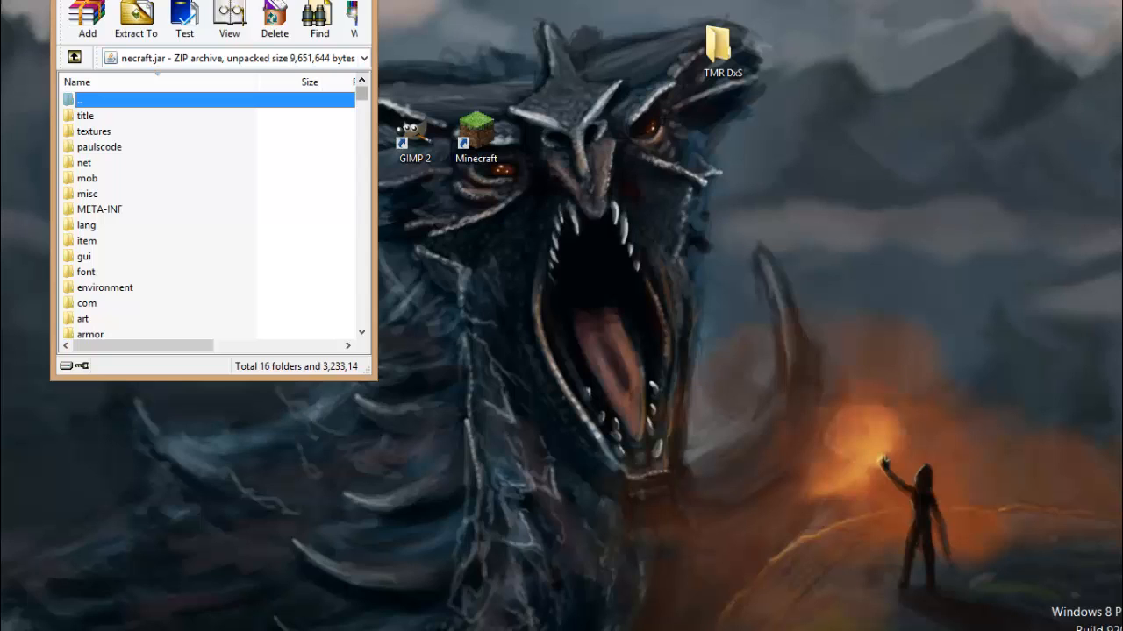
scroll(210, 215, down, 1)
scroll(211, 215, up, 1)
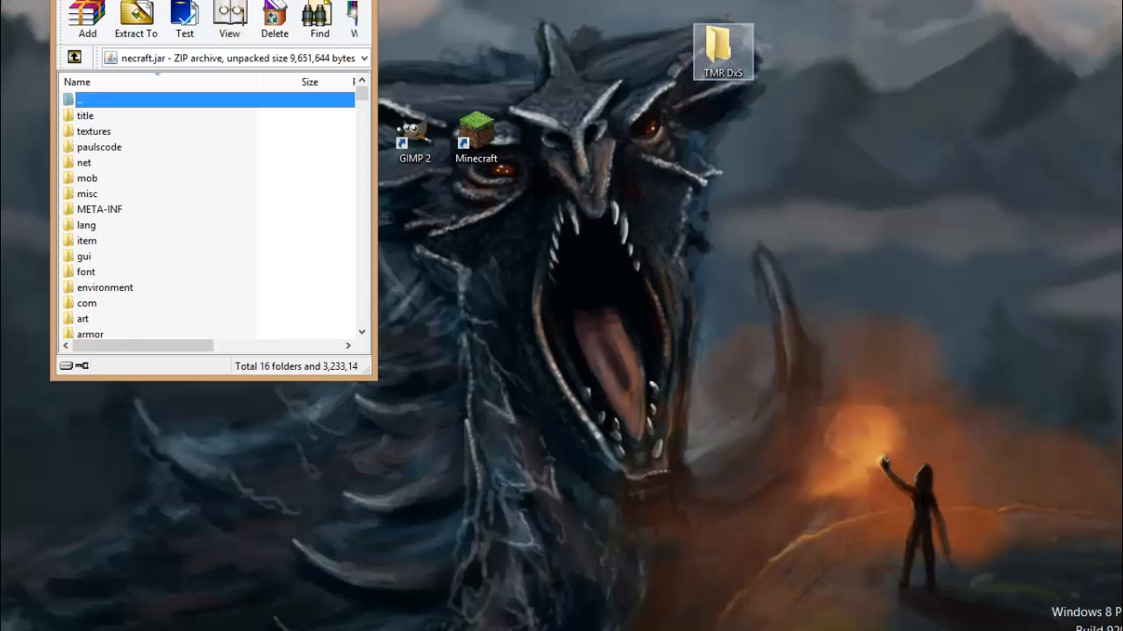
drag(721, 49, 784, 221)
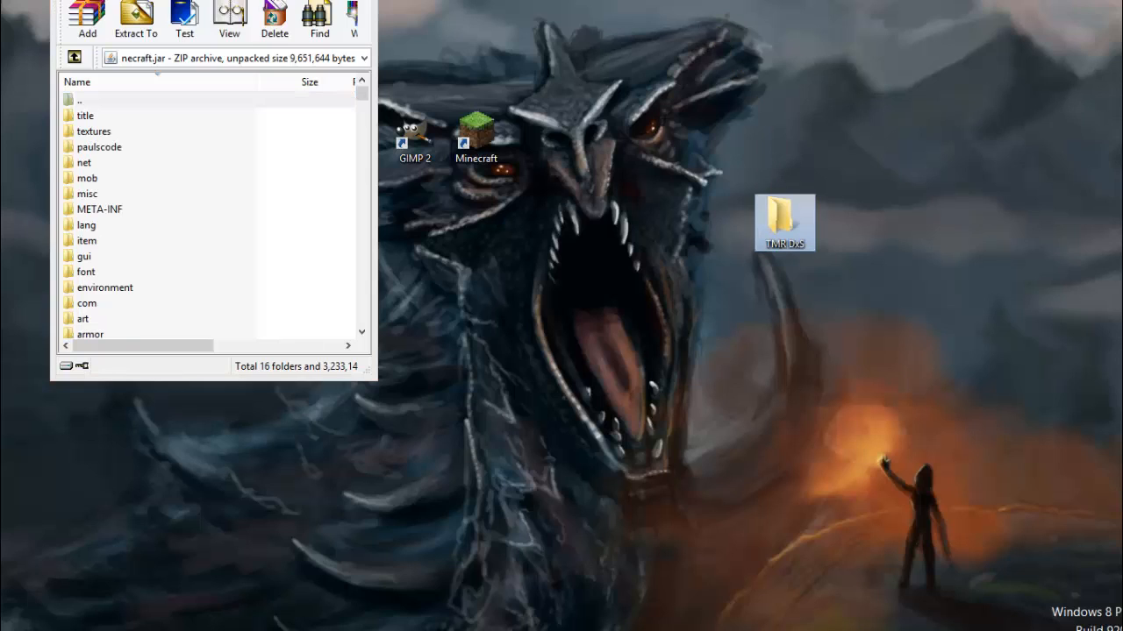
click(86, 116)
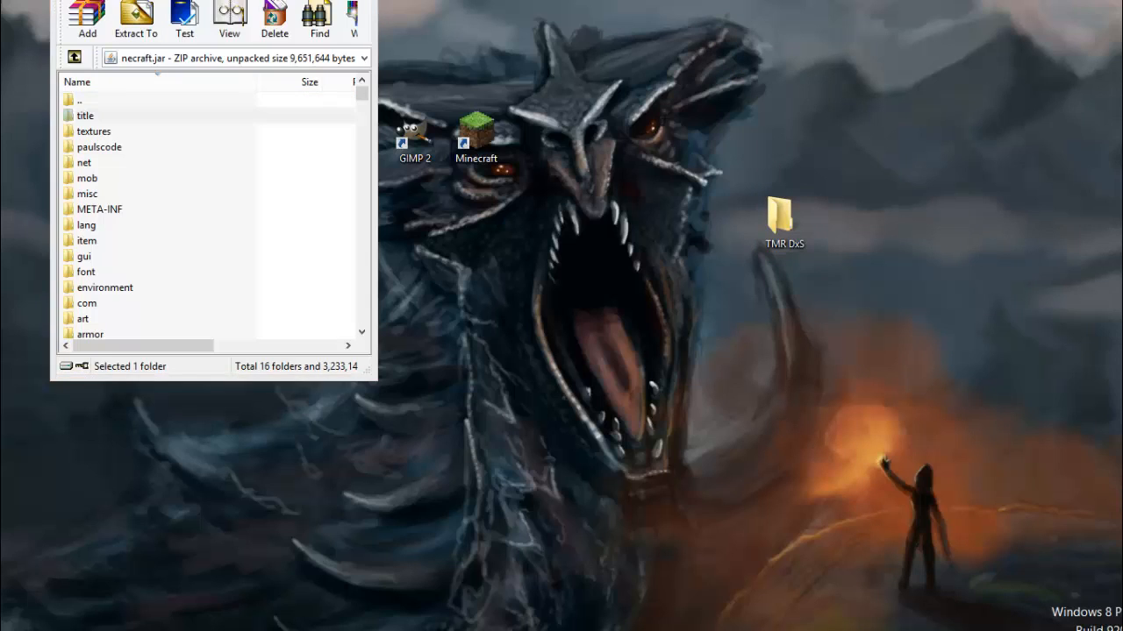
- Open the TMR DxS folder to check its contents, and return to the archive window
double_click(780, 220)
key(alt+F4)
key(alt+Tab)
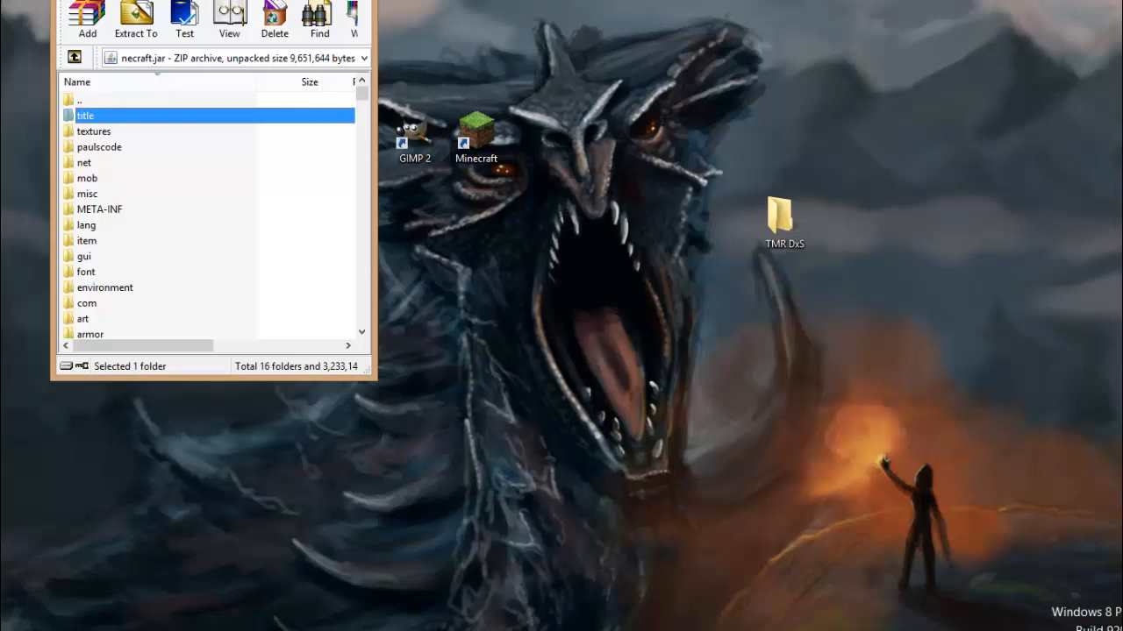
double_click(784, 222)
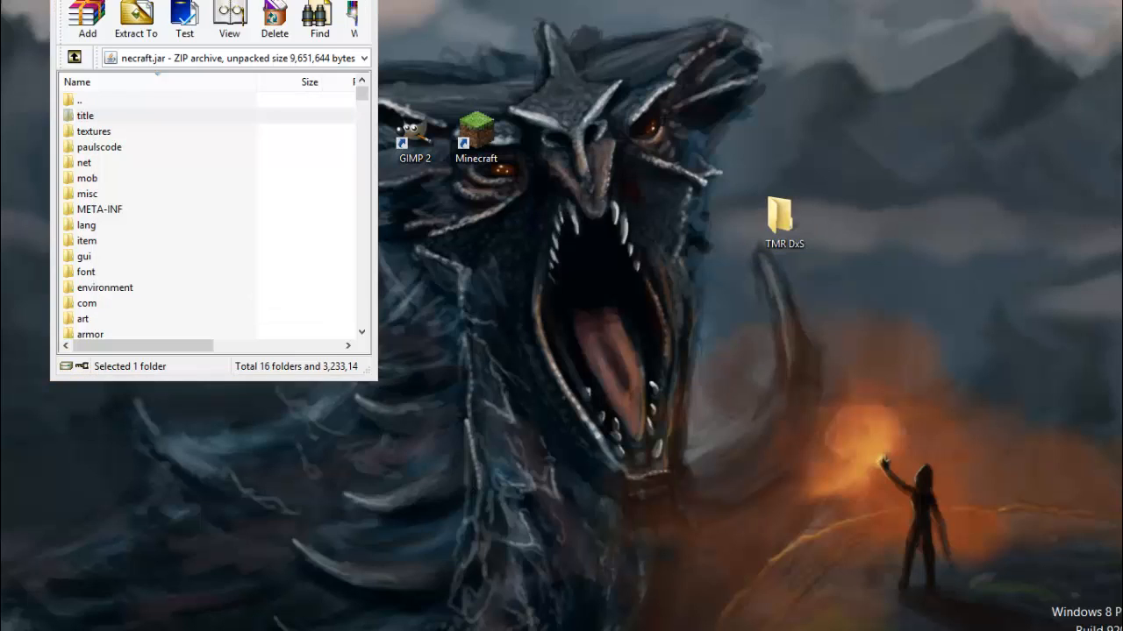
- Extract the textures, mob and misc folders from minecraft.jar into the TMR DxS folder
click(94, 131)
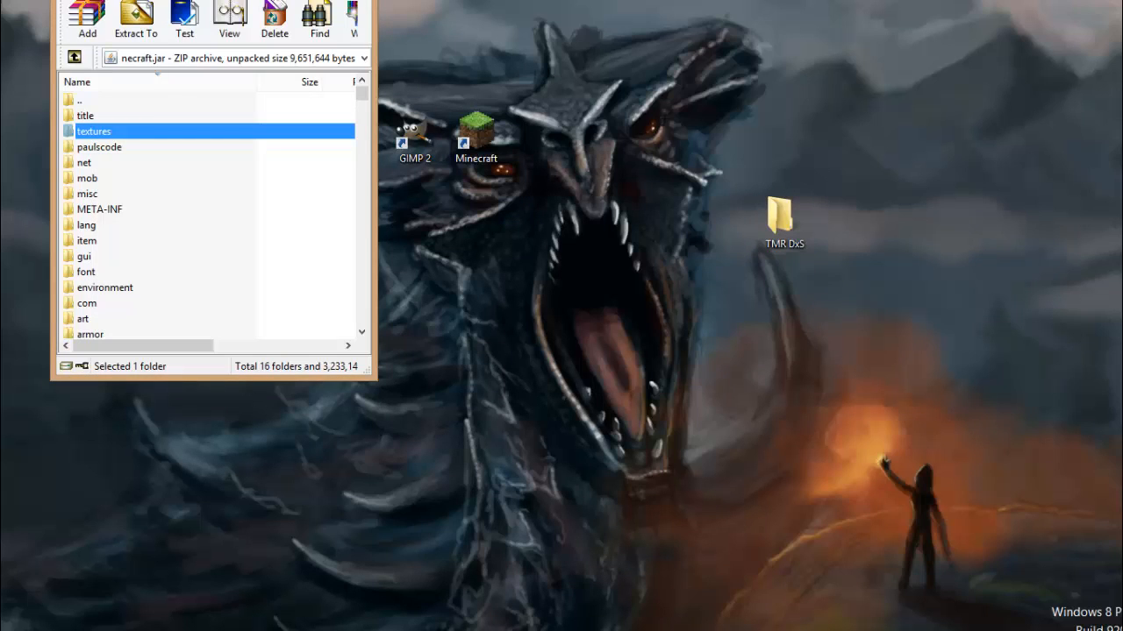
drag(94, 132, 783, 221)
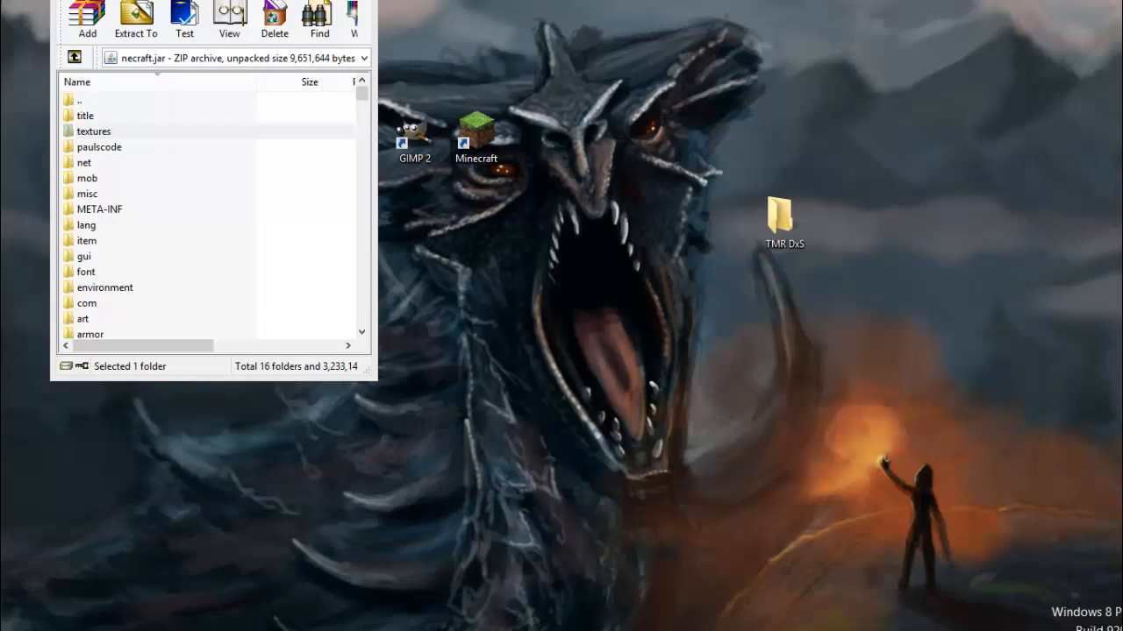
click(87, 178)
drag(87, 178, 783, 221)
click(87, 194)
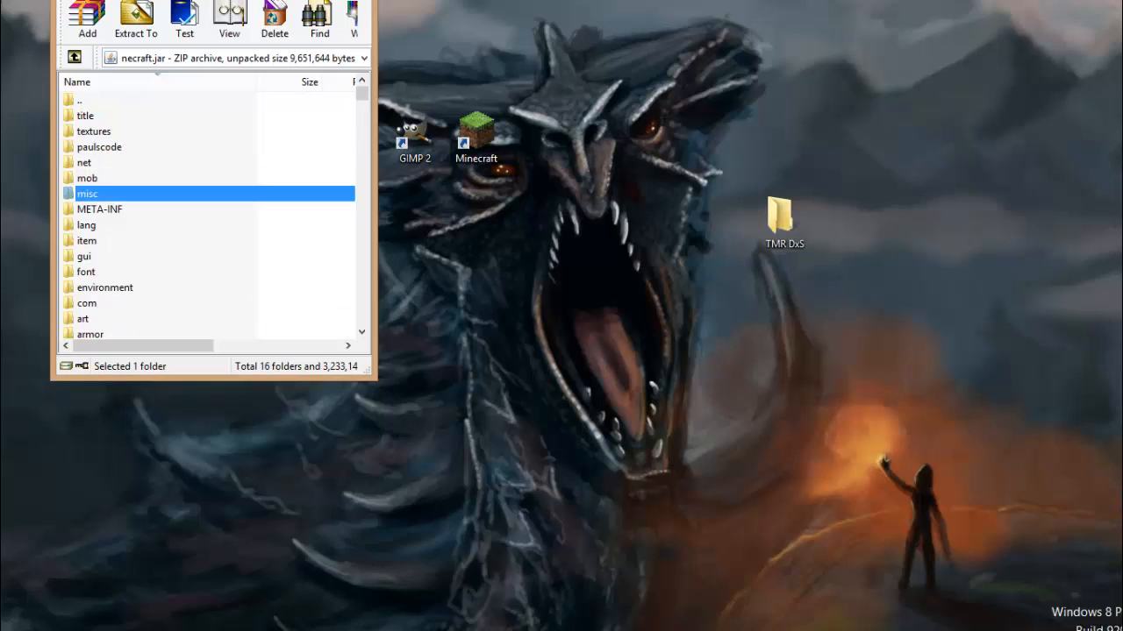
drag(87, 194, 783, 221)
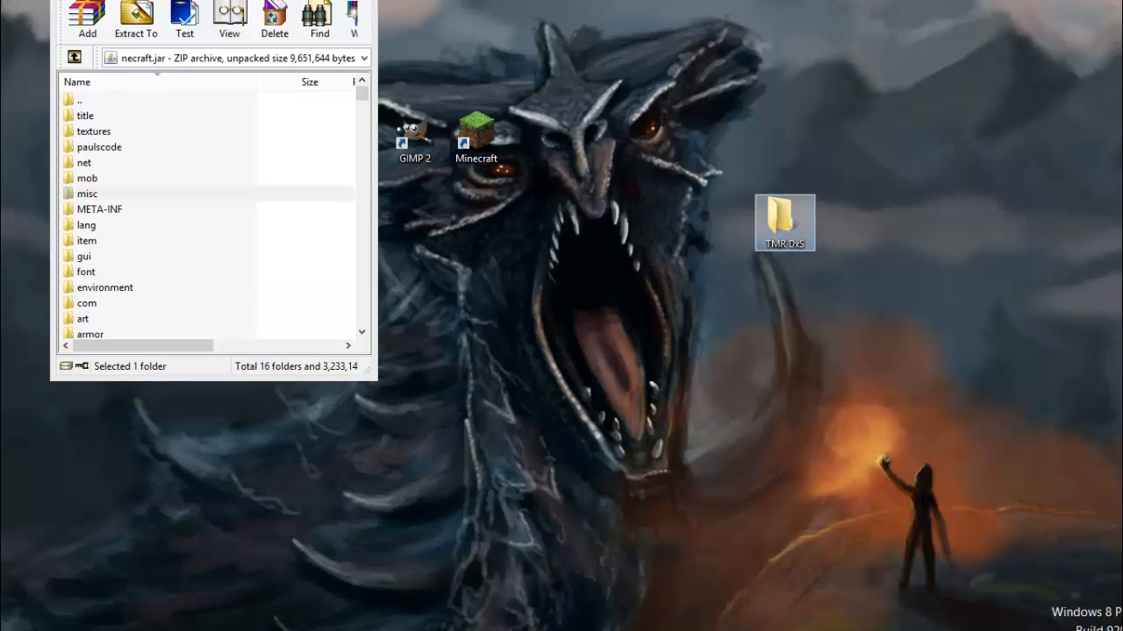
- Extract the item, gui, font and environment folders from minecraft.jar into the TMR DxS folder
click(87, 240)
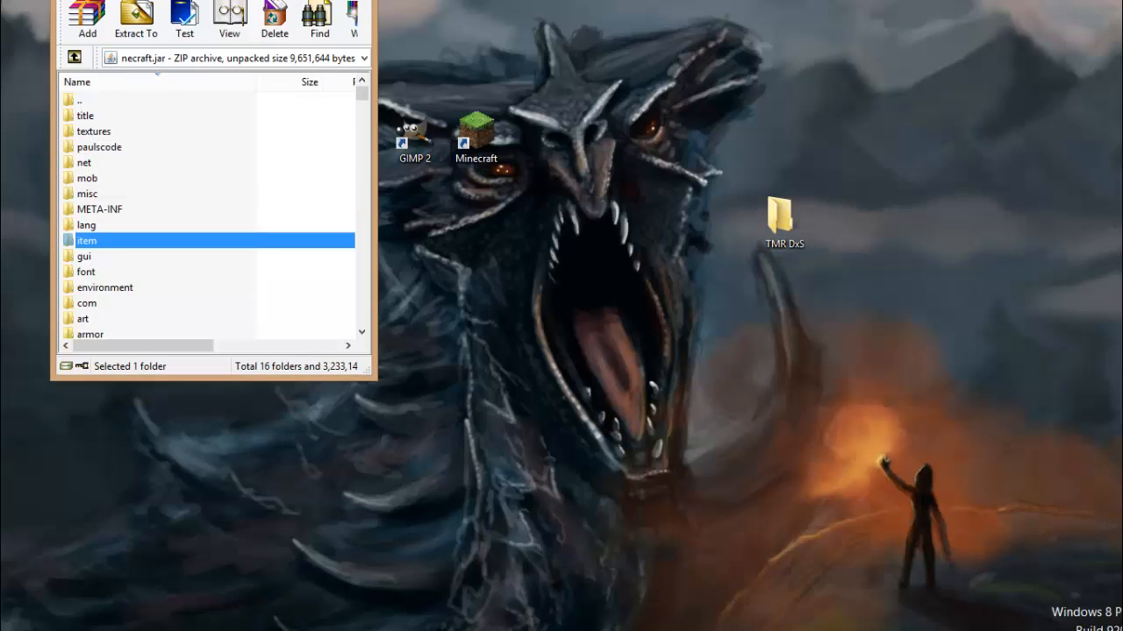
drag(87, 240, 783, 221)
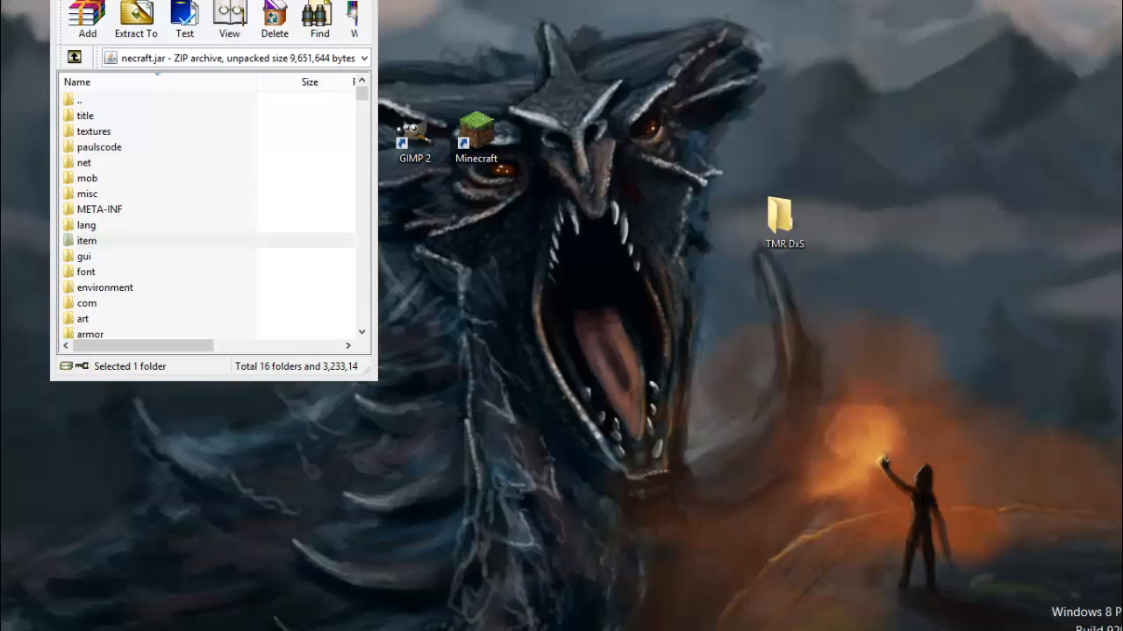
click(84, 256)
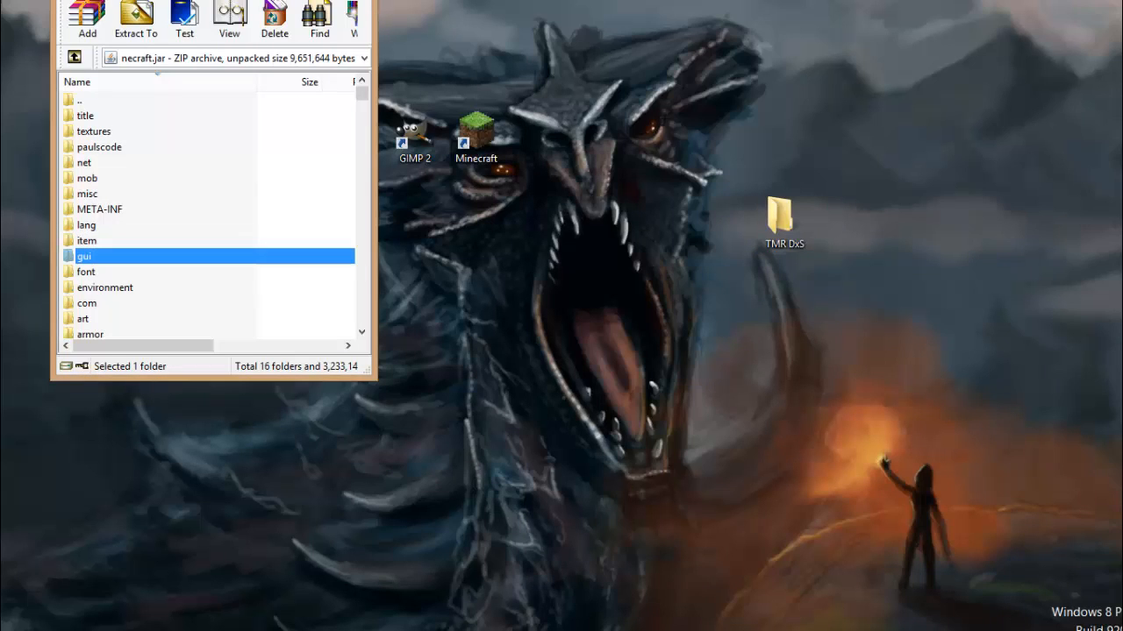
drag(85, 256, 783, 221)
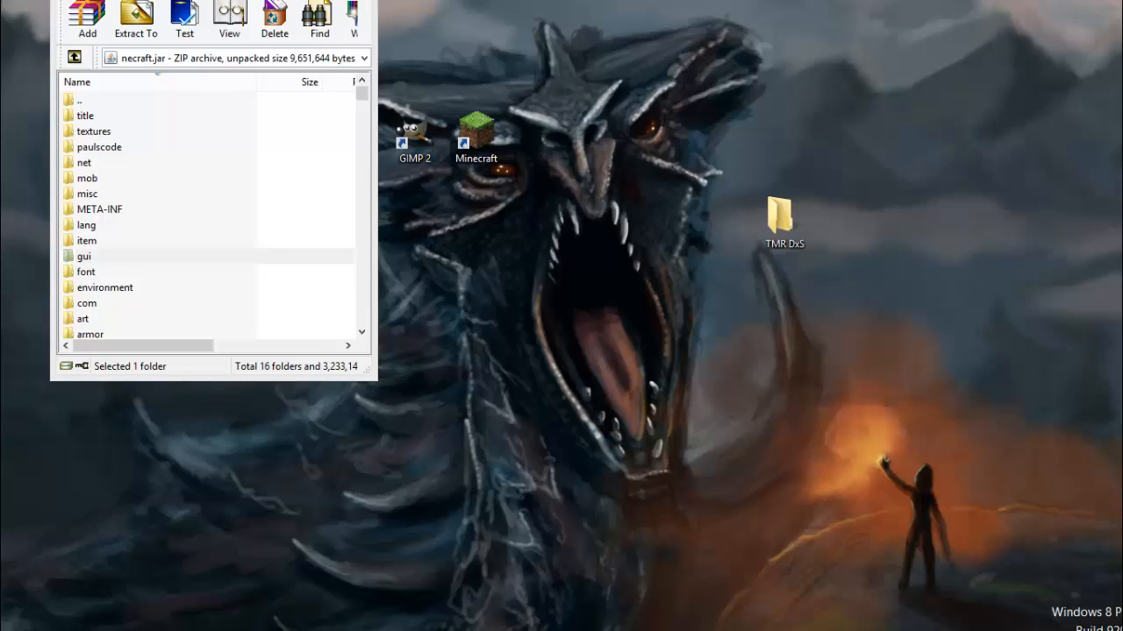
drag(86, 272, 783, 221)
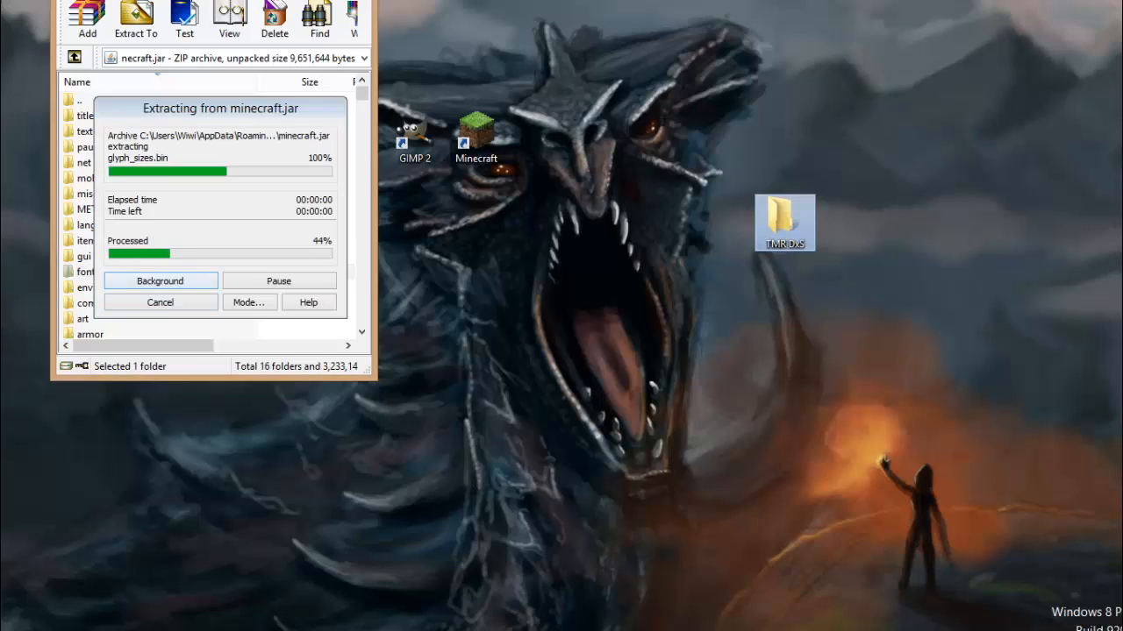
drag(105, 288, 783, 221)
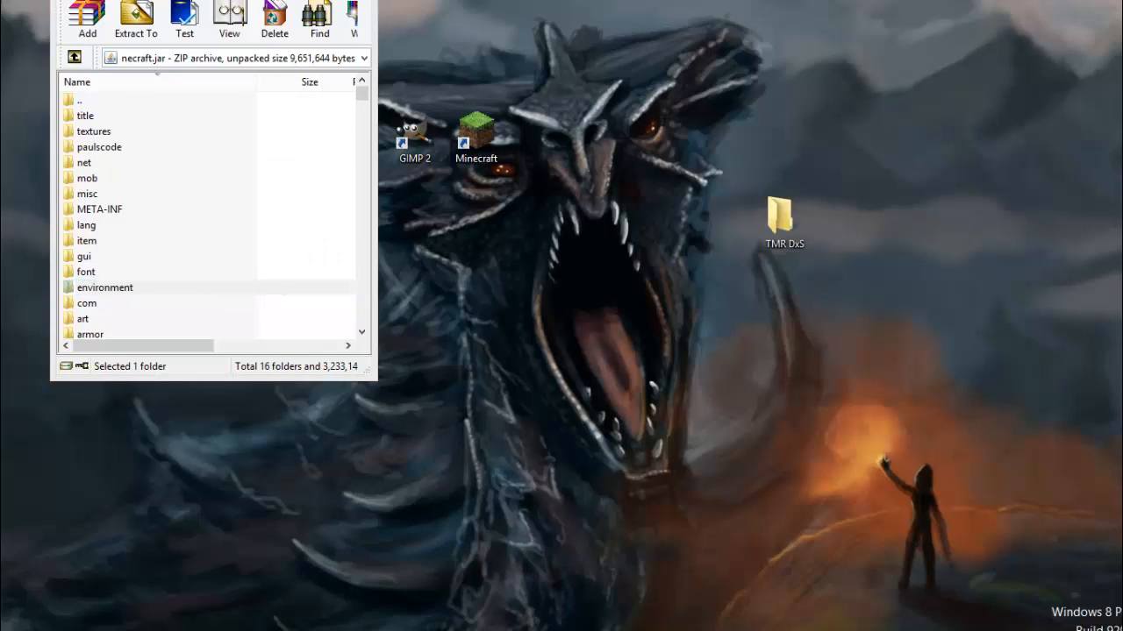
- Extract the art, armor and achievement folders into the TMR DxS folder, and close the archive window
click(83, 319)
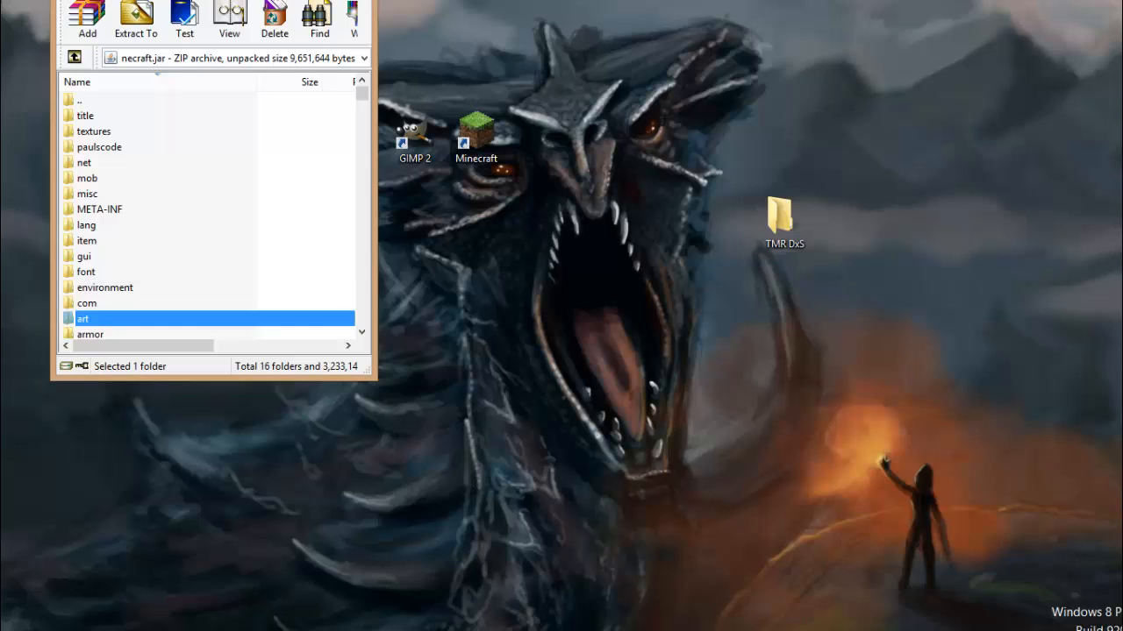
drag(83, 320, 783, 221)
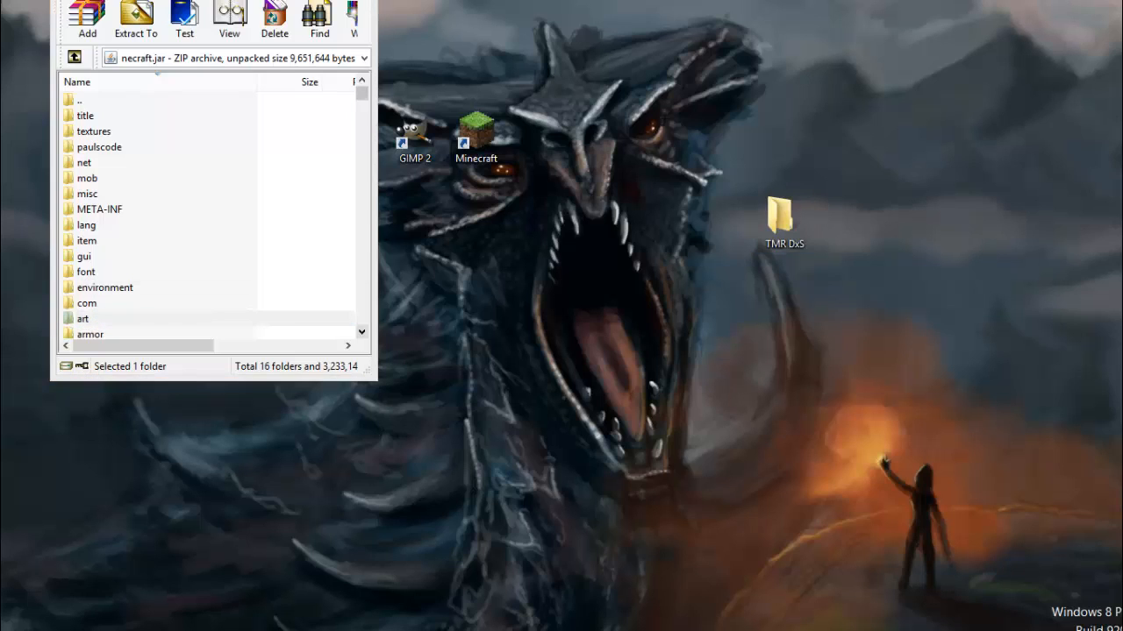
click(362, 332)
click(361, 332)
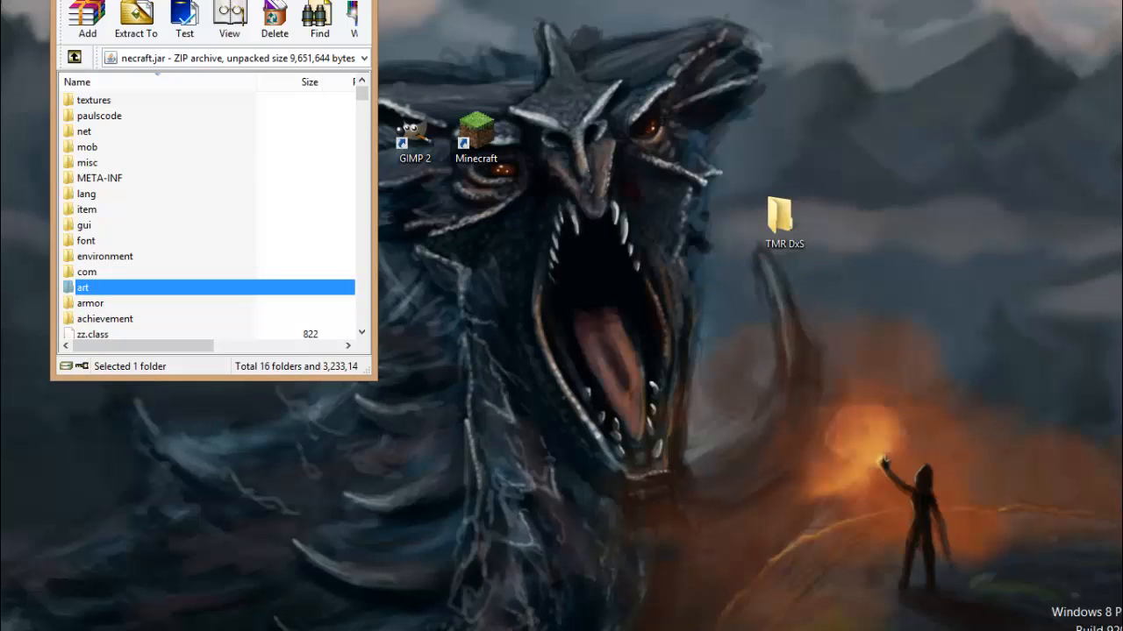
click(91, 304)
ctrl+click(105, 319)
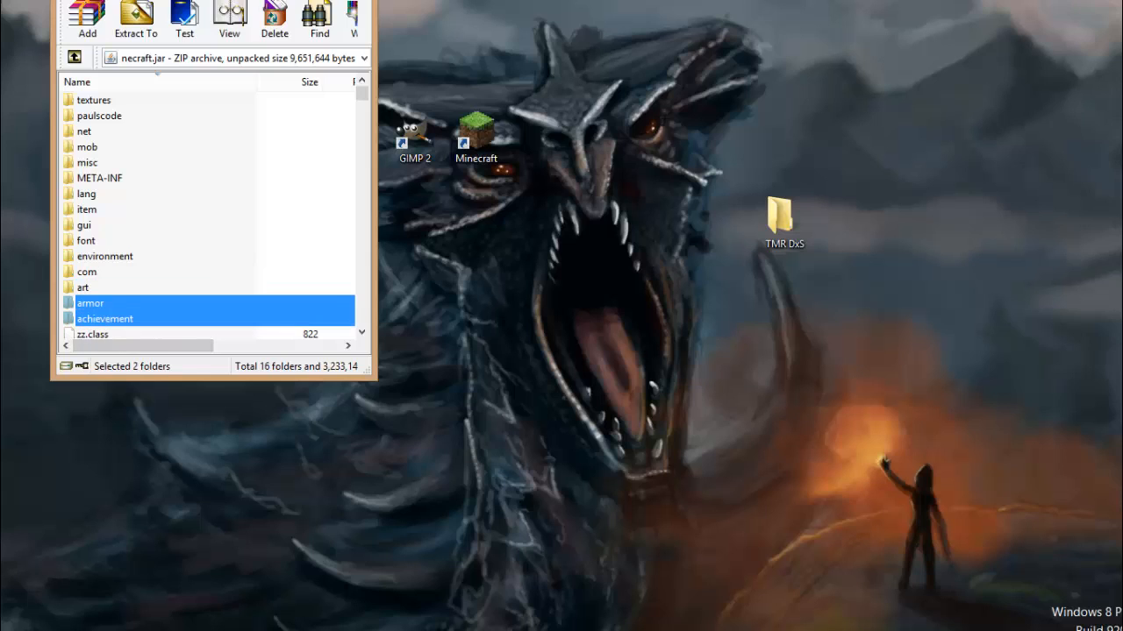
drag(105, 319, 785, 217)
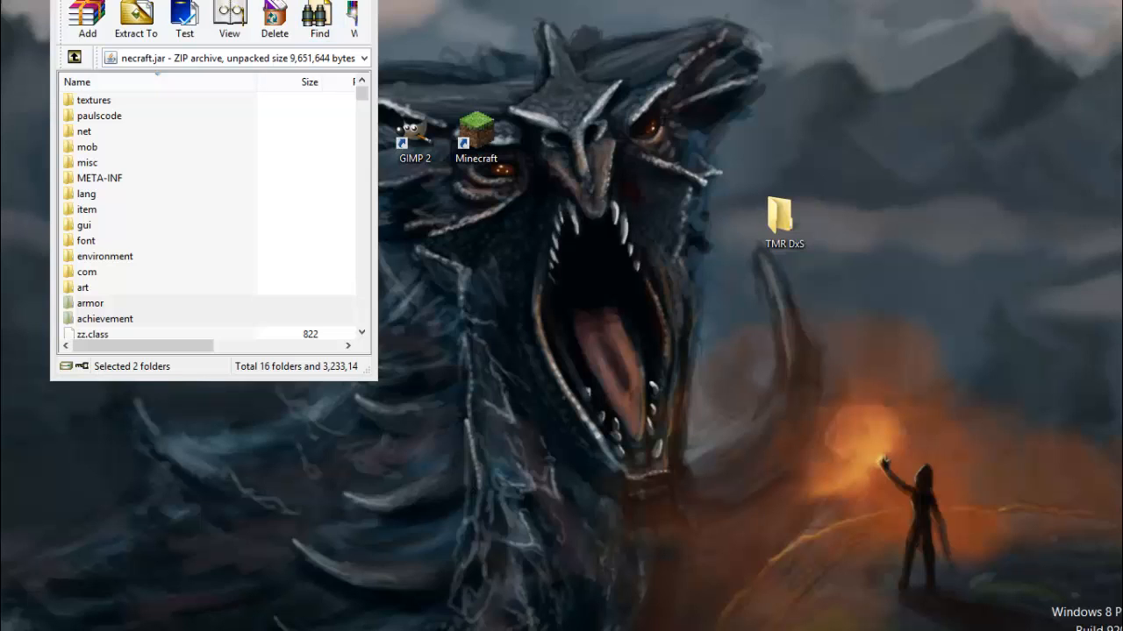
click(355, 1)
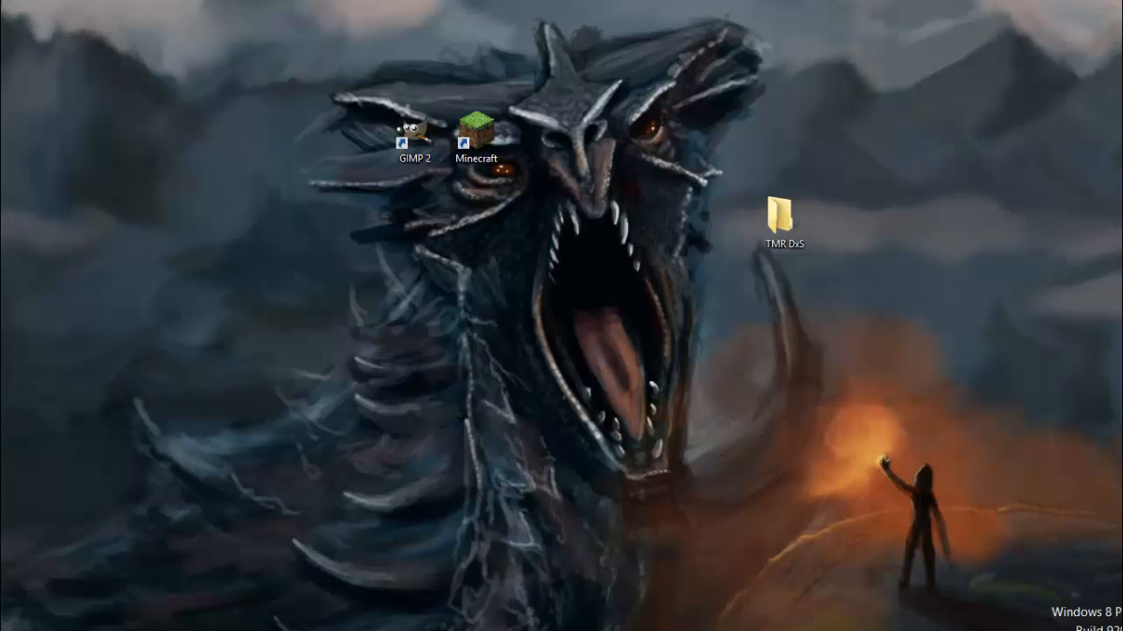
- Examine the extracted folders in the TMR DxS window, selecting them all, and minimize the window
drag(0, 0, 387, 57)
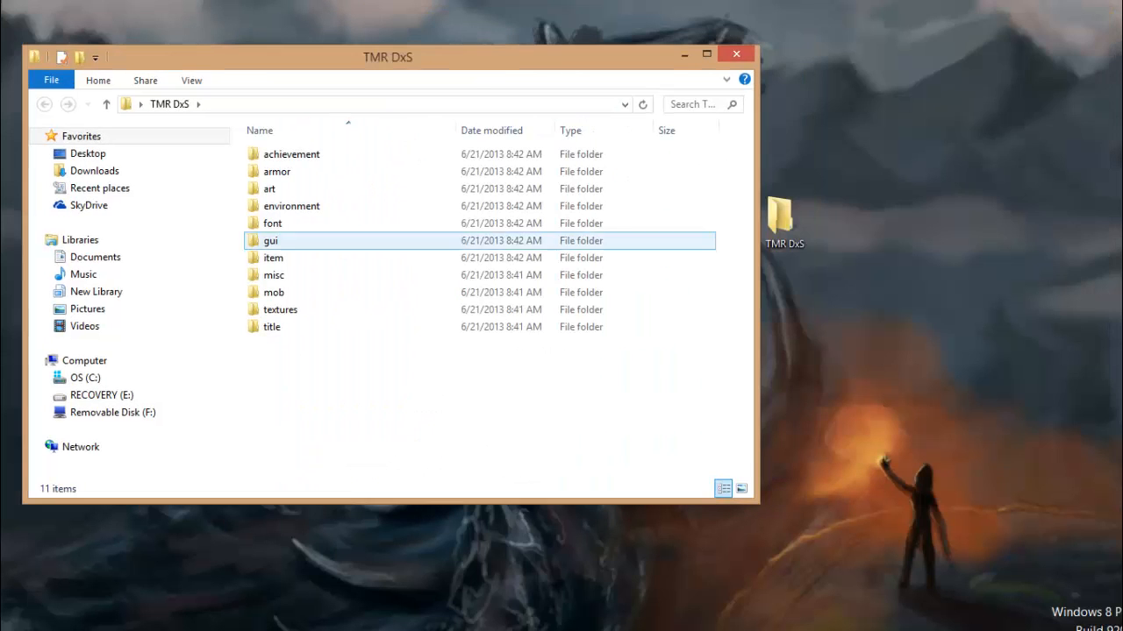
drag(388, 453, 419, 137)
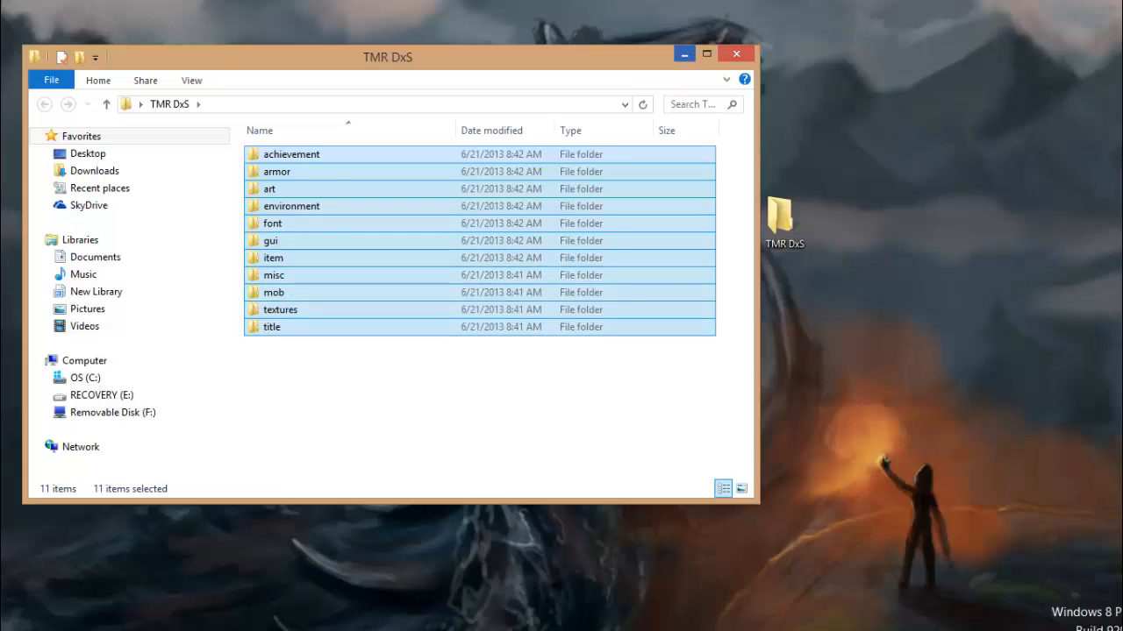
click(684, 53)
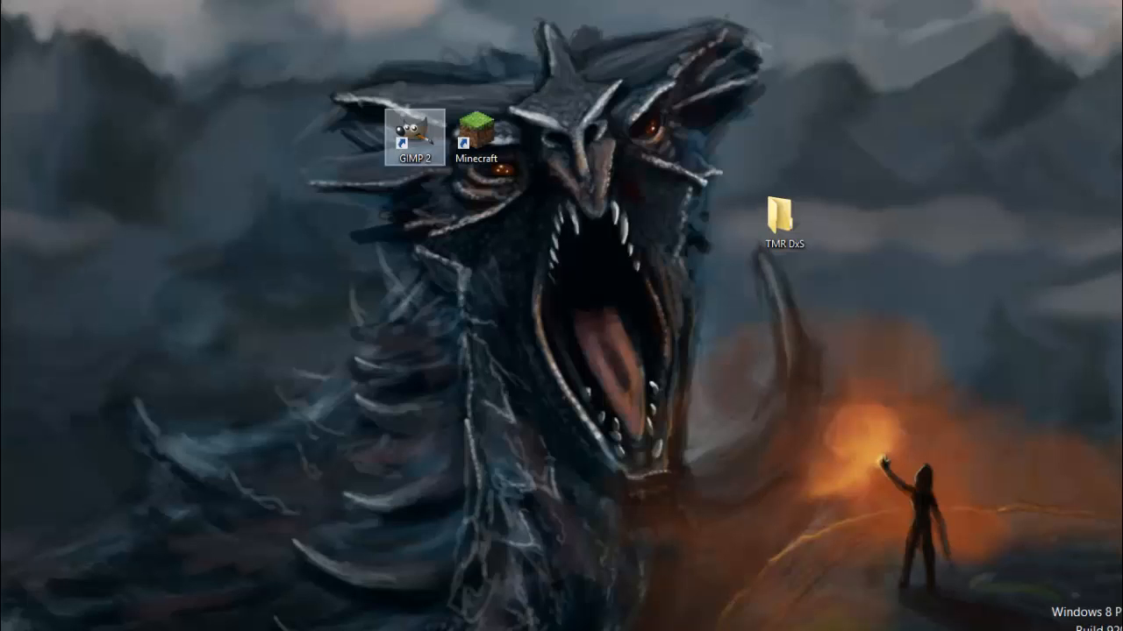
- Launch GIMP 2 from the desktop and move its main window to the middle of the screen
click(415, 137)
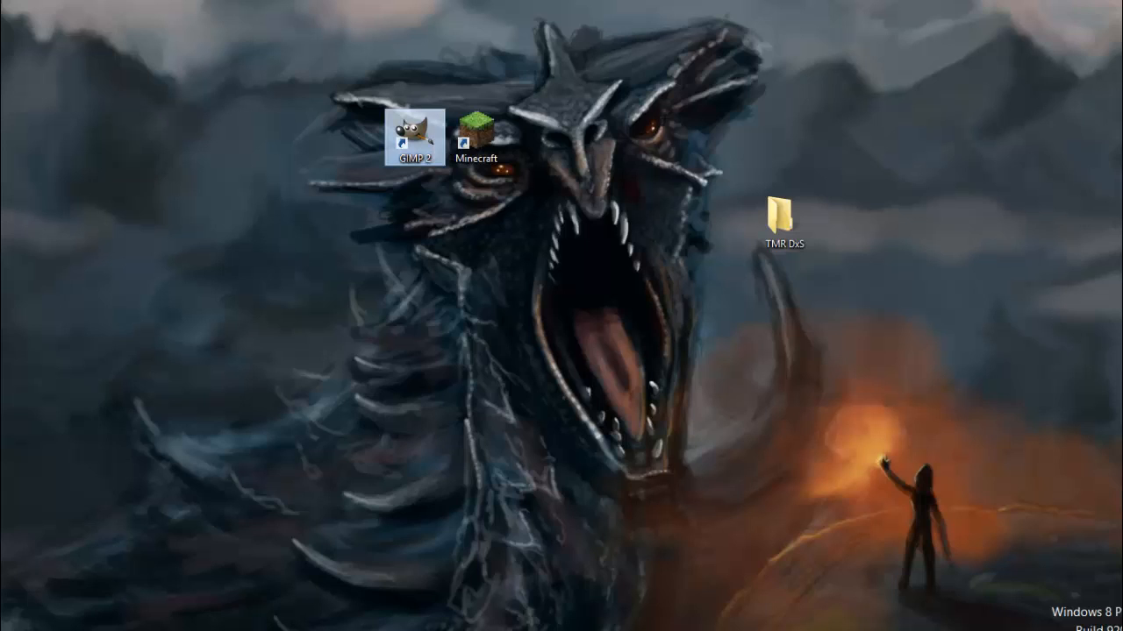
double_click(415, 138)
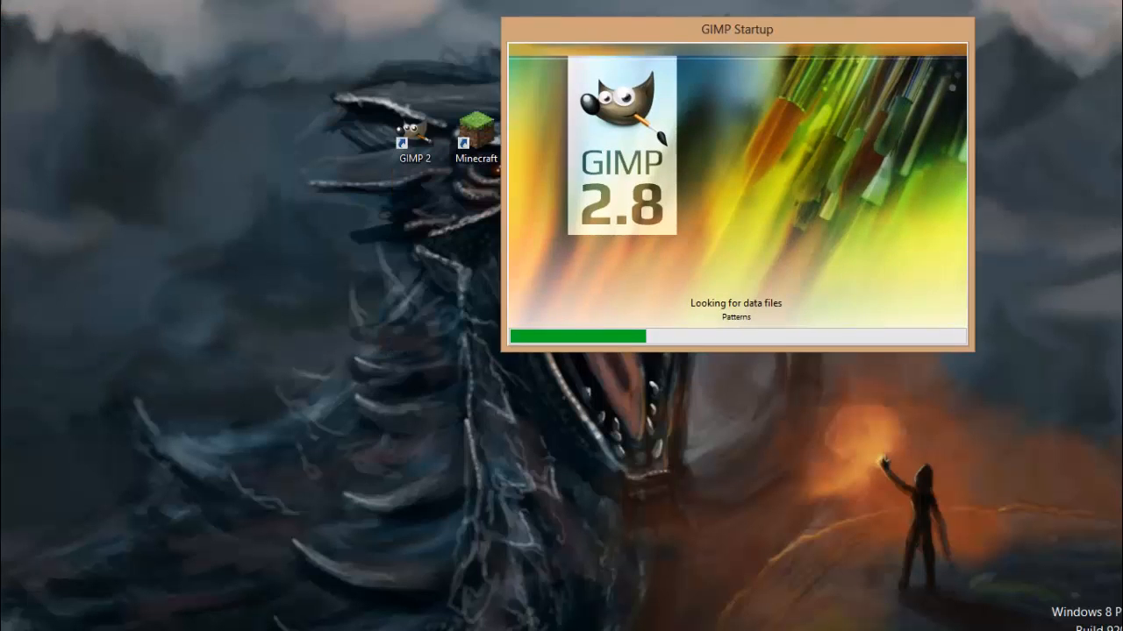
drag(893, 2, 836, 72)
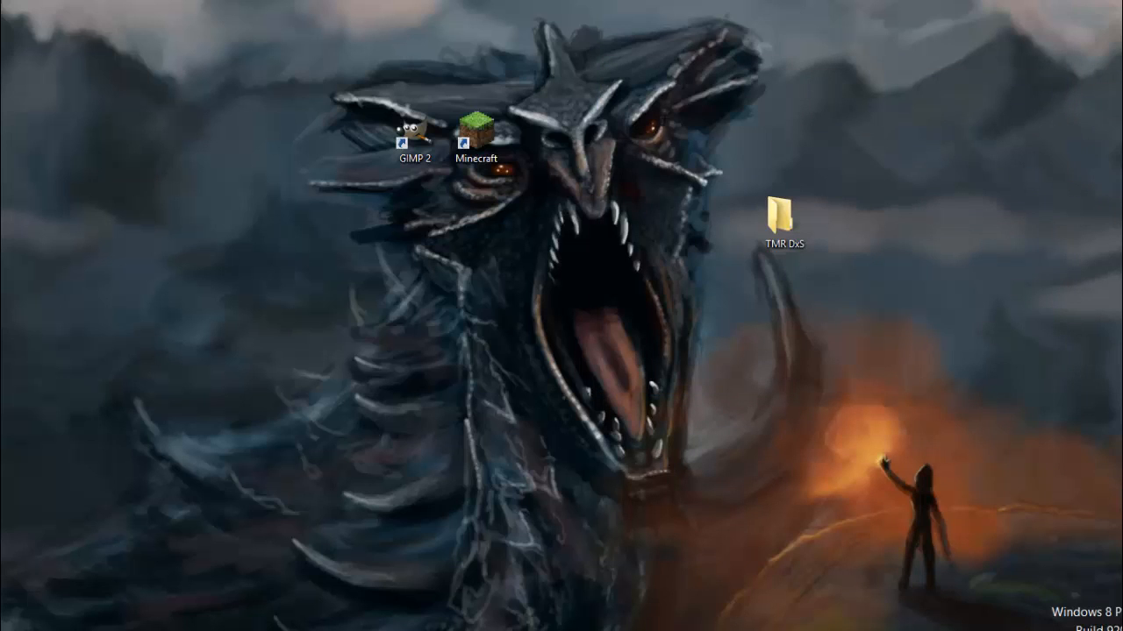
drag(135, 2, 577, 157)
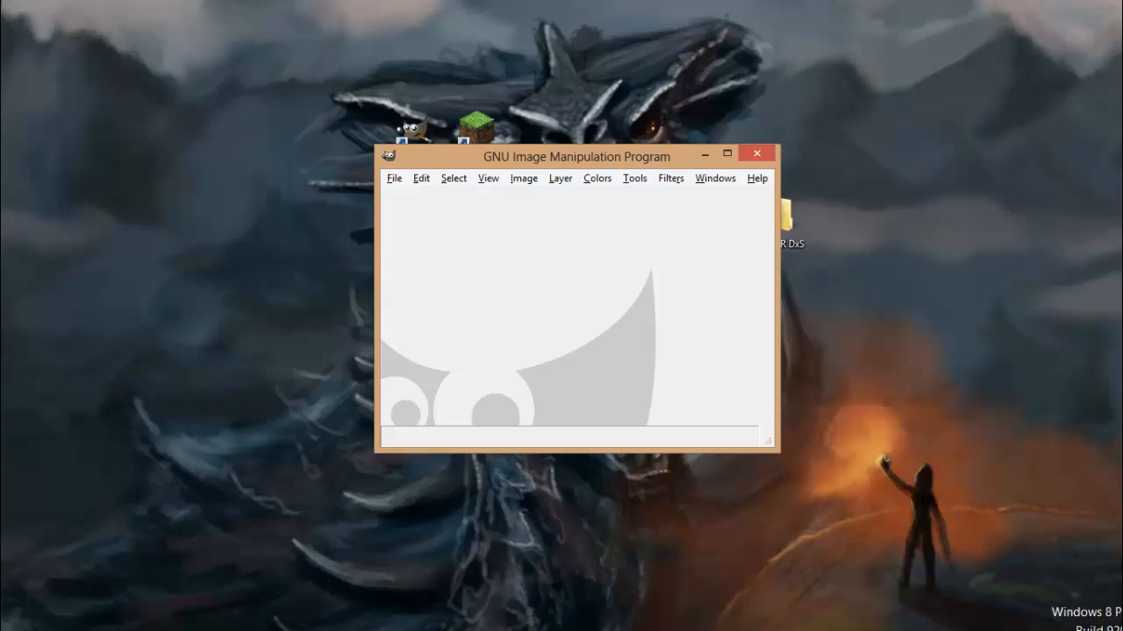
- Create a new toolbox in GIMP and place it beside the main window, clear of the TMR DxS folder
click(715, 178)
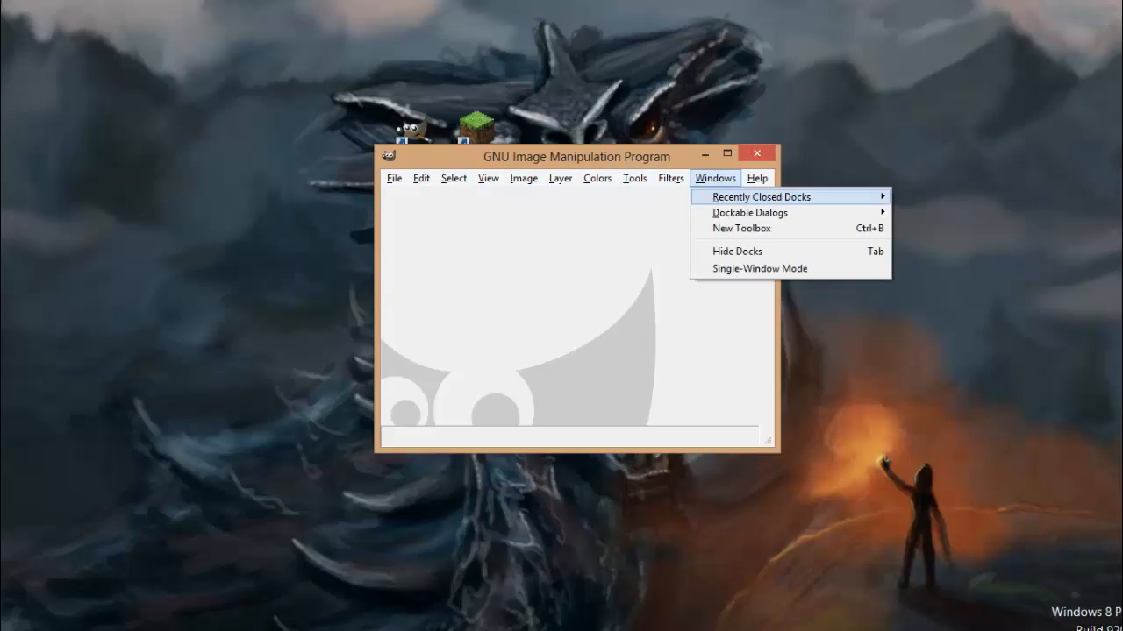
click(741, 228)
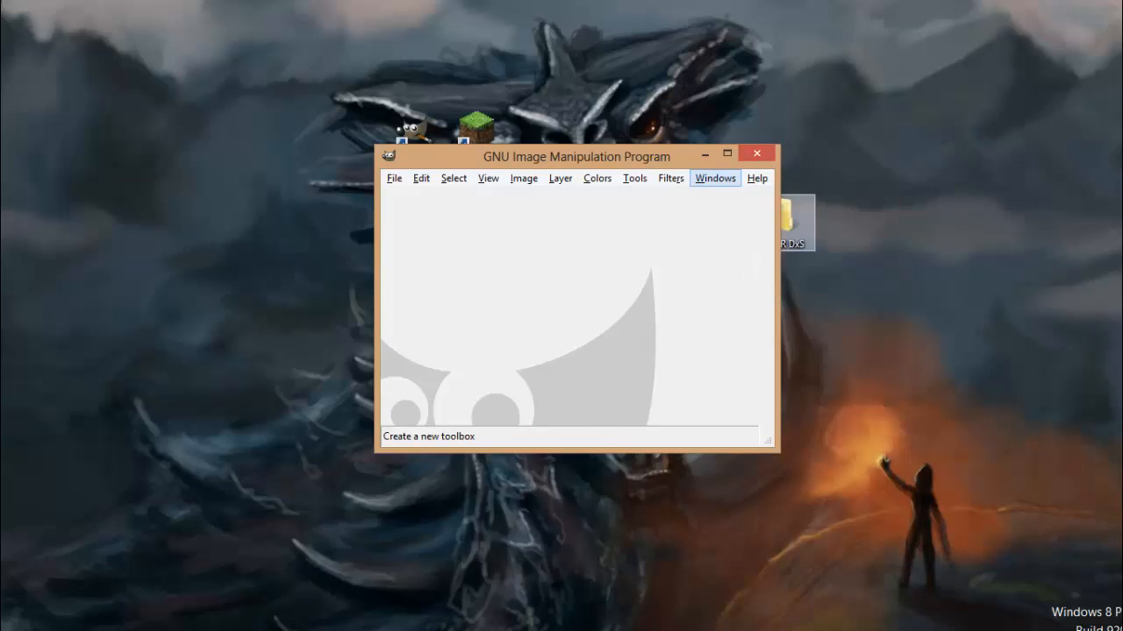
drag(788, 1, 998, 20)
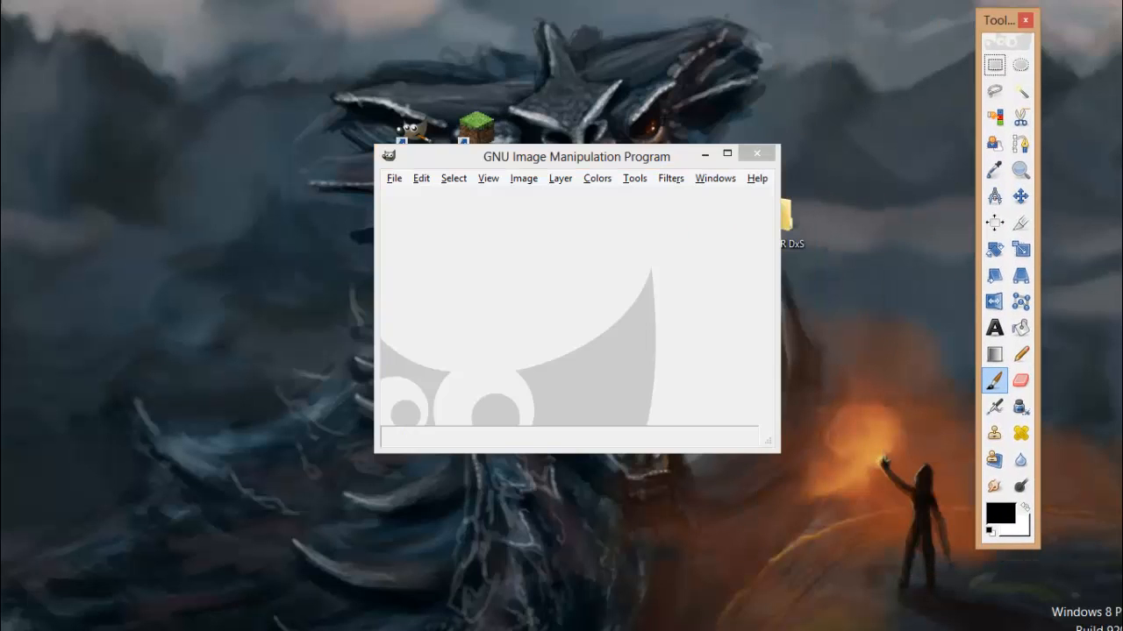
- Open the dockable Tool Options dialog in GIMP
click(715, 179)
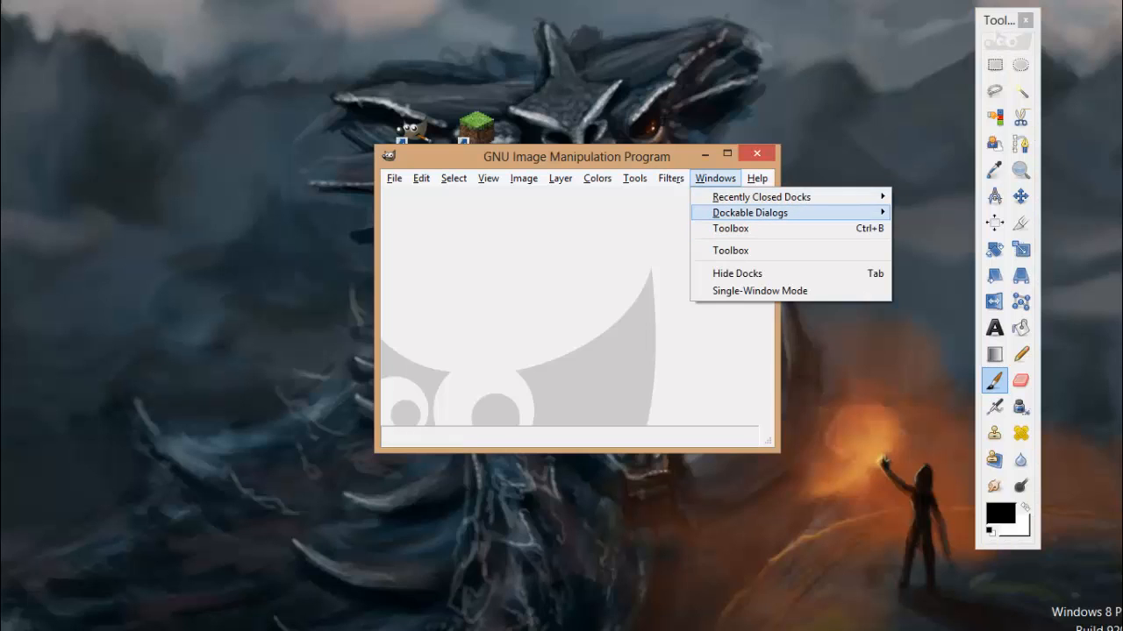
mouse_move(750, 212)
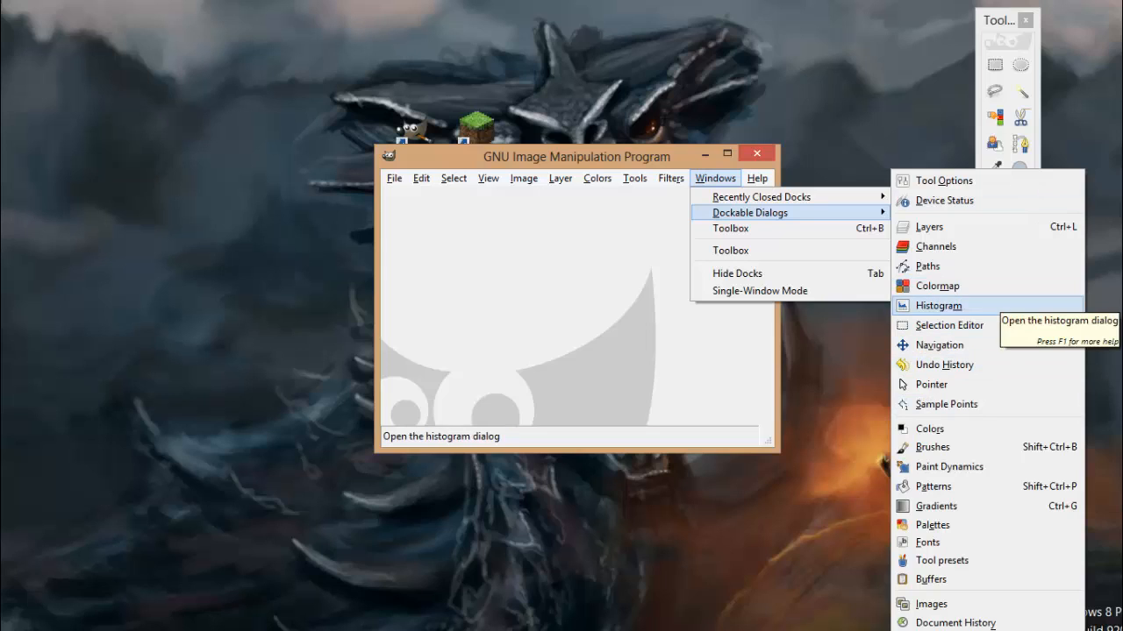
click(944, 181)
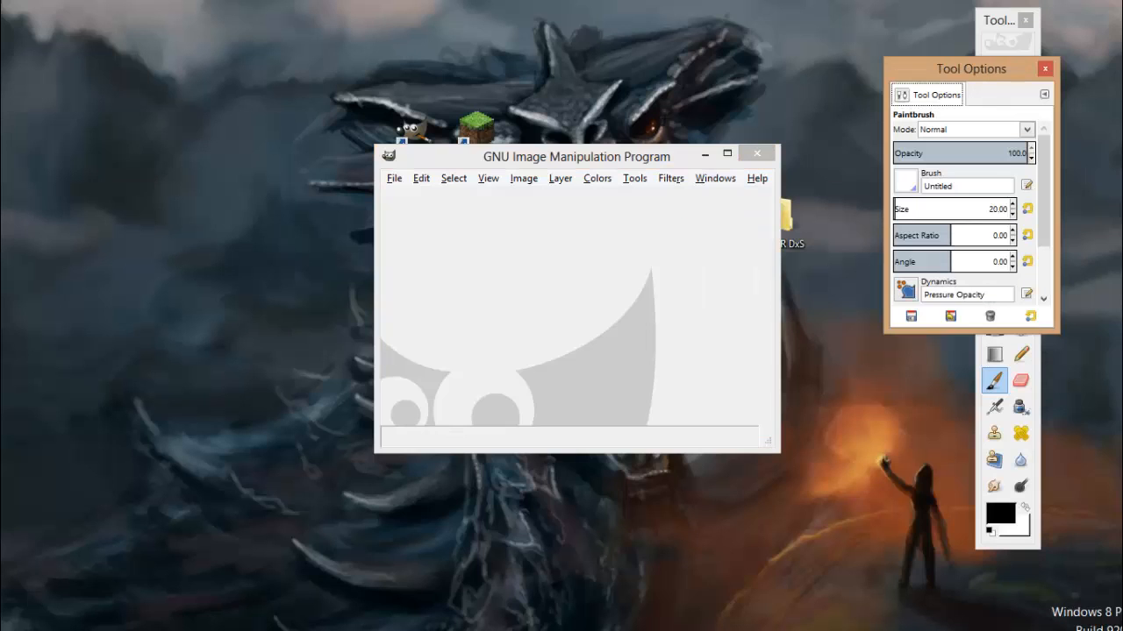
- Arrange the Tool Options dialog and the main GIMP window next to each other, clear of the TMR DxS folder
drag(971, 69, 139, 142)
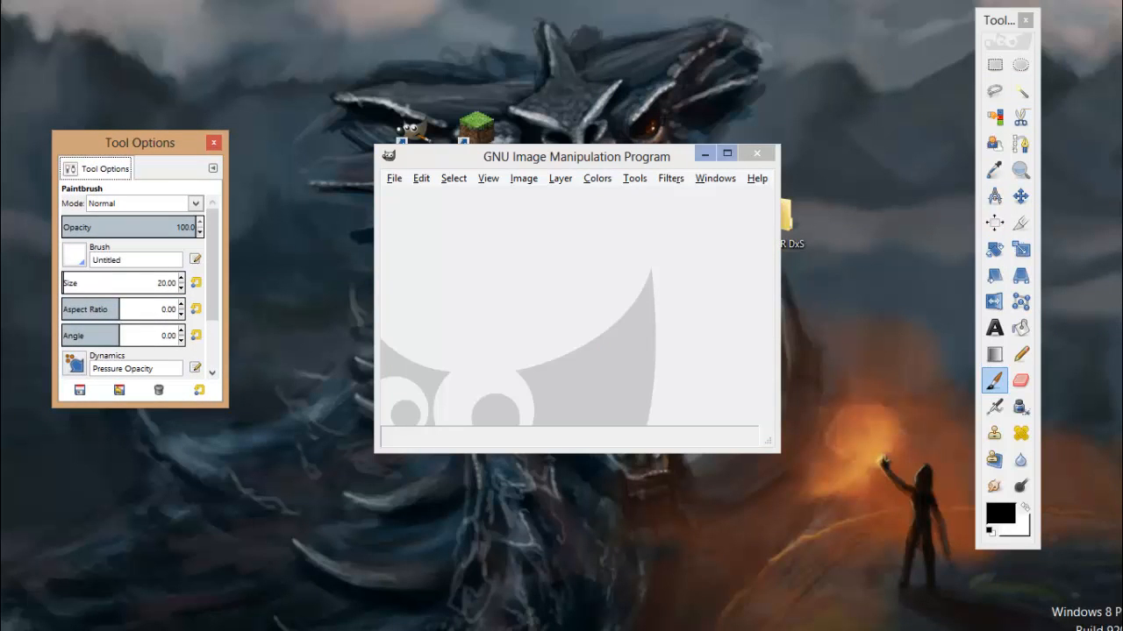
drag(676, 156, 541, 189)
- Open the TMR DxS folder from the desktop and browse to its textures > items folder
double_click(785, 222)
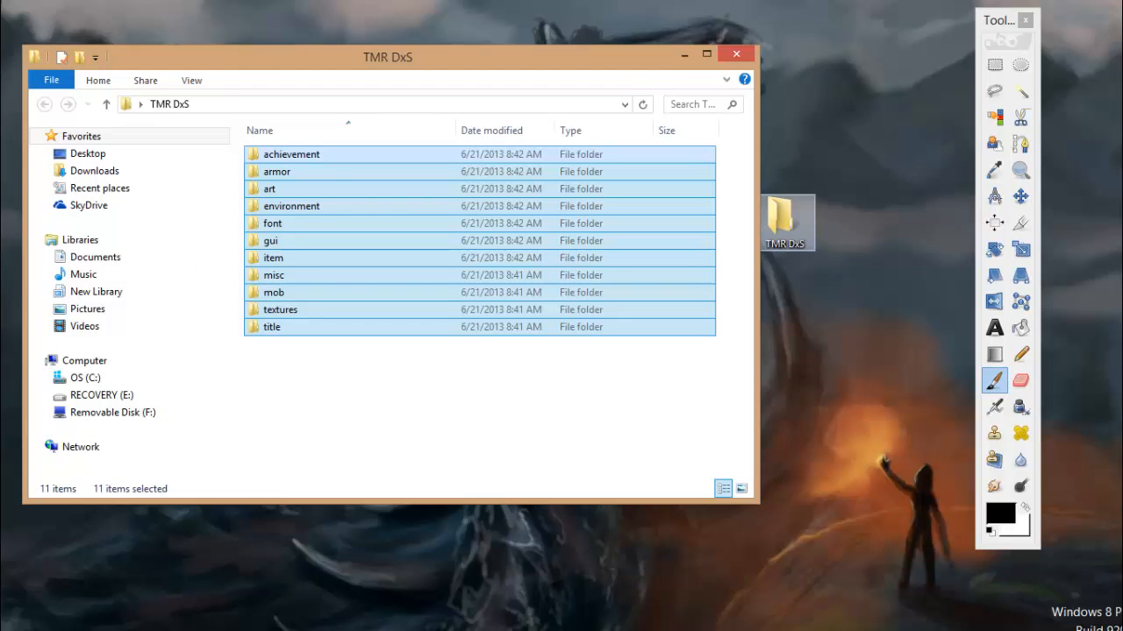
drag(386, 56, 630, 158)
click(578, 489)
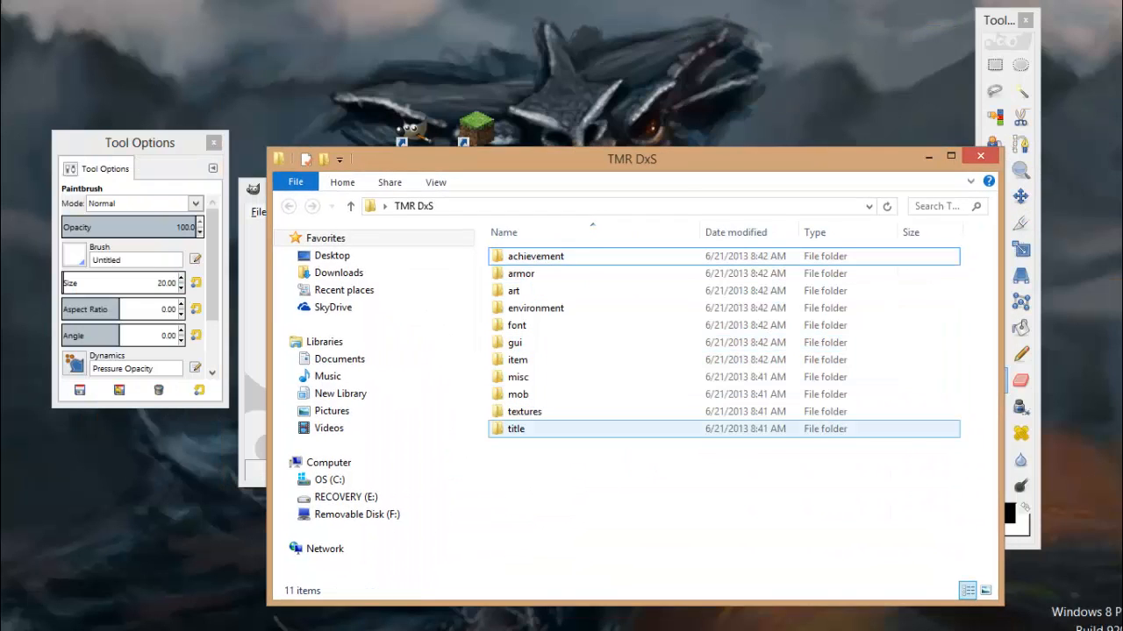
double_click(537, 412)
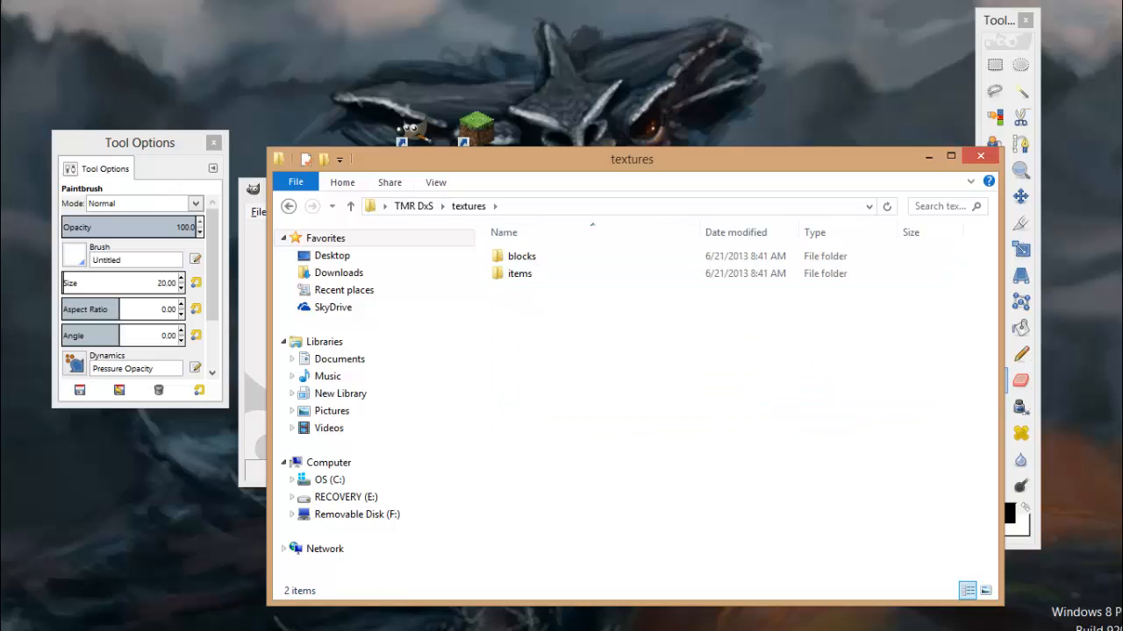
click(413, 207)
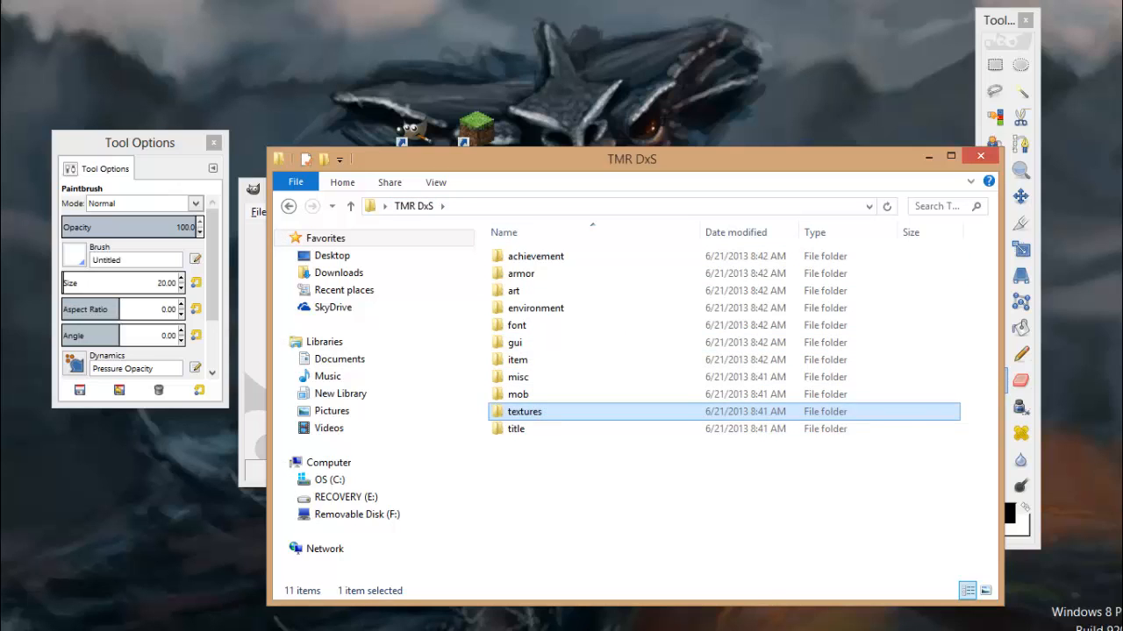
double_click(525, 412)
double_click(525, 273)
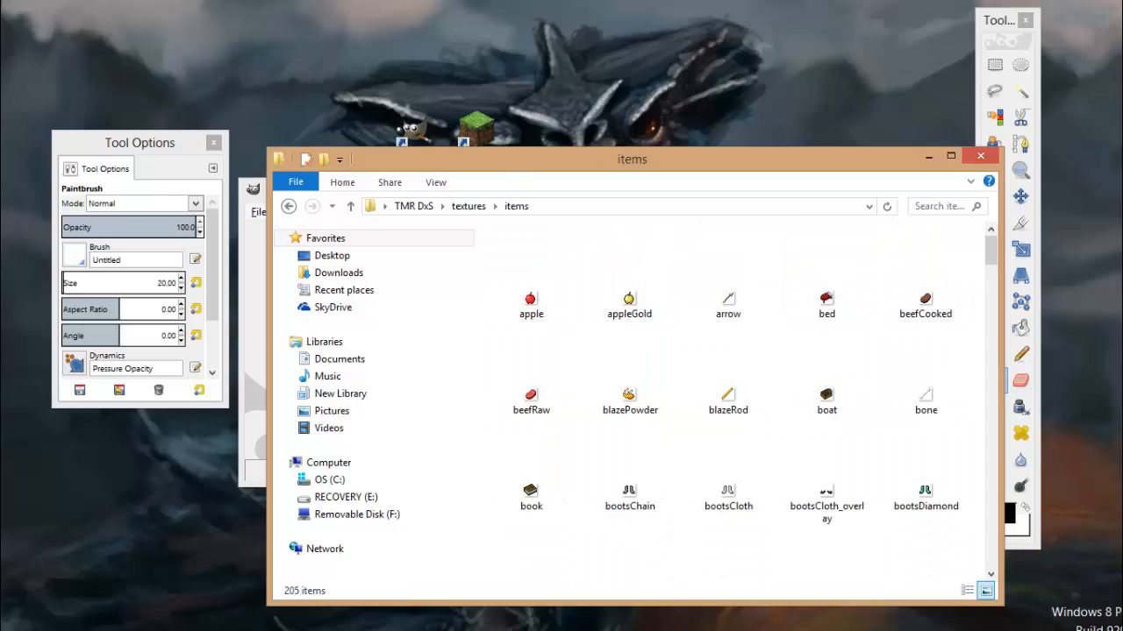
- Search the items folder for "sword"
click(939, 206)
text(sw)
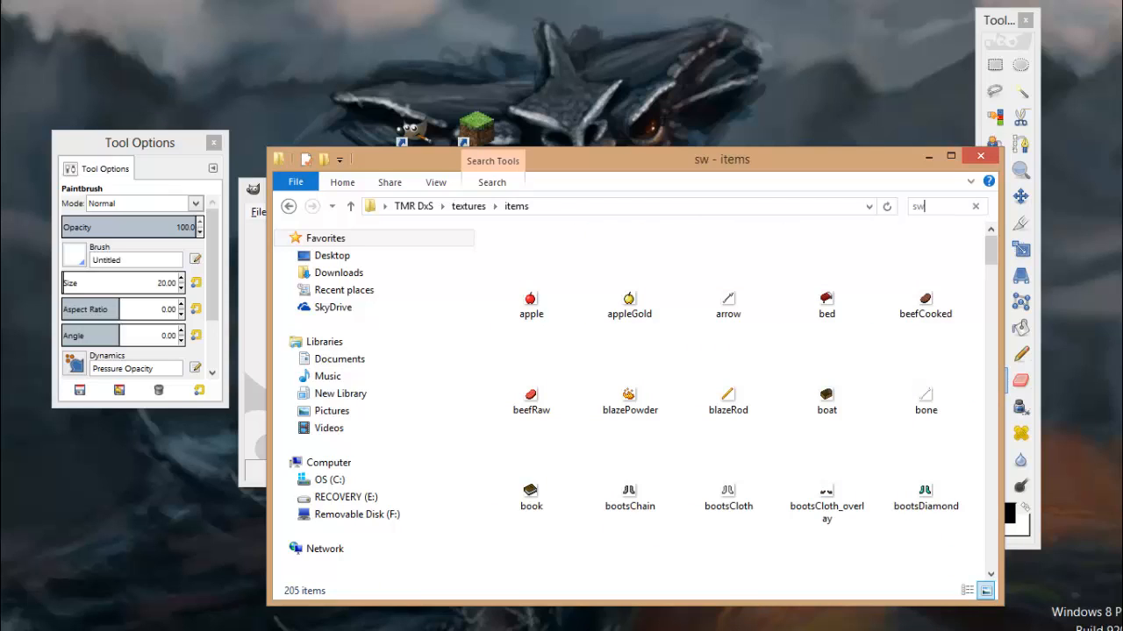
text(ord)
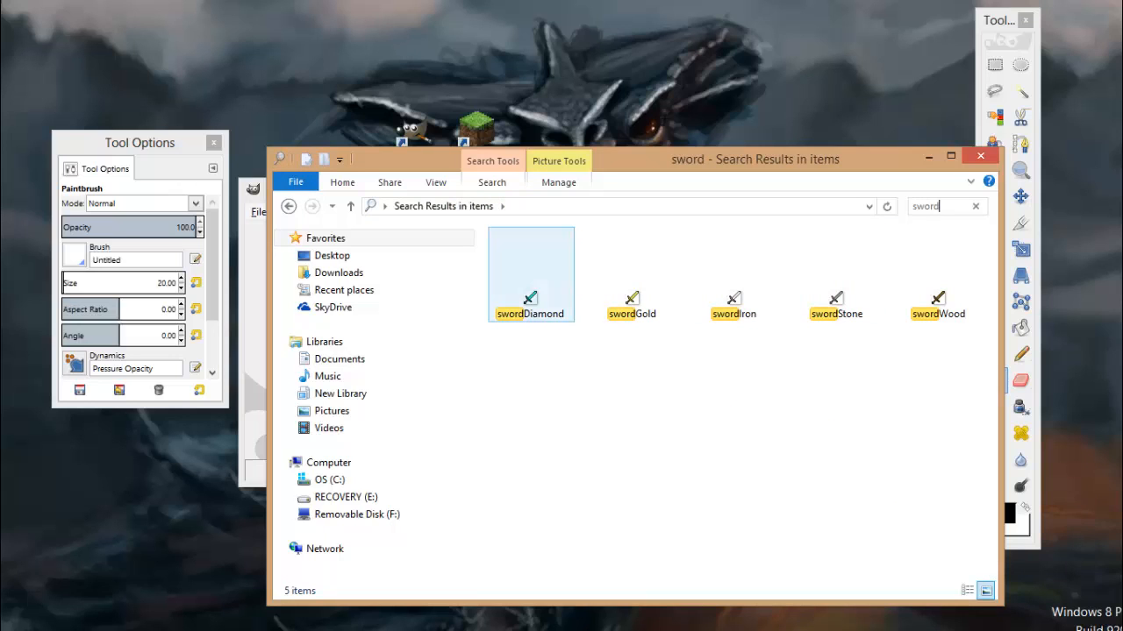
- Narrow the search results window to uncover GIMP and load the swordDiamond image into GIMP's main window
mouse_move(627, 159)
mouse_down()
mouse_move(993, 167)
mouse_move(635, 174)
mouse_up()
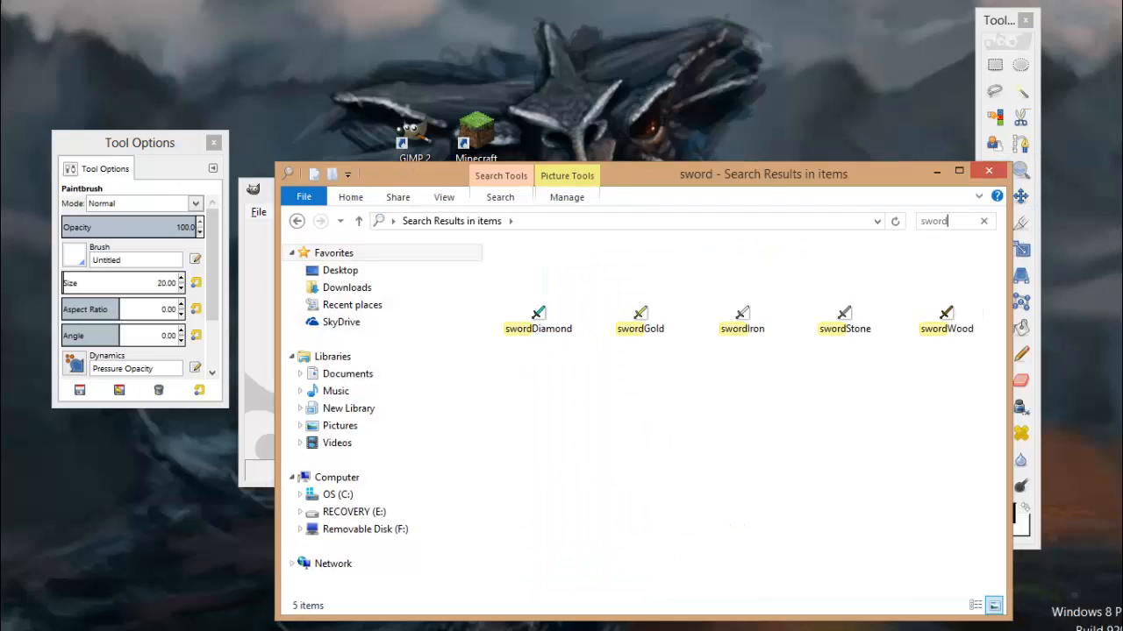
drag(277, 351, 729, 351)
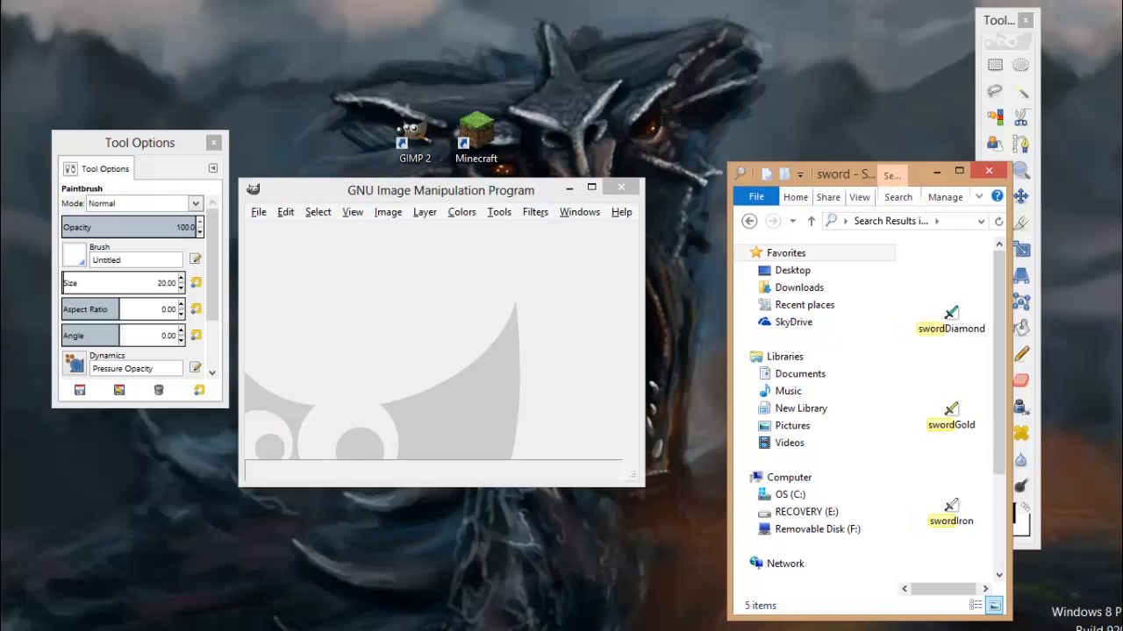
click(951, 303)
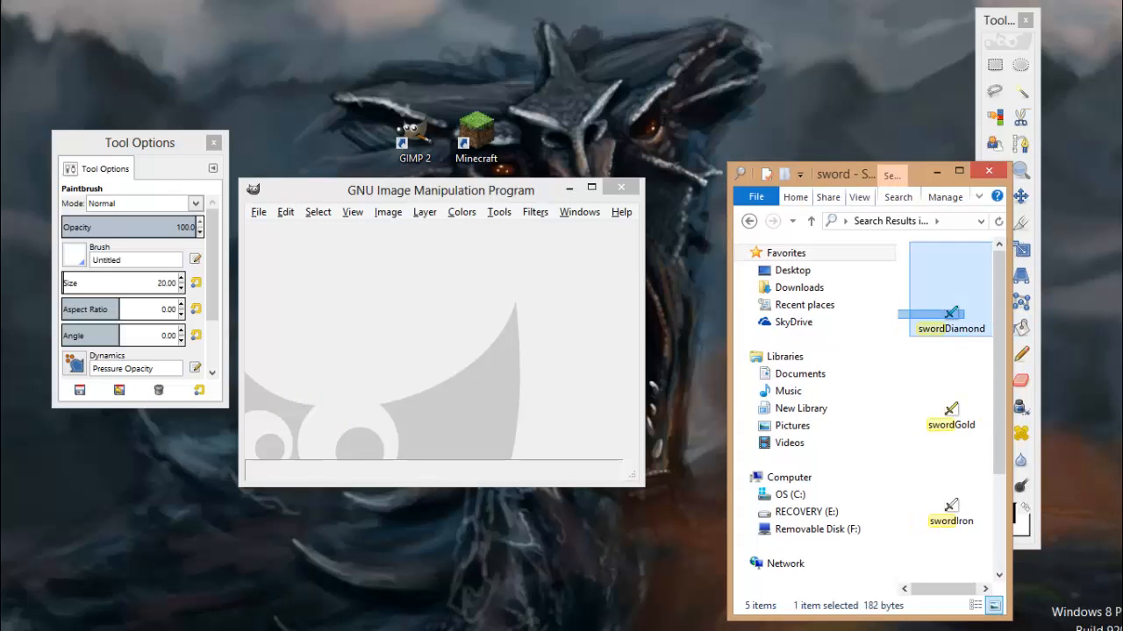
drag(951, 311, 544, 277)
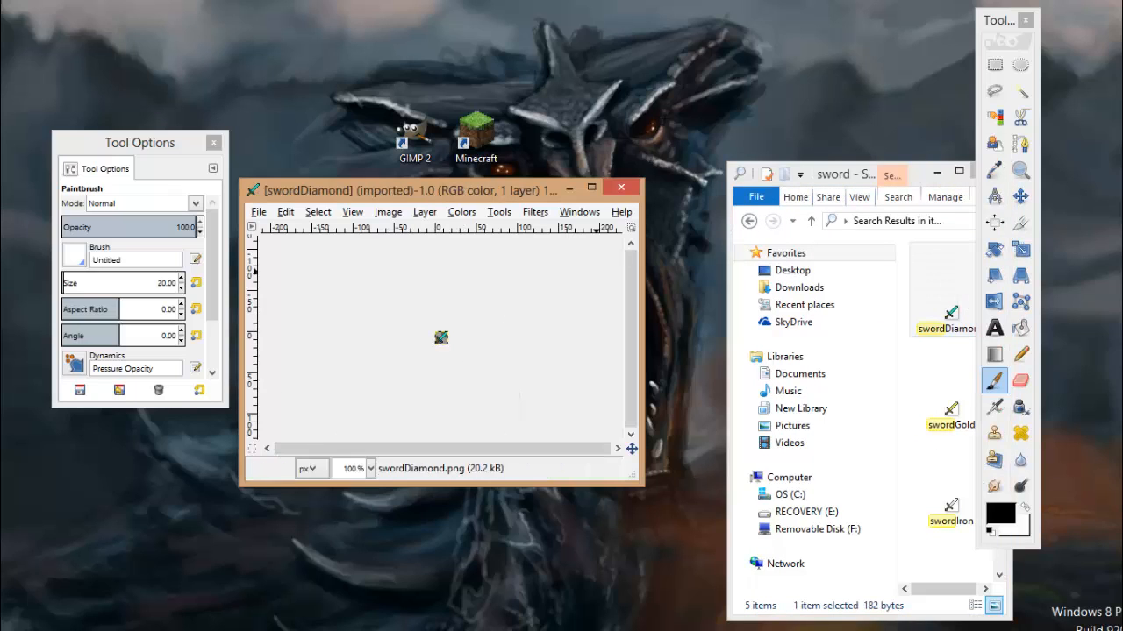
- Minimize the folder window, maximize the image window, widen the Toolbox and tuck Tool Options into the opposite corner
click(937, 173)
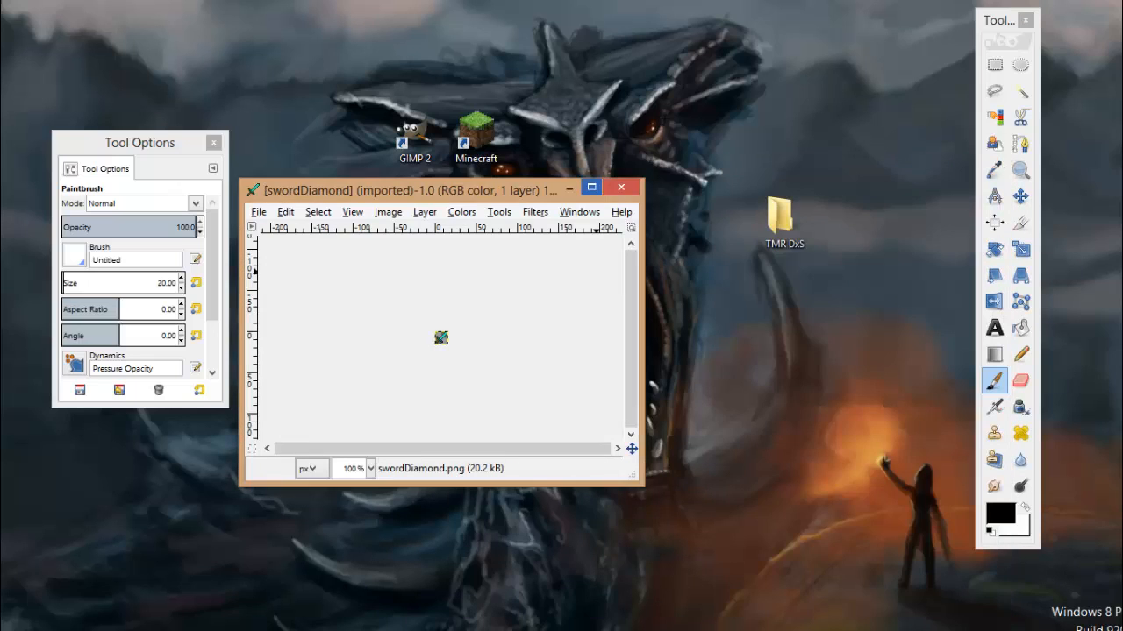
click(592, 187)
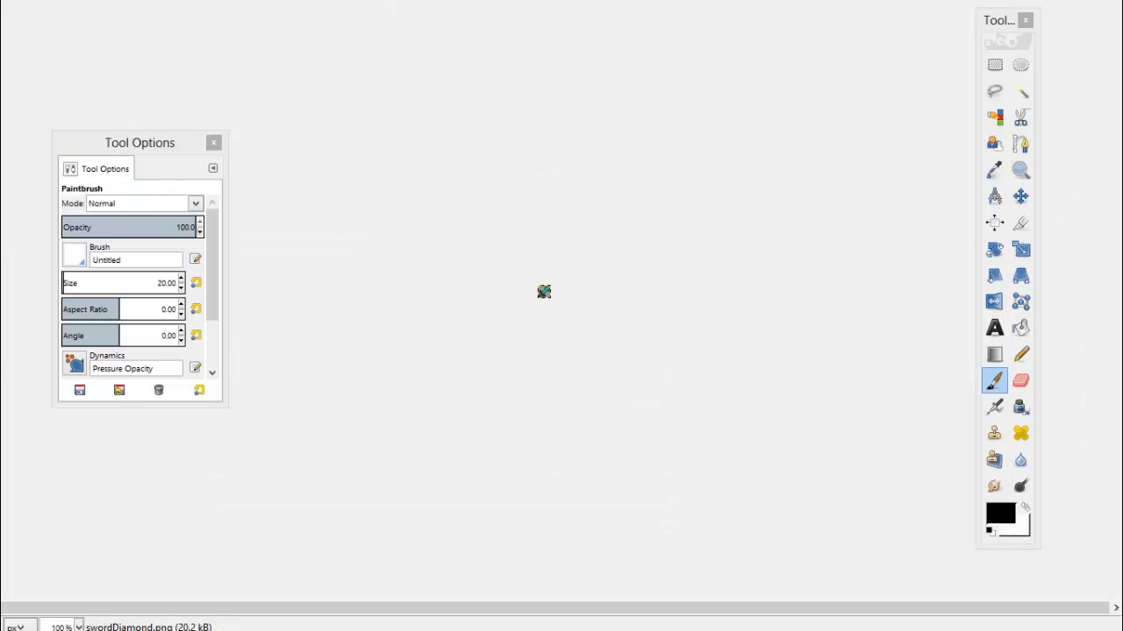
drag(139, 143, 116, 19)
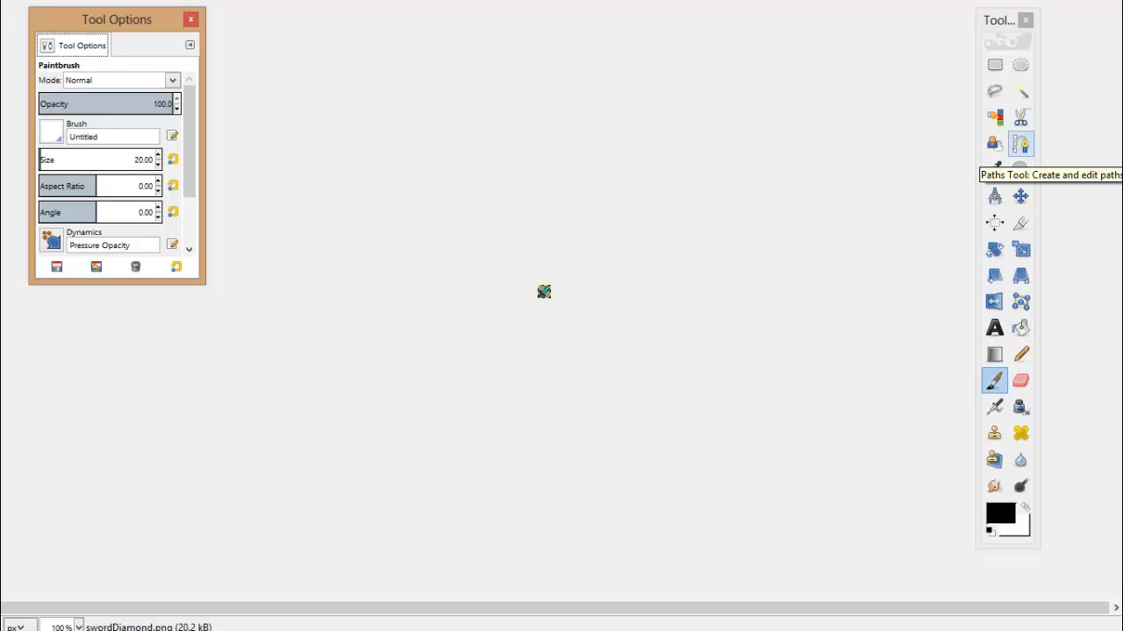
drag(1039, 93, 1112, 93)
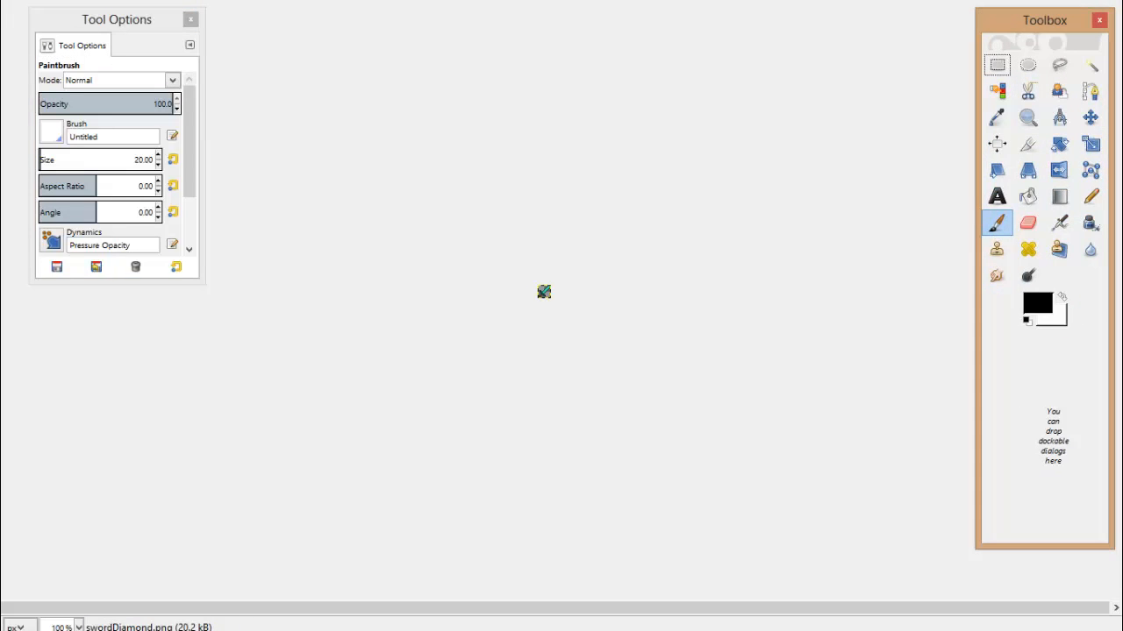
drag(117, 20, 90, 17)
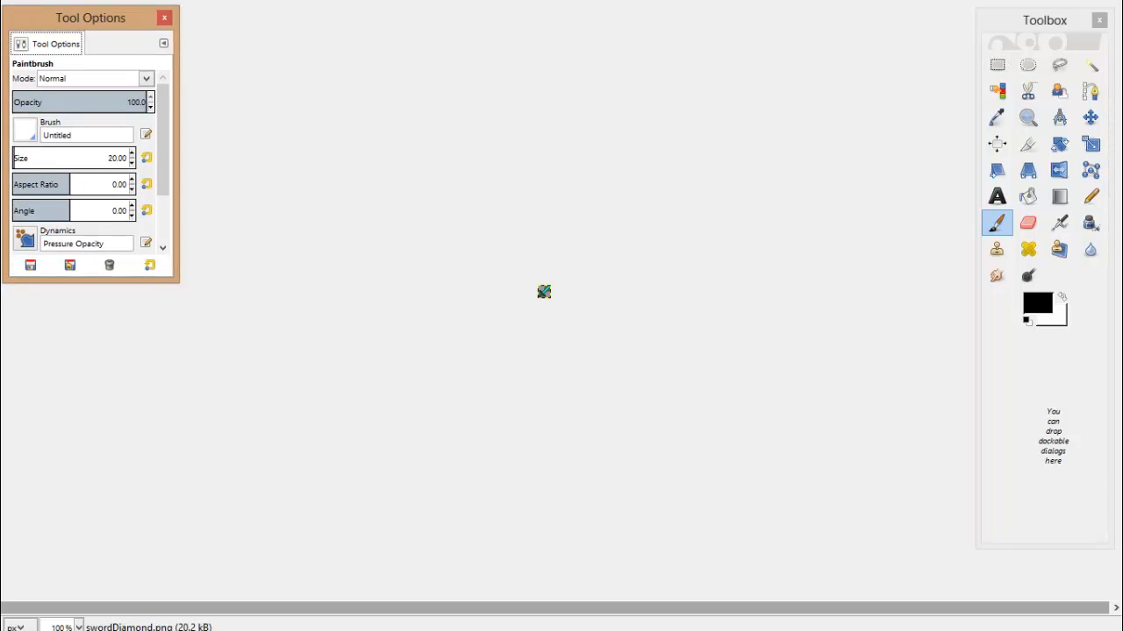
- Select the Pencil tool, open the foreground color chooser and magnify the sword image to 1600%
click(1091, 196)
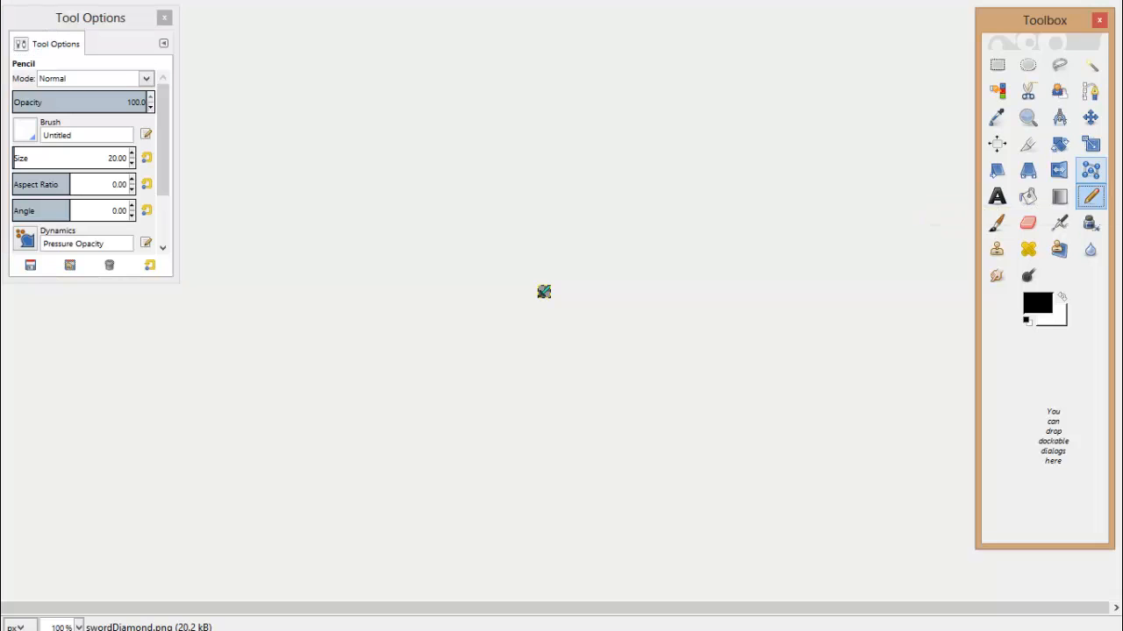
click(1037, 304)
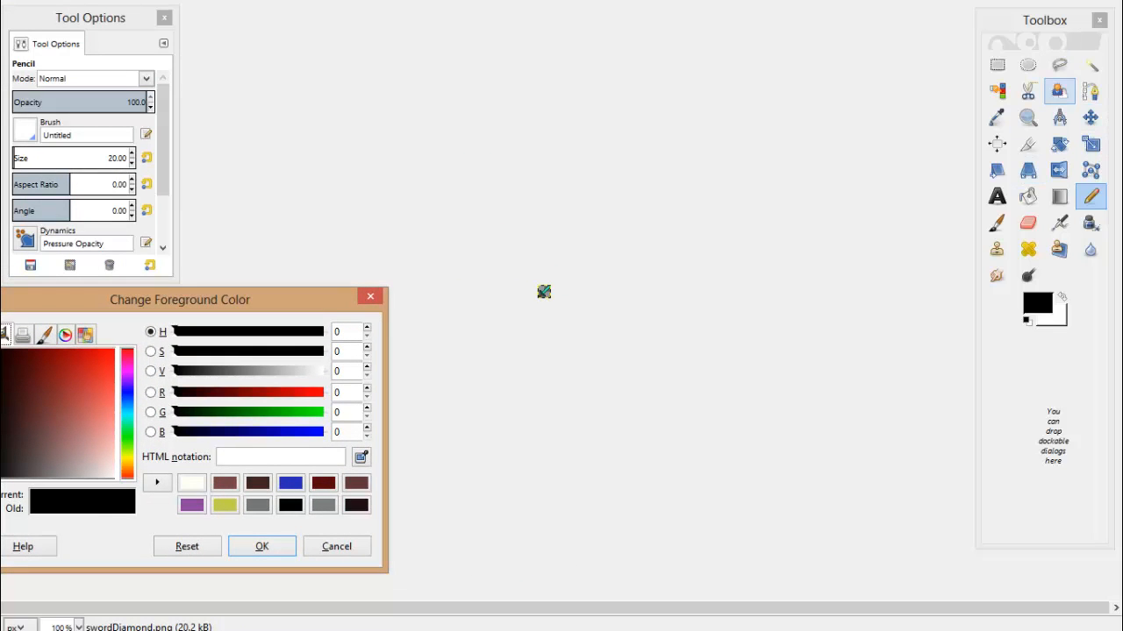
click(1027, 118)
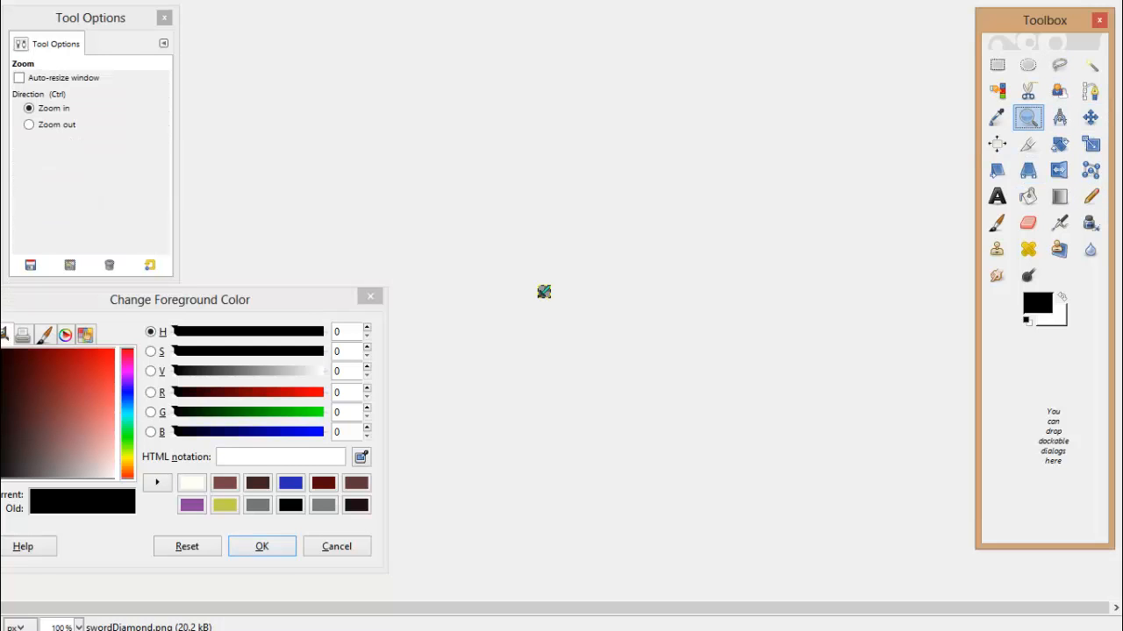
click(78, 627)
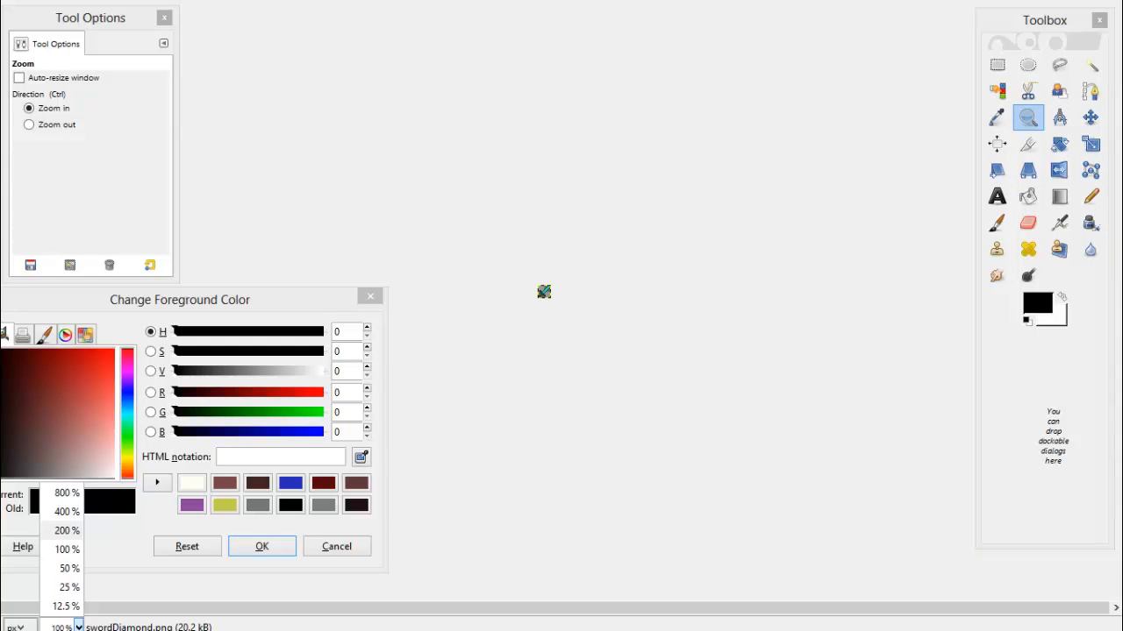
click(61, 492)
click(673, 305)
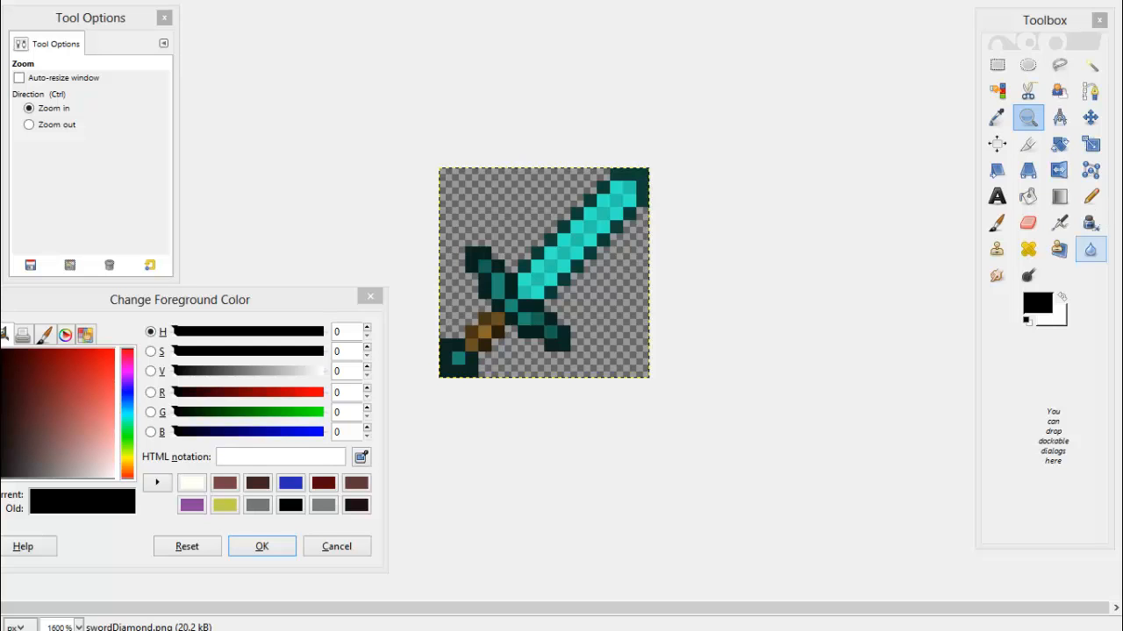
- Switch back to the Pencil tool and try the 1. Pixel brush before returning to the square Untitled brush
click(1091, 197)
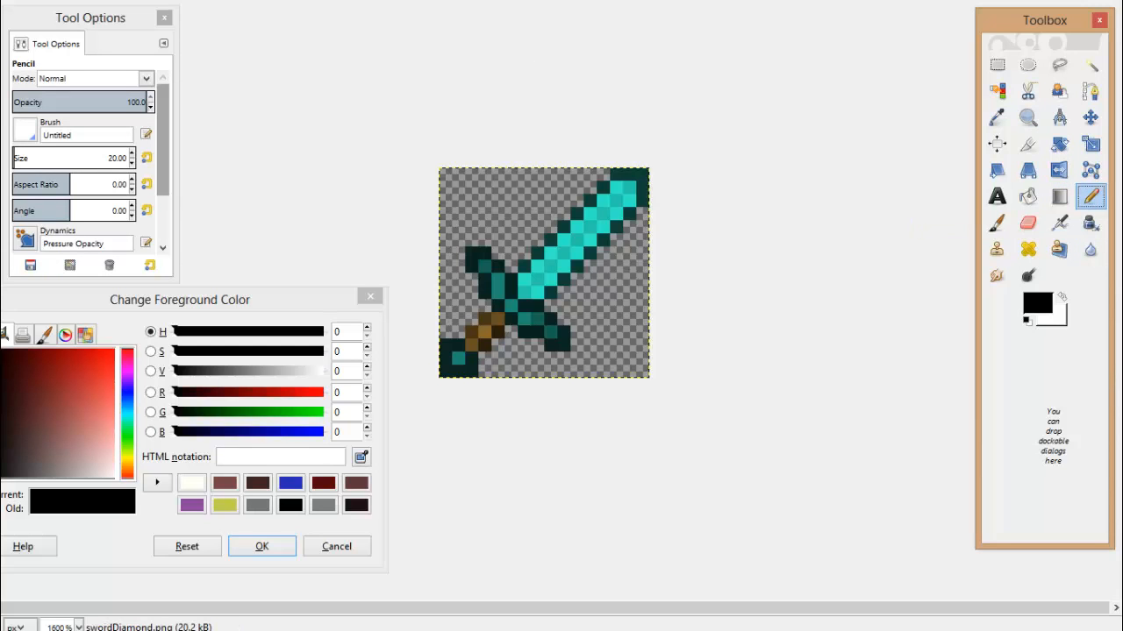
click(24, 130)
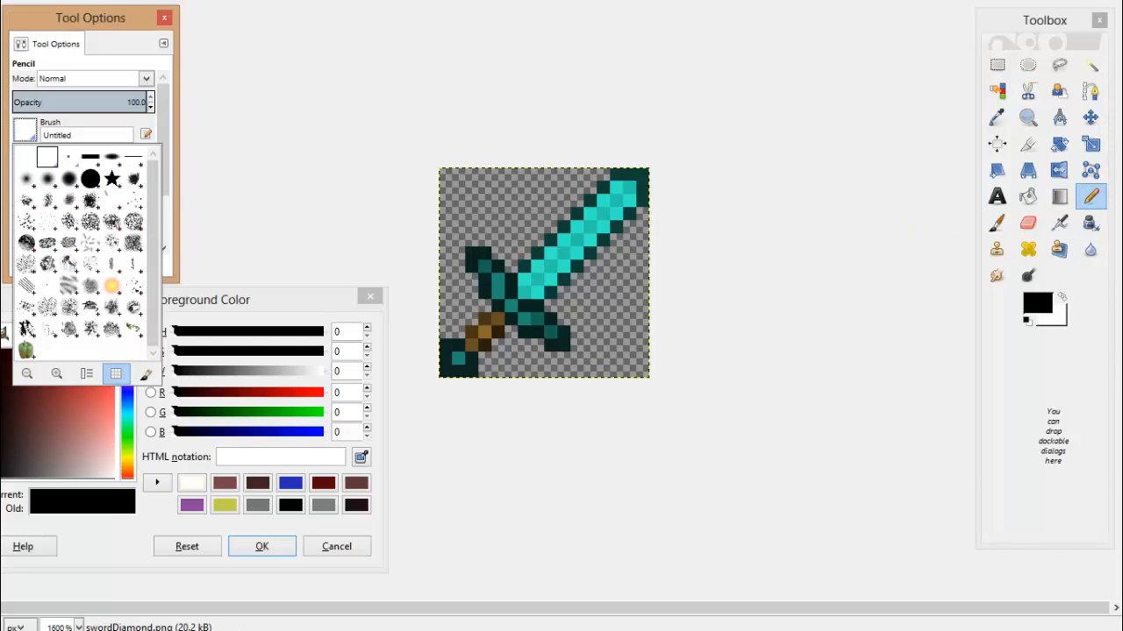
click(69, 157)
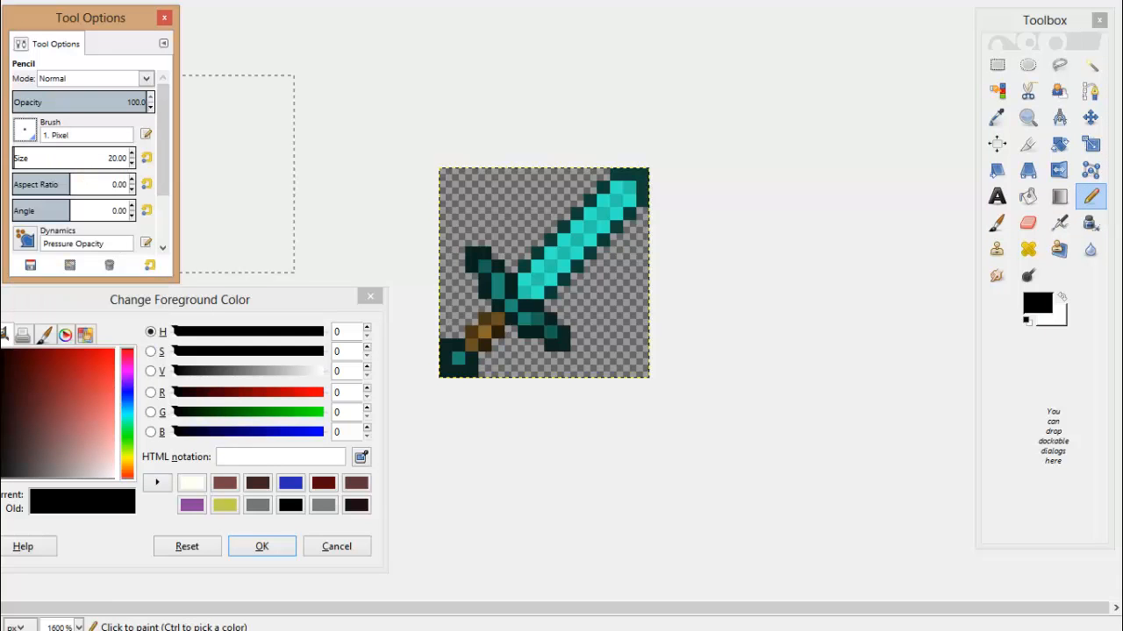
click(24, 130)
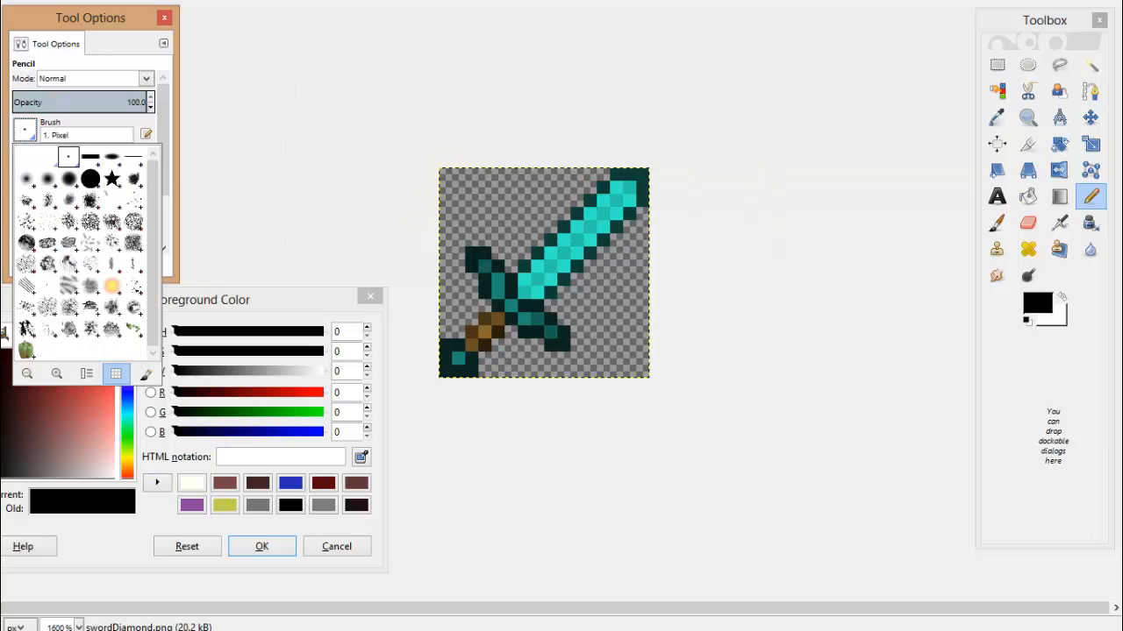
click(47, 157)
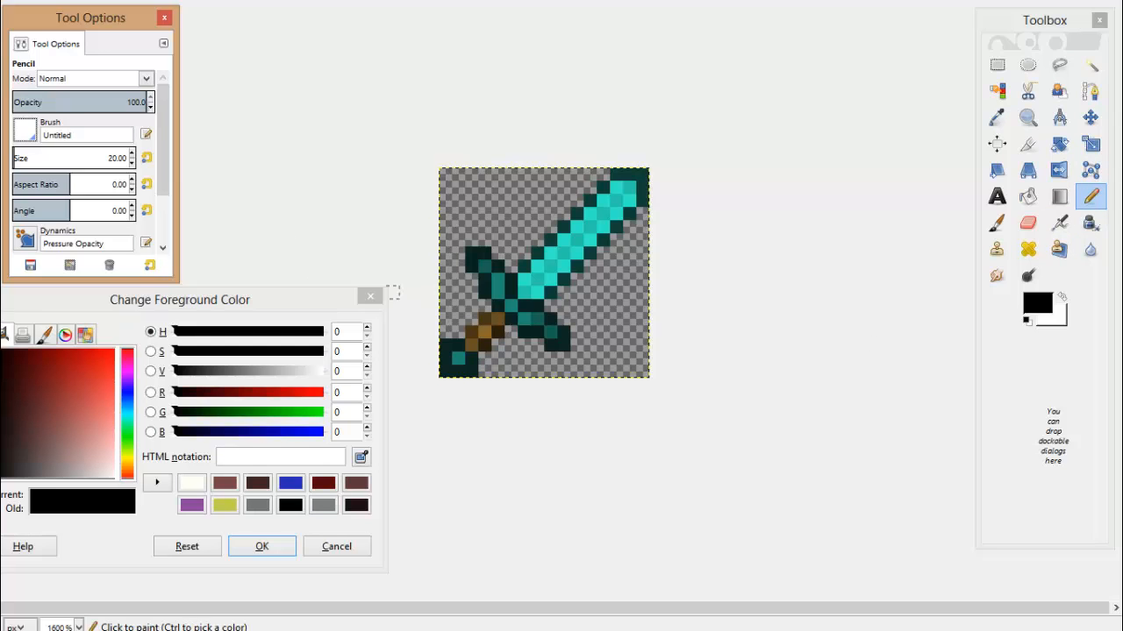
- Reopen the foreground color chooser and paint the outer pixels of the sword's pommel black with the Pencil
click(370, 296)
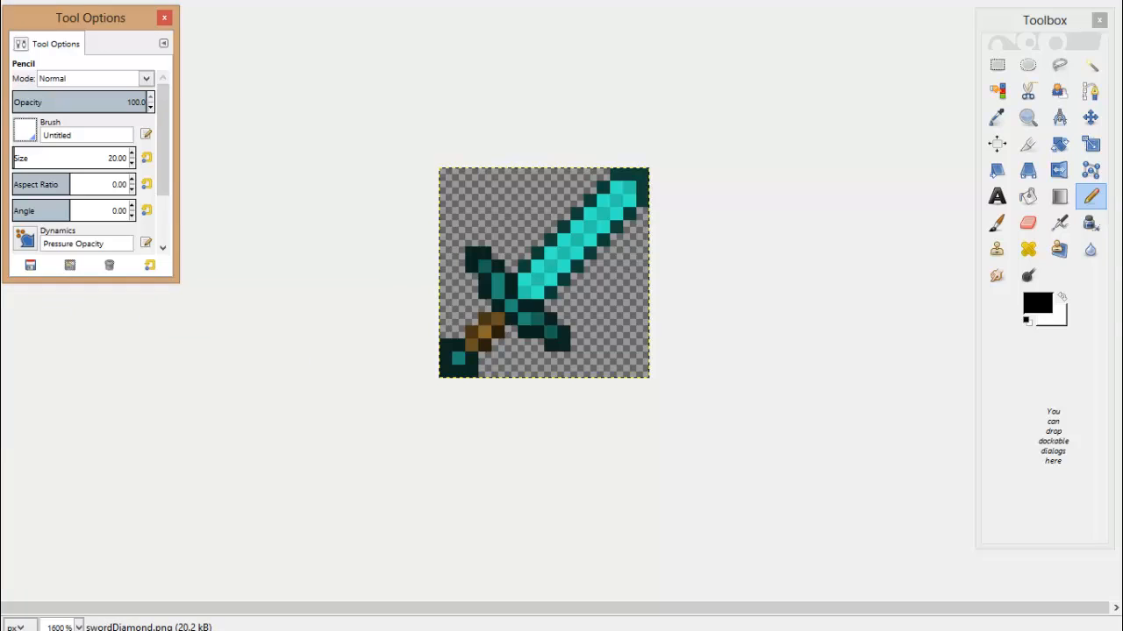
click(1038, 303)
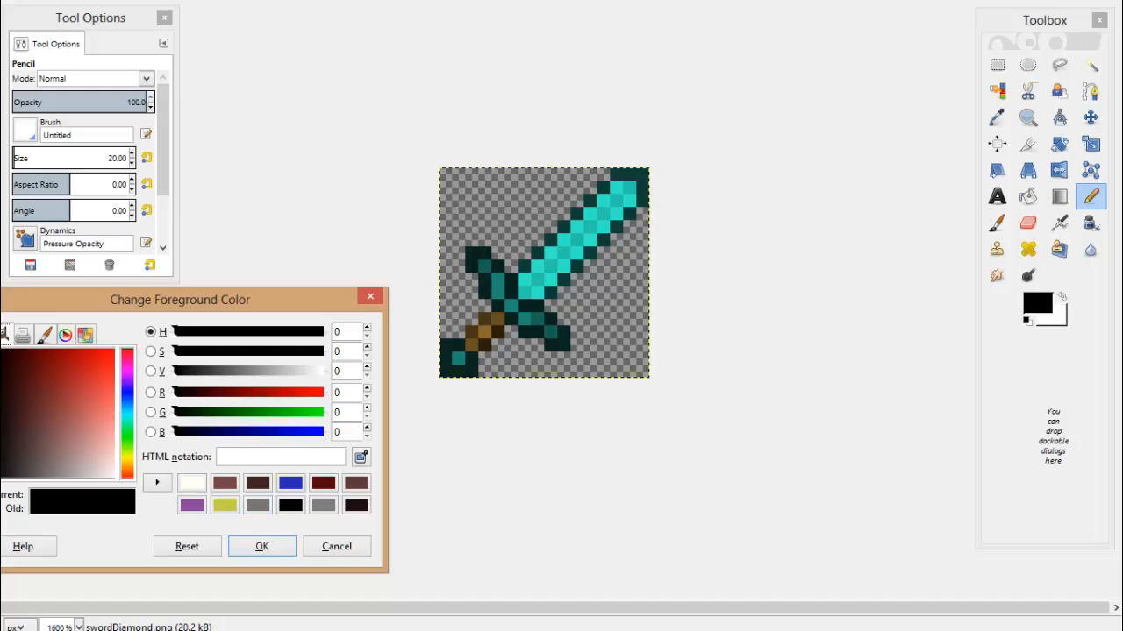
drag(471, 359, 471, 371)
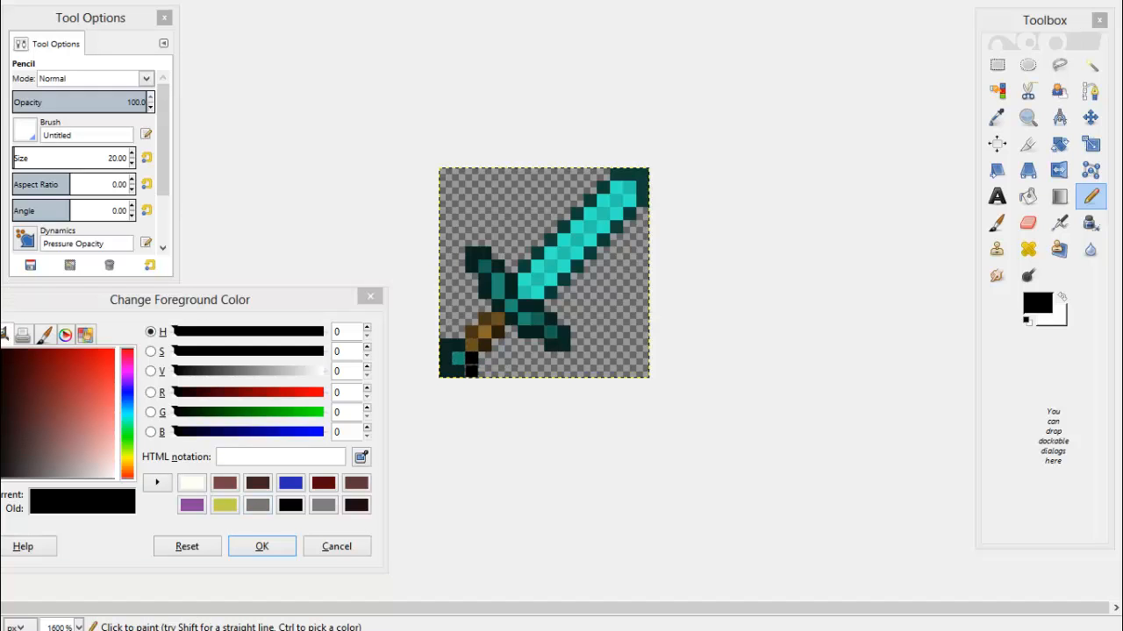
click(459, 371)
click(446, 371)
click(445, 346)
click(445, 359)
click(459, 345)
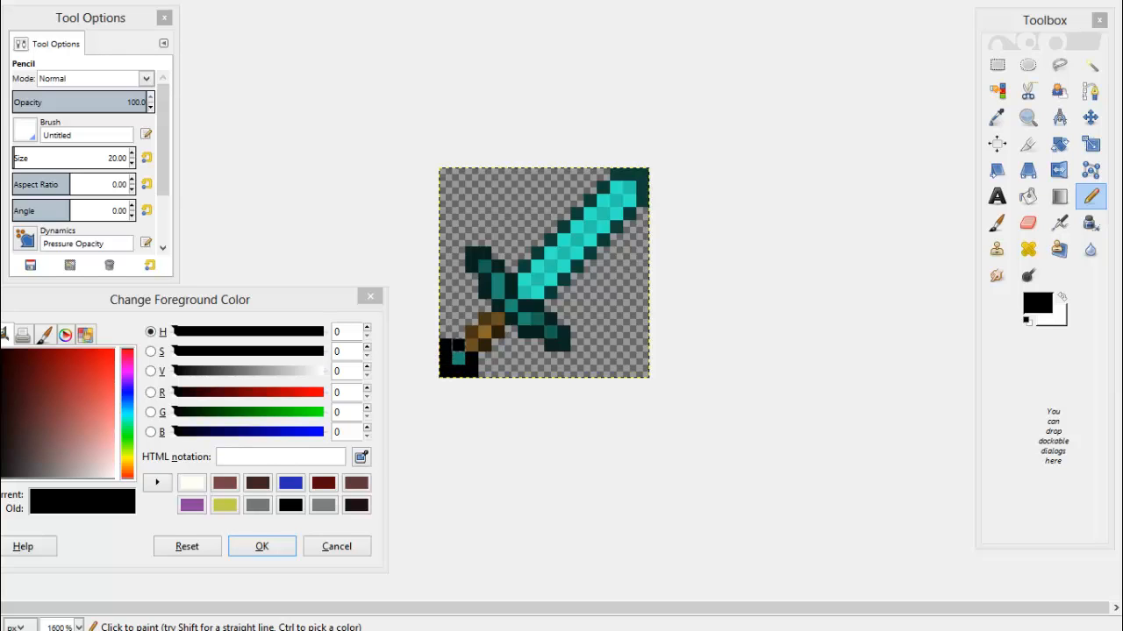
- Outline both sides of the sword's brown handle with black pixels
click(484, 305)
click(471, 318)
click(458, 331)
click(485, 357)
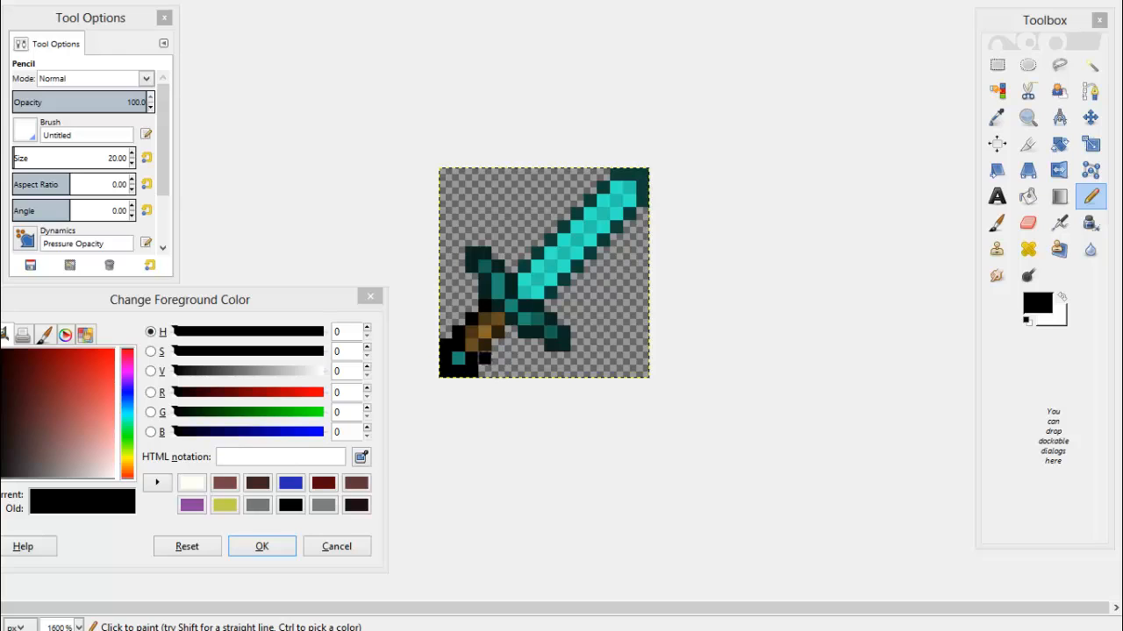
click(510, 331)
- Try painting black pixels along the underside of the sword's lower crossguard arm
click(524, 344)
click(537, 331)
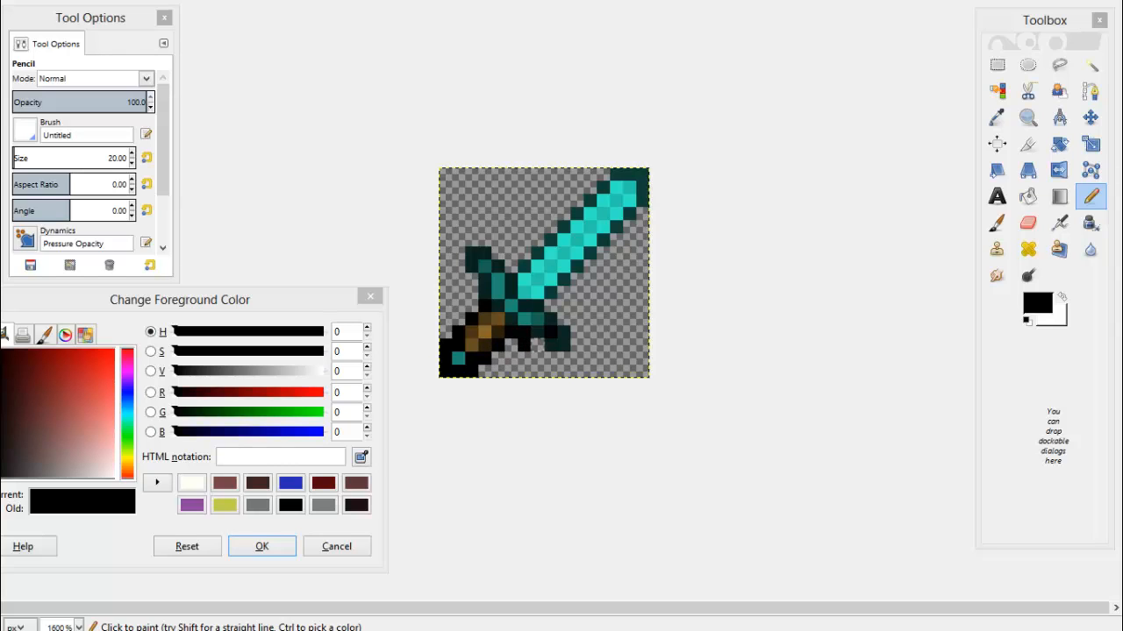
click(550, 332)
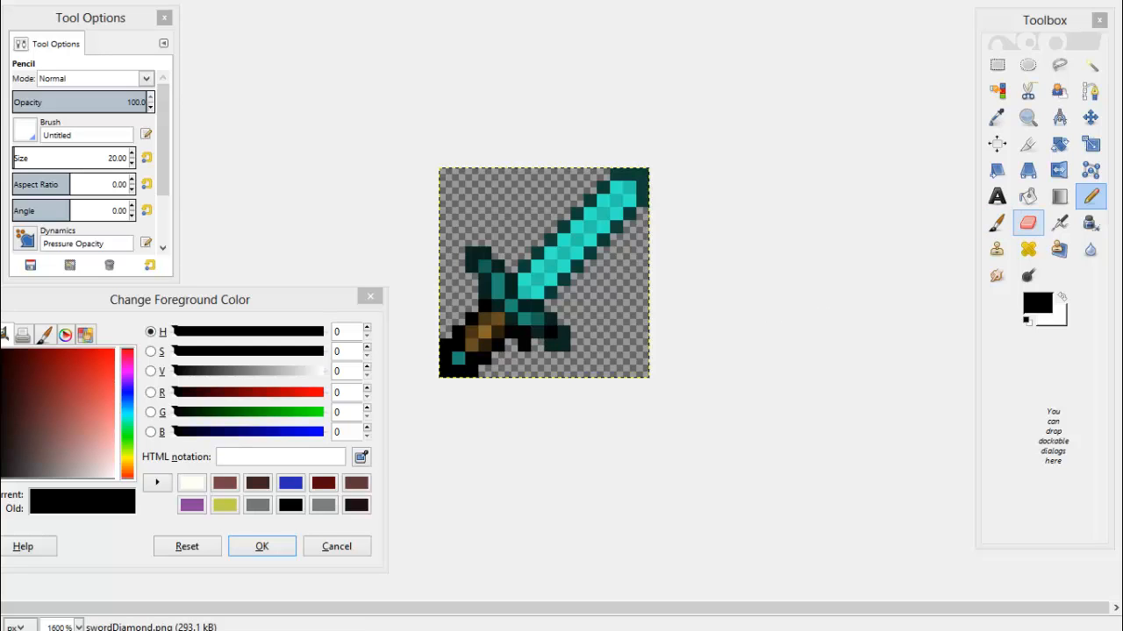
- Clear the stray black pixels below the lower crossguard arm and repaint the arm's underside black with the Pencil
click(1028, 223)
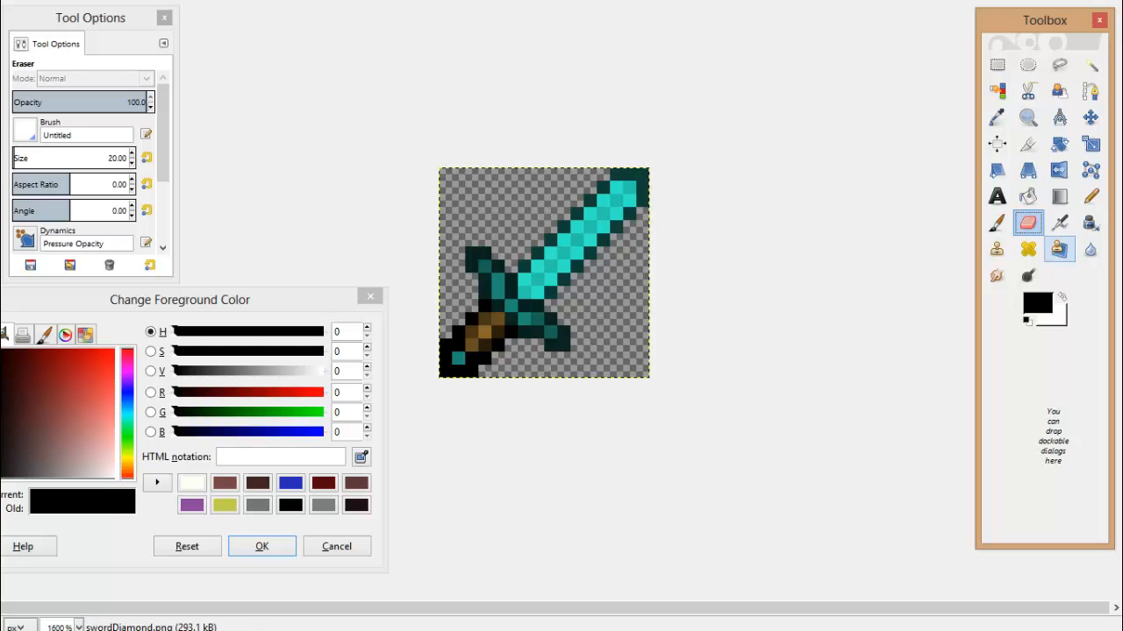
click(1092, 196)
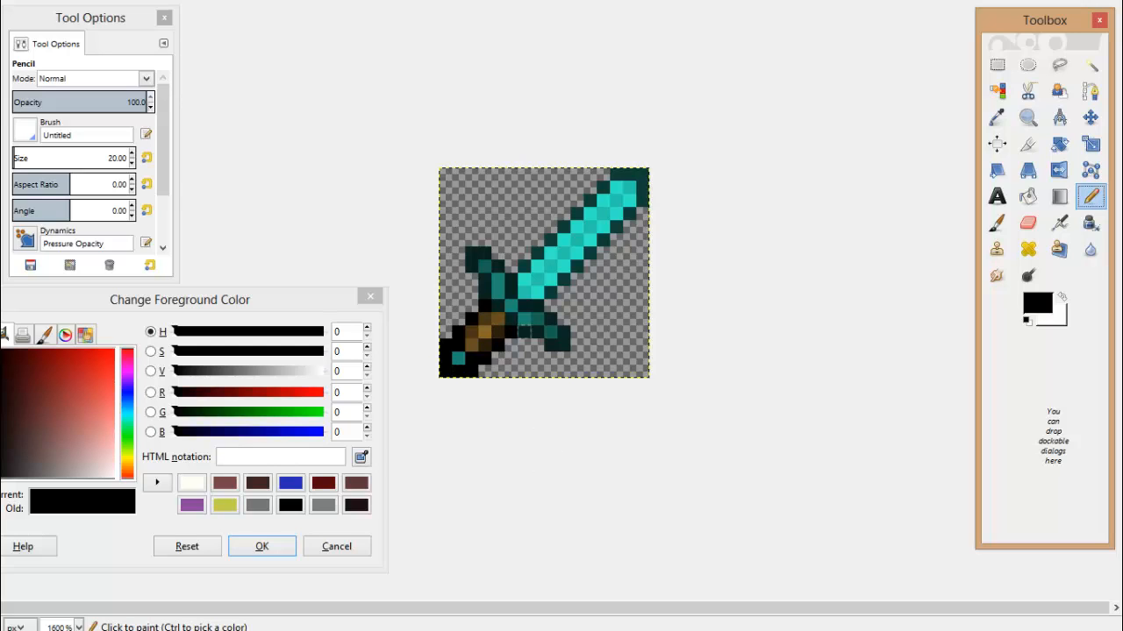
click(524, 331)
click(538, 332)
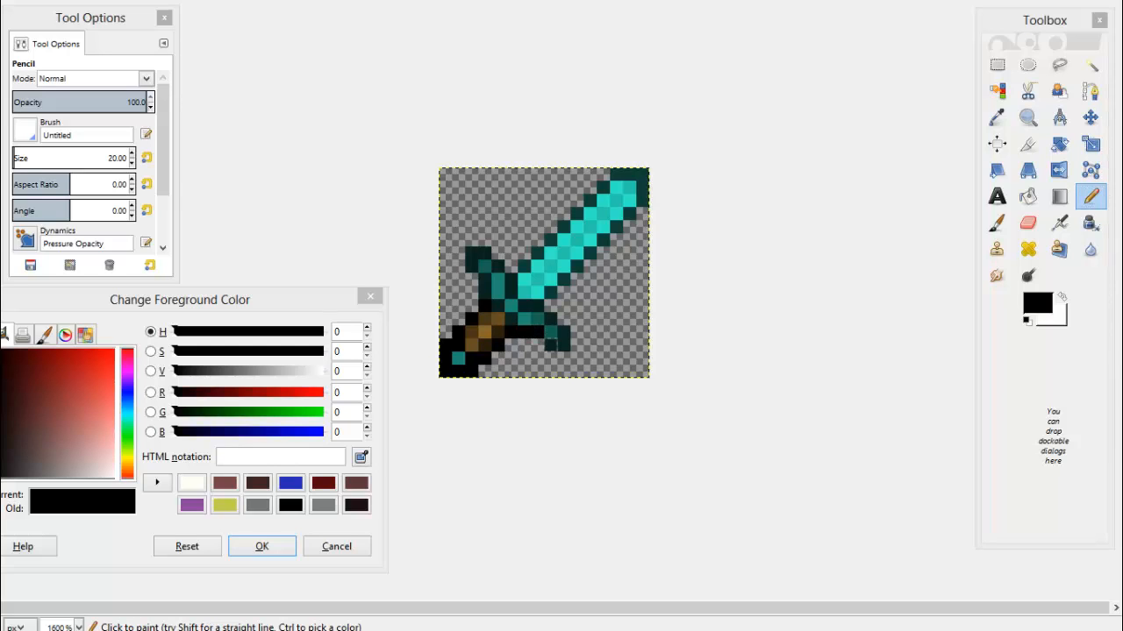
drag(564, 345, 564, 358)
click(551, 345)
click(564, 333)
key(ctrl+z)
key(ctrl+z)
key(ctrl+z)
- Outline the end and upper side of the sword's lower crossguard arm with black pixels
click(550, 345)
click(564, 345)
click(564, 331)
click(551, 318)
click(538, 305)
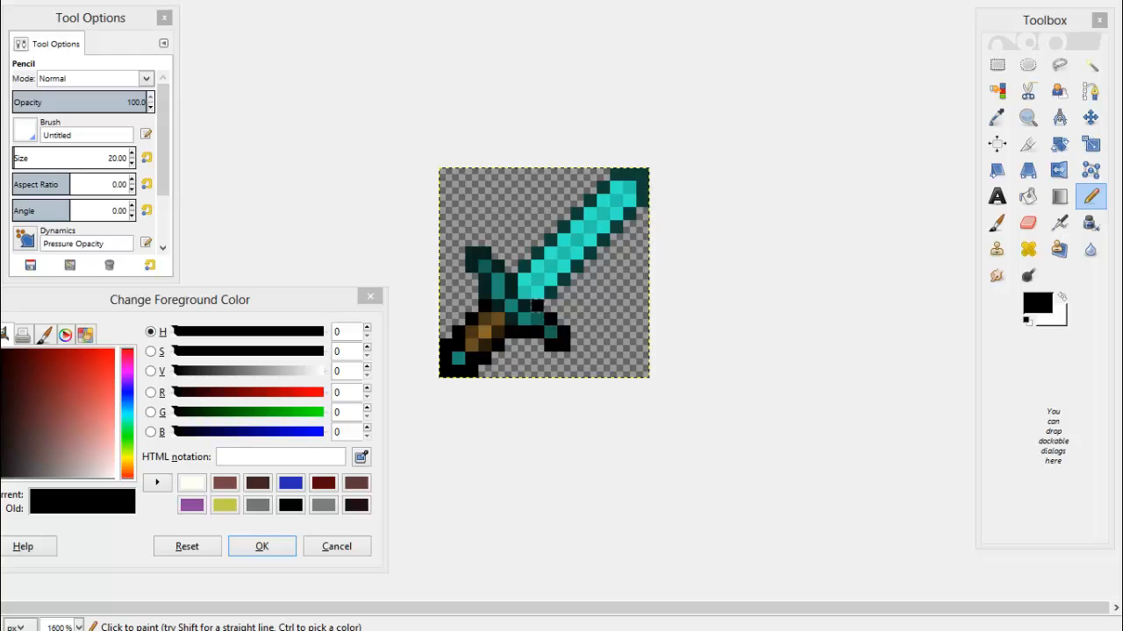
- Paint black pixels around the crossguard's centre, along the base of the blade and above the handle
click(524, 305)
click(511, 292)
click(511, 279)
click(511, 318)
click(498, 305)
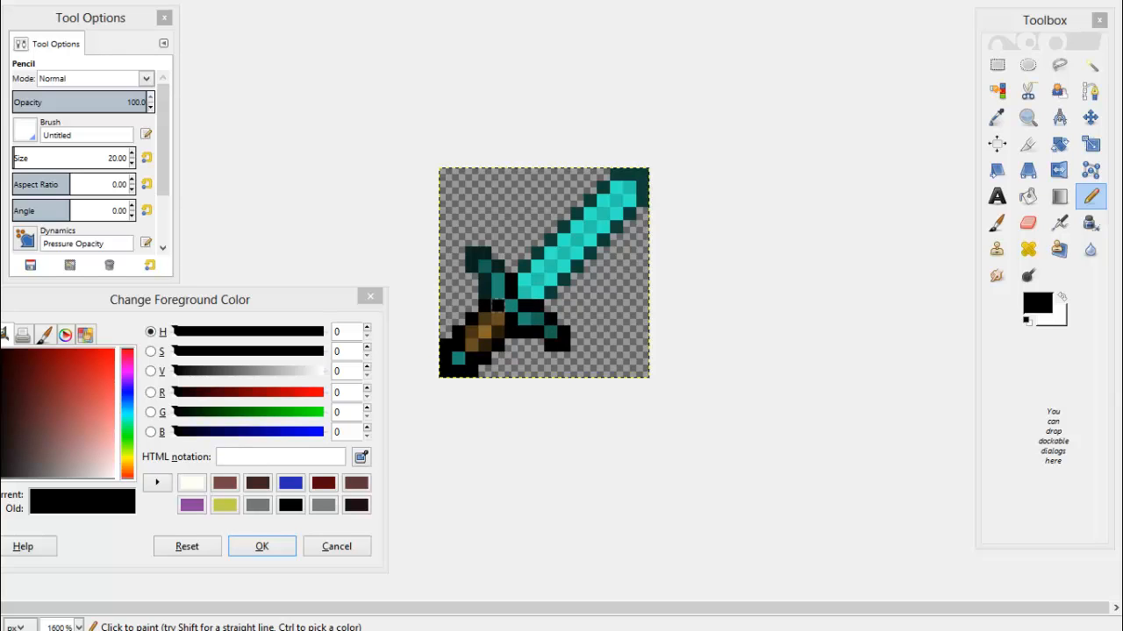
- Outline the outer side, end and inner side of the upper crossguard arm in black
click(485, 292)
click(485, 305)
click(472, 266)
click(472, 253)
click(485, 253)
click(498, 266)
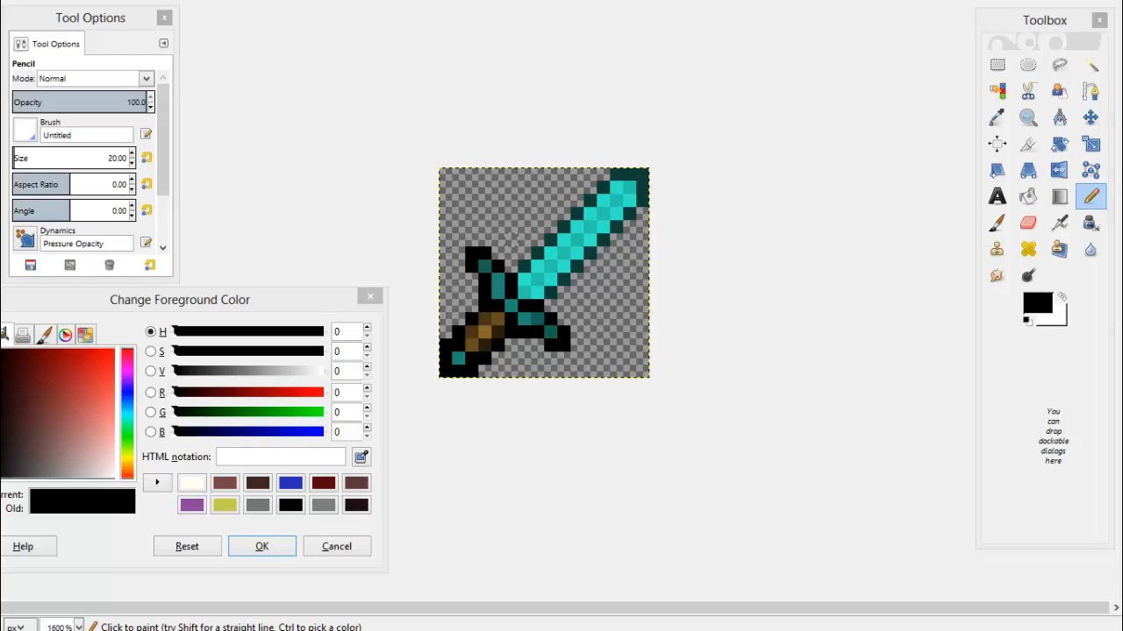
- Add curved black hooks of single pixels from both crossguard ends toward the sides of the blade
click(498, 240)
click(511, 240)
click(524, 254)
click(577, 319)
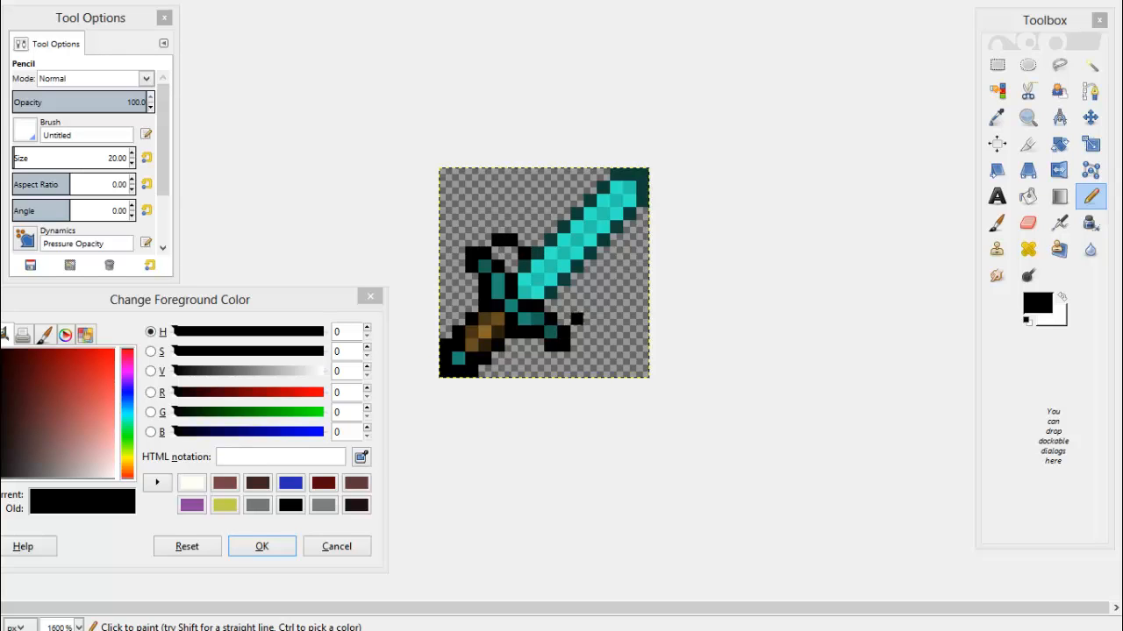
click(577, 307)
click(564, 292)
- Paint the lower edge of the blade black from the crossguard to mid-blade, bringing the hidden color chooser and tool windows back
key(Tab)
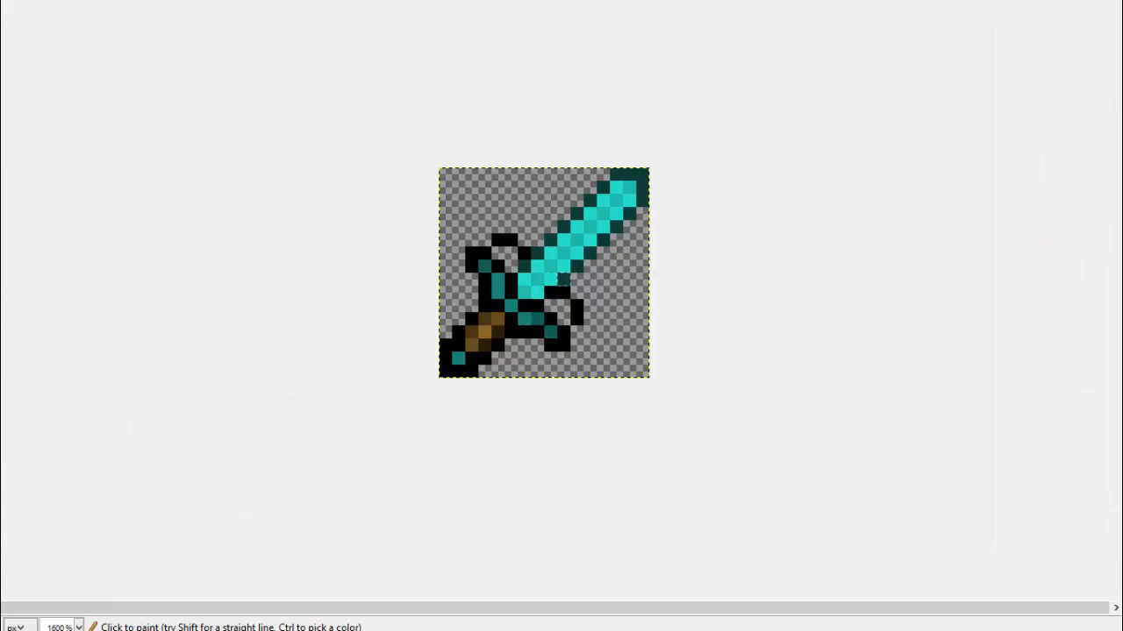
click(576, 266)
click(589, 253)
mouse_move(246, 630)
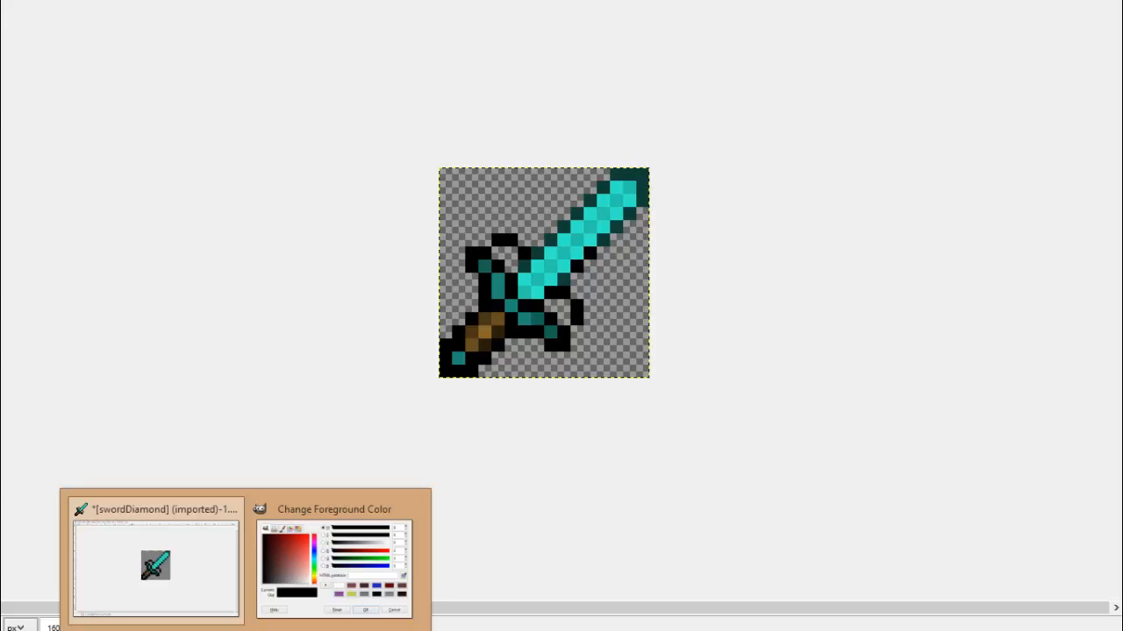
click(333, 566)
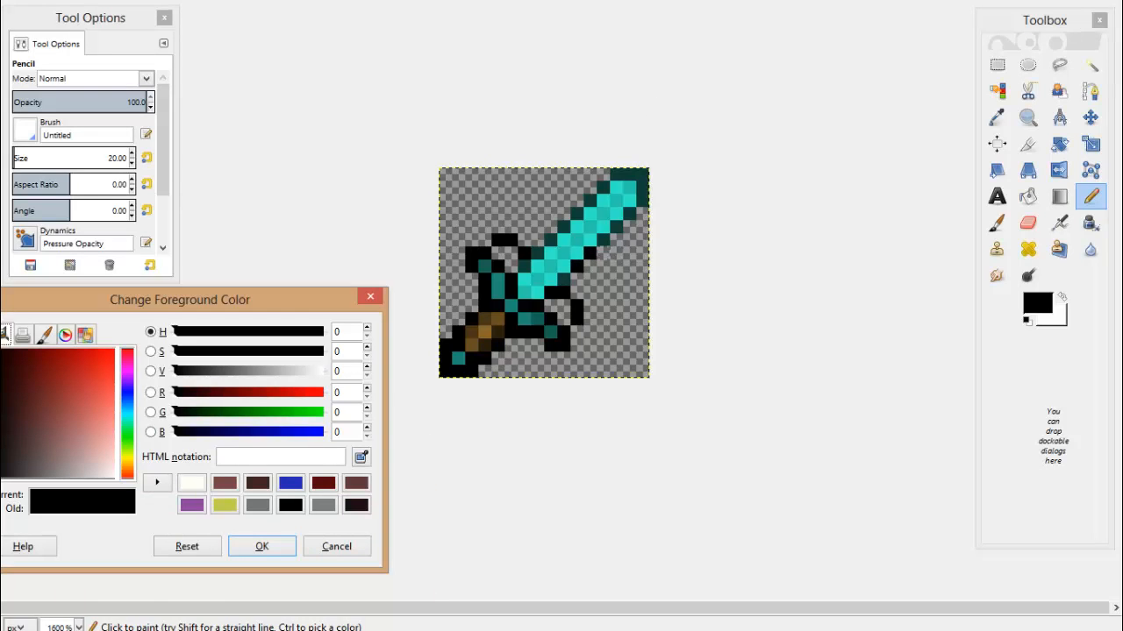
click(563, 280)
click(603, 238)
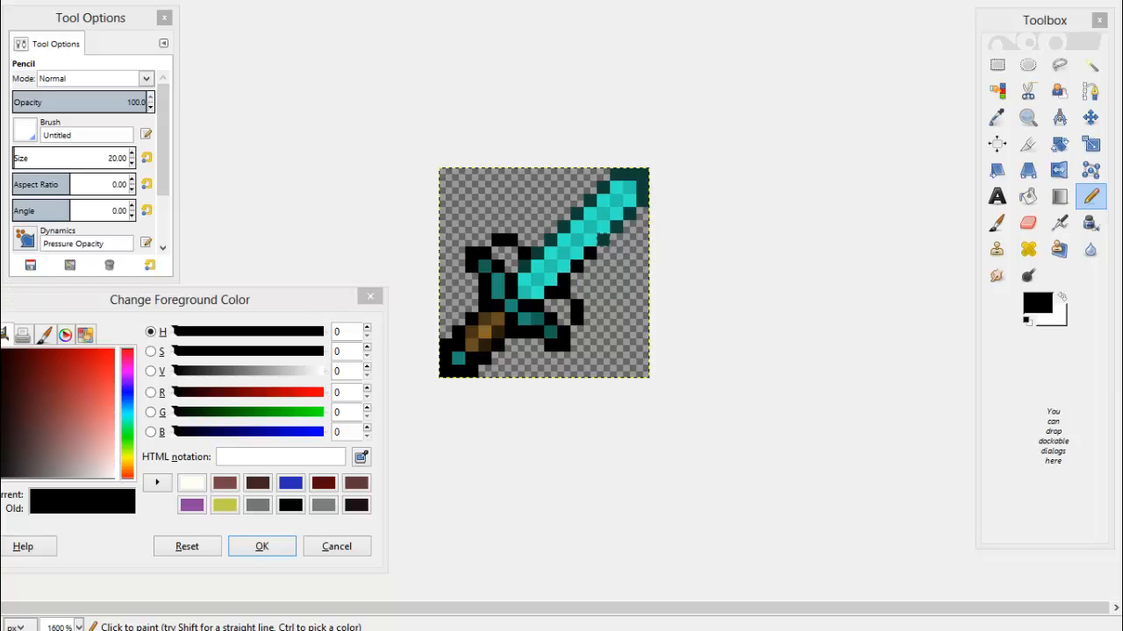
- Continue the black outline along the outer half of the blade's lower edge and up the side of its tip
click(603, 238)
click(616, 226)
click(629, 213)
click(642, 200)
click(642, 187)
click(642, 173)
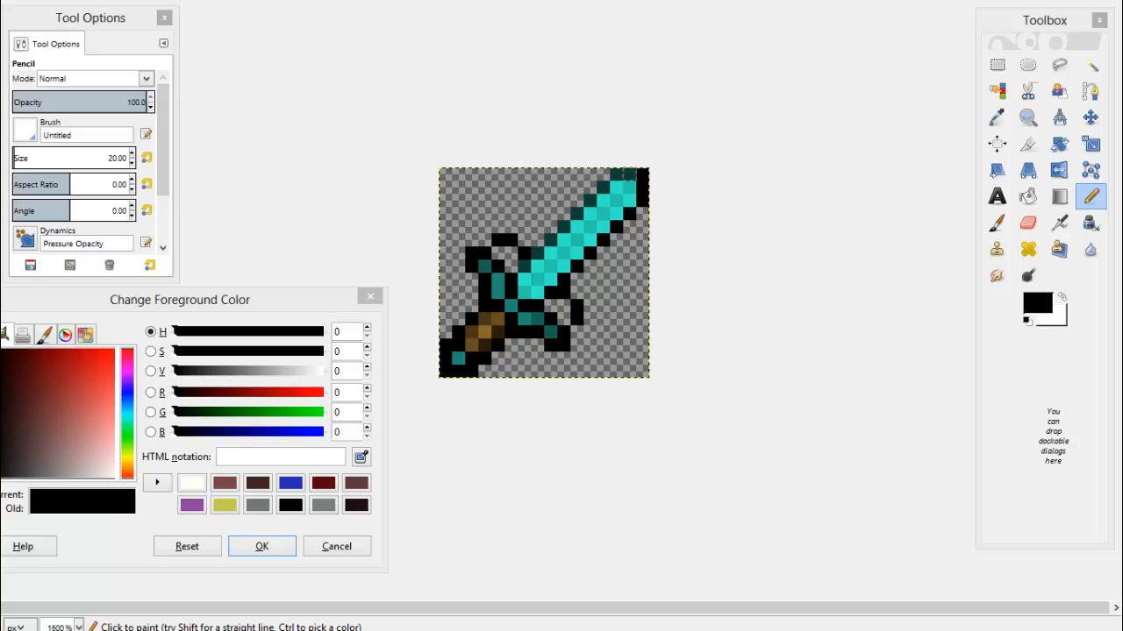
- Outline the top of the blade's tip and its whole upper edge in black, down to the crossguard
click(629, 174)
click(616, 174)
click(603, 187)
click(590, 200)
click(576, 213)
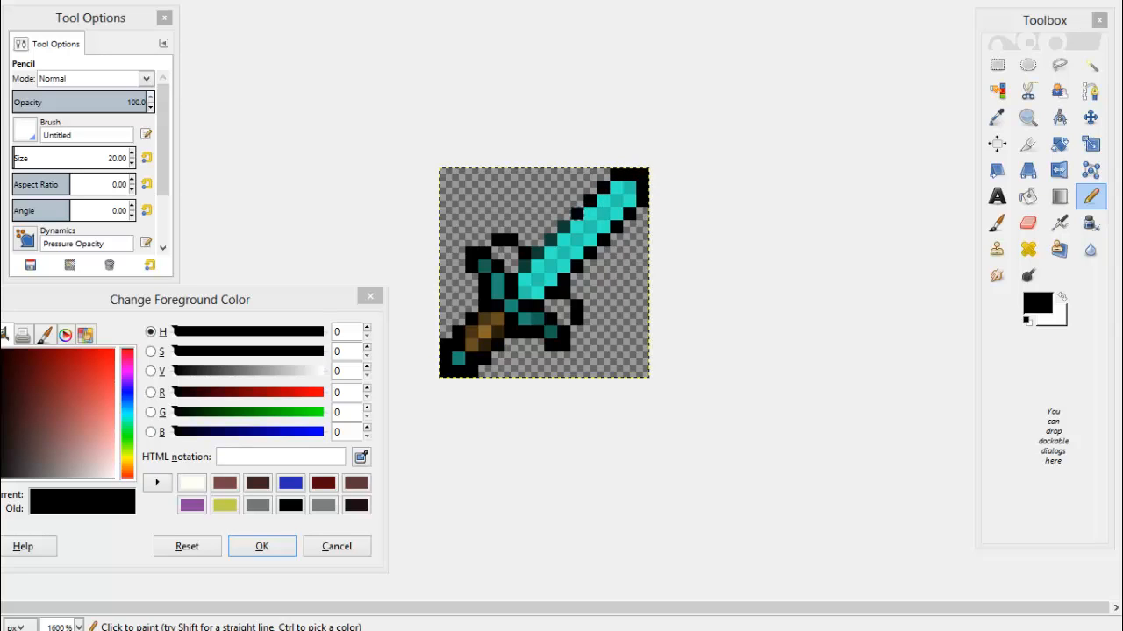
click(563, 226)
click(549, 240)
click(537, 253)
click(524, 266)
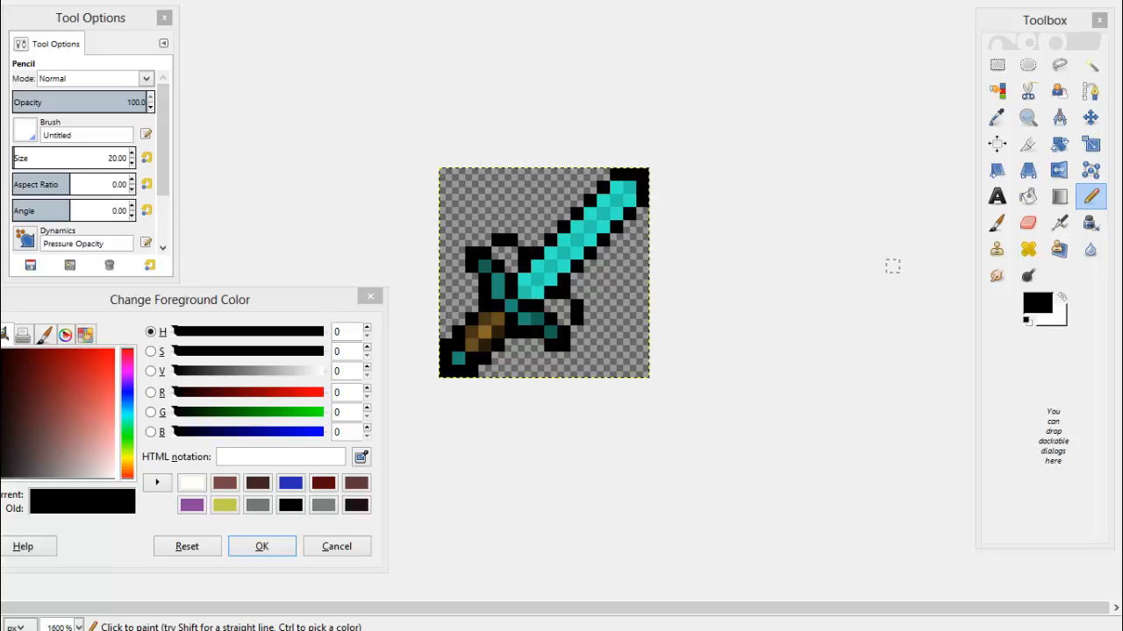
- Add black spike pixels to the outline on both sides of the outer blade and erase the surplus one
click(1028, 222)
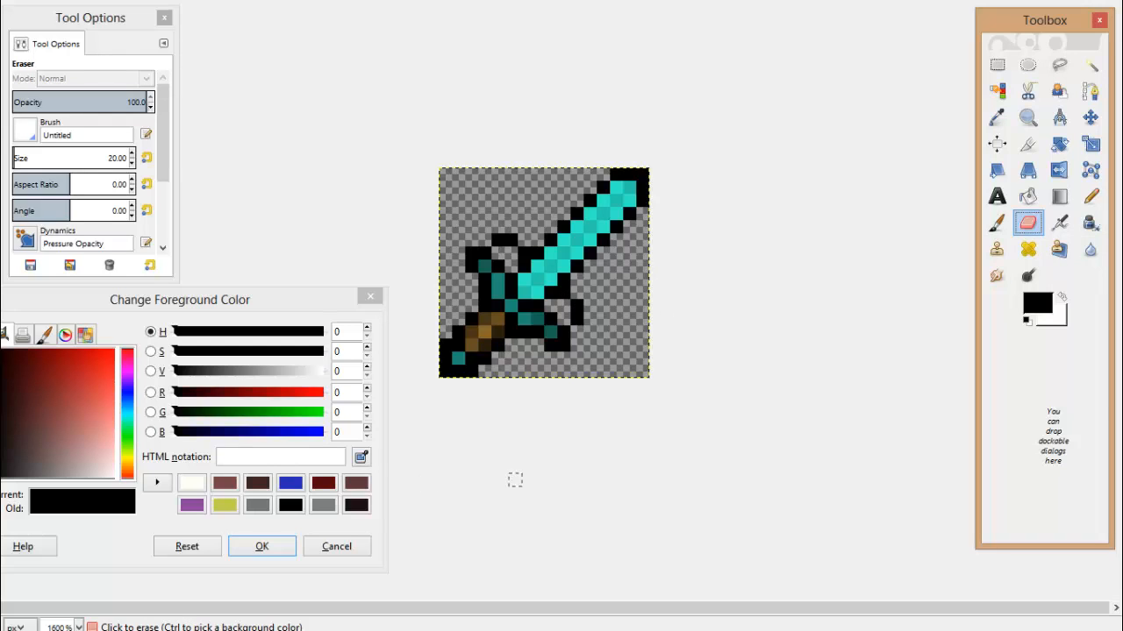
click(1090, 197)
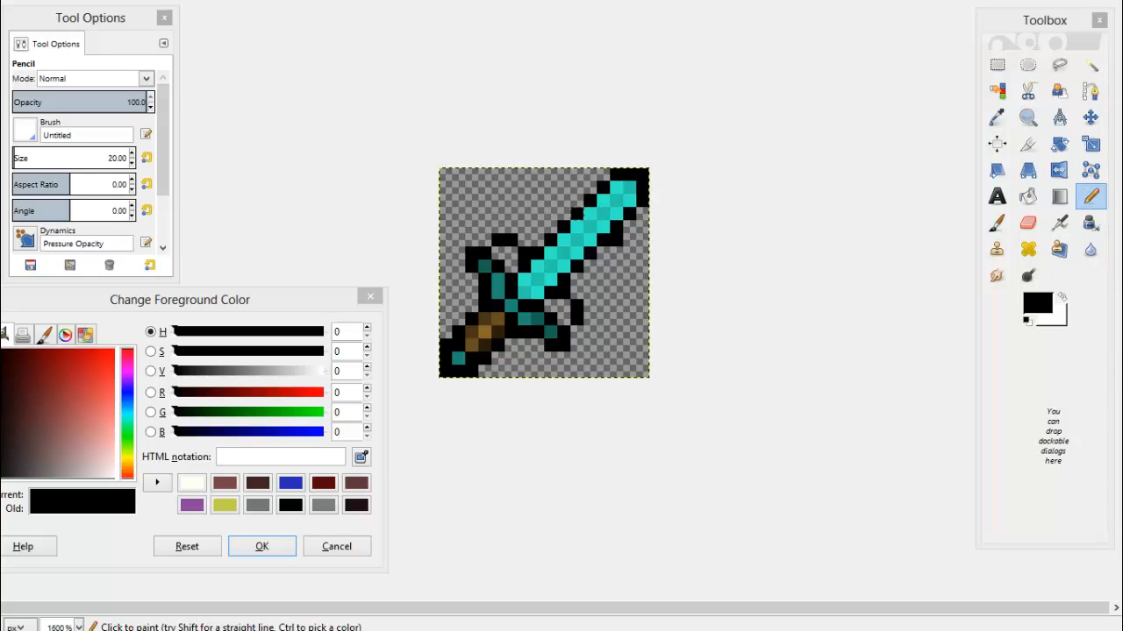
click(562, 200)
click(577, 200)
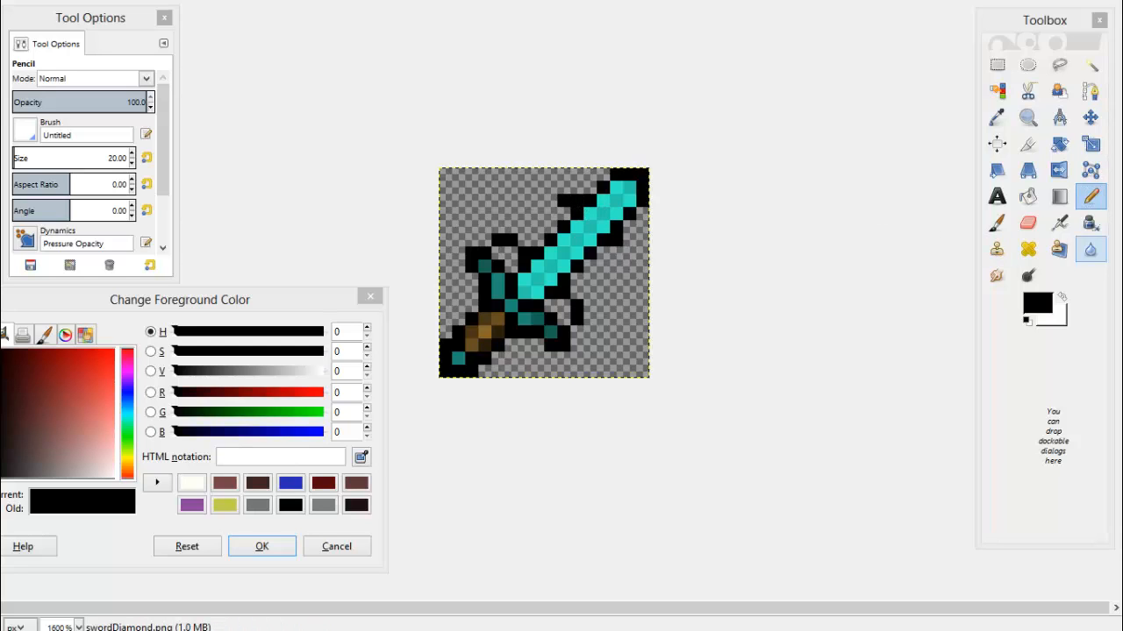
click(1028, 223)
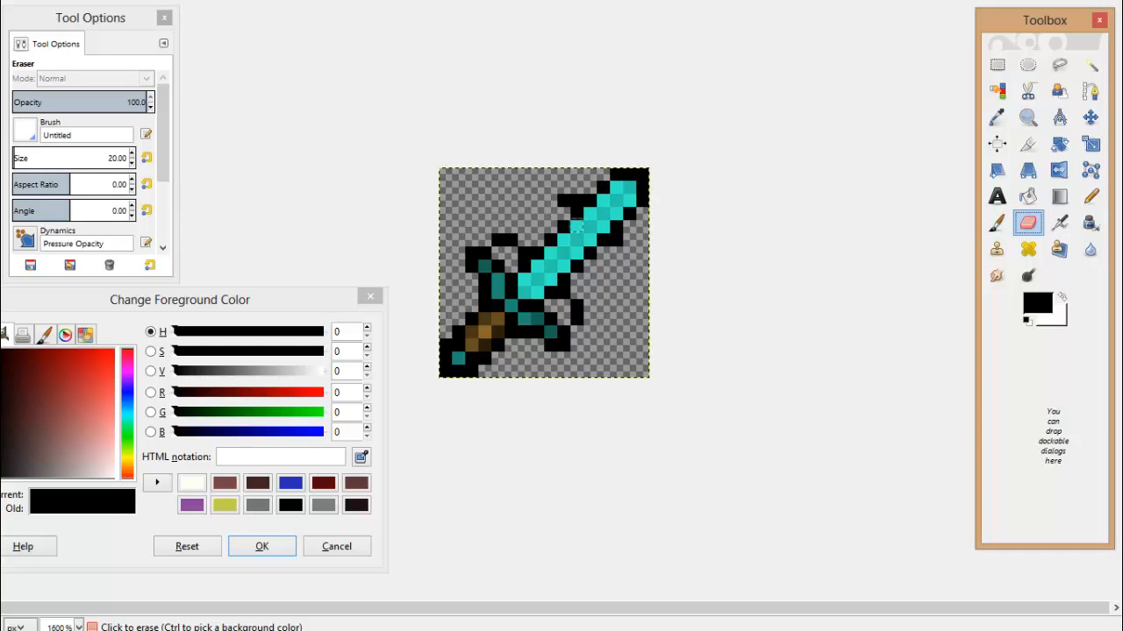
click(564, 199)
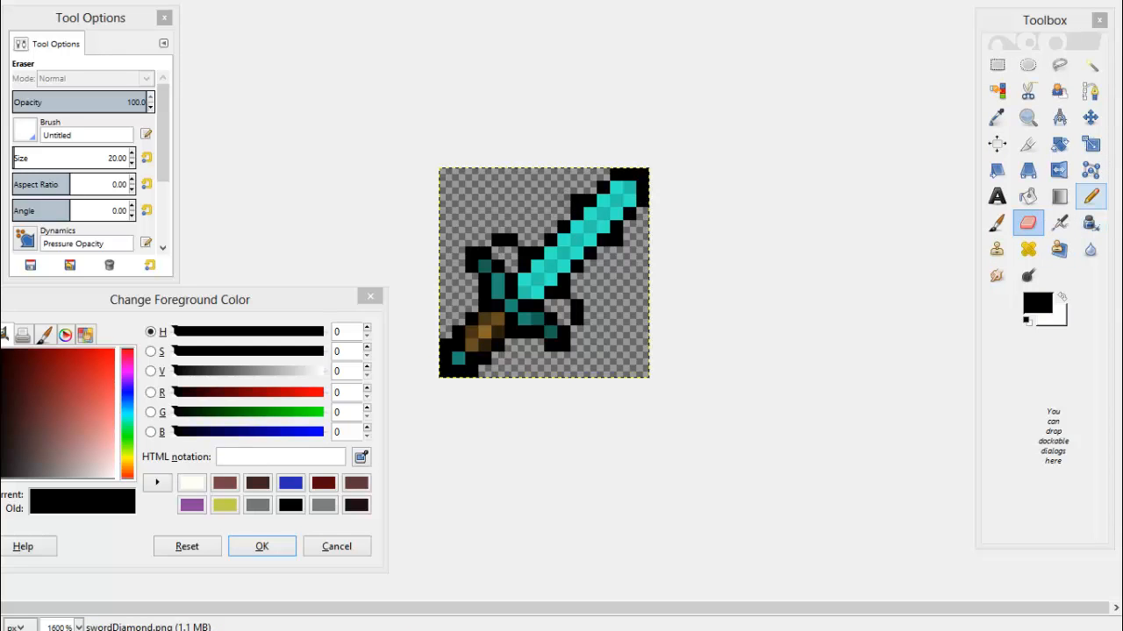
- Draw a short horizontal black line in the empty area above the crossguard and try erasing it with the Eraser
click(1091, 196)
click(524, 200)
shift+click(497, 200)
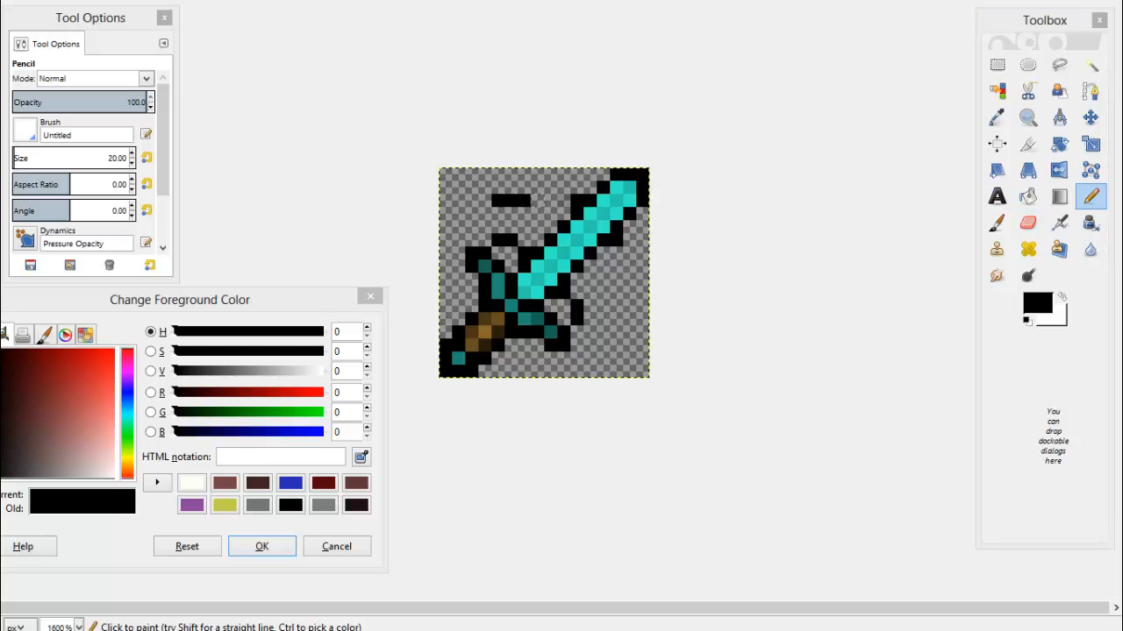
click(1028, 223)
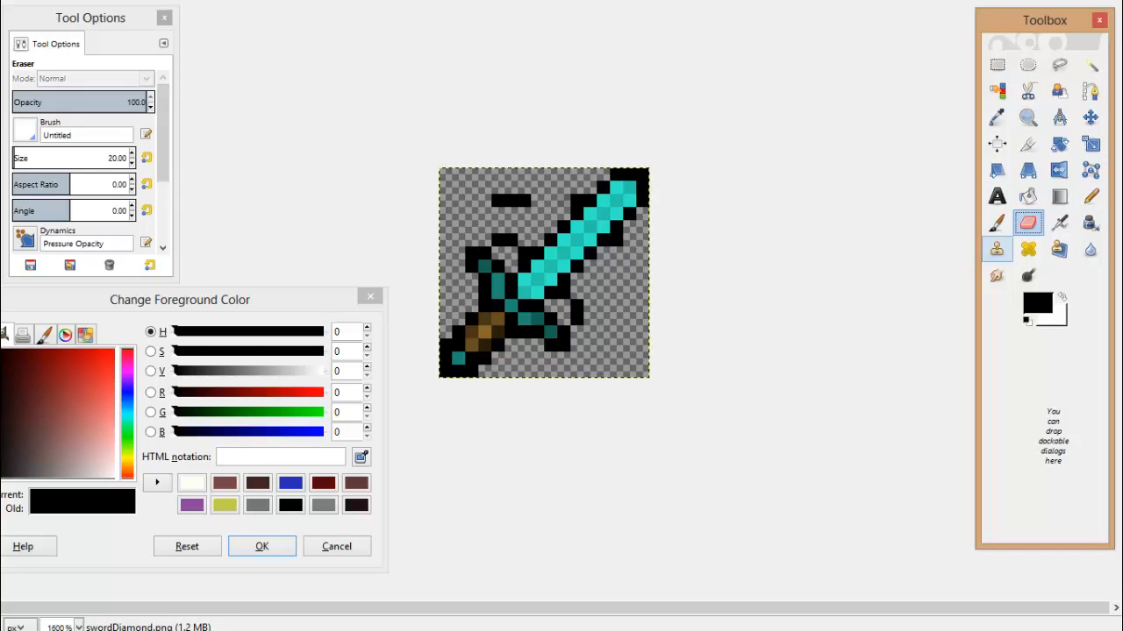
mouse_move(527, 200)
mouse_down()
mouse_move(499, 201)
mouse_move(530, 201)
mouse_move(501, 201)
mouse_move(522, 209)
mouse_move(500, 180)
mouse_up()
drag(495, 203, 526, 198)
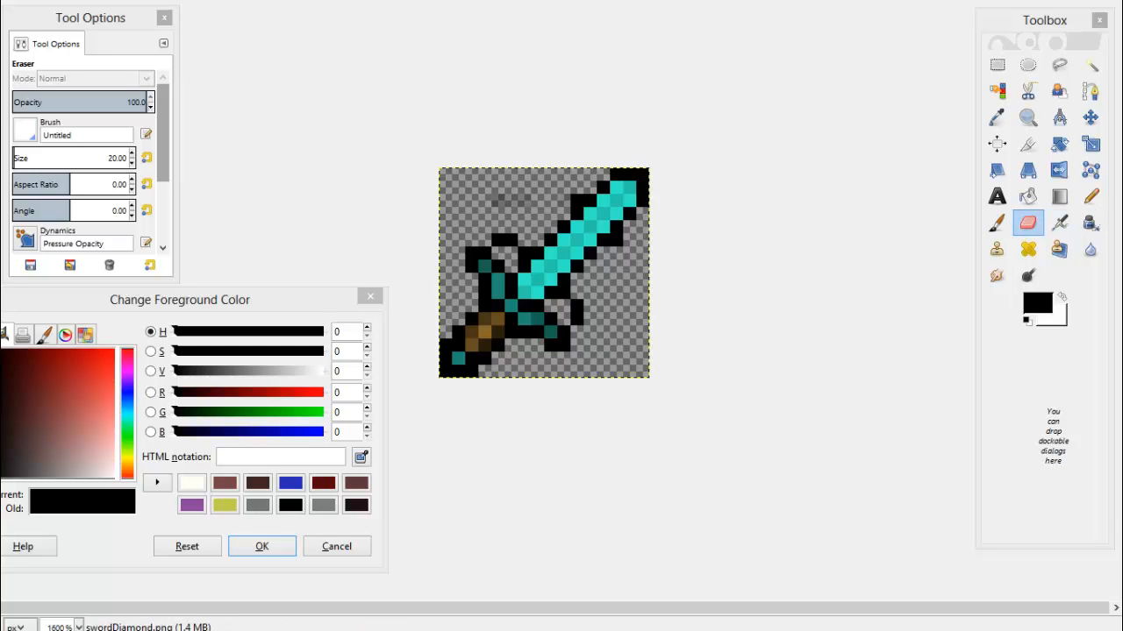
- Enable Hard edge for the Eraser and test it on a new black pixel, clearing the faint remnants above the crossguard
scroll(87, 158, down, 3)
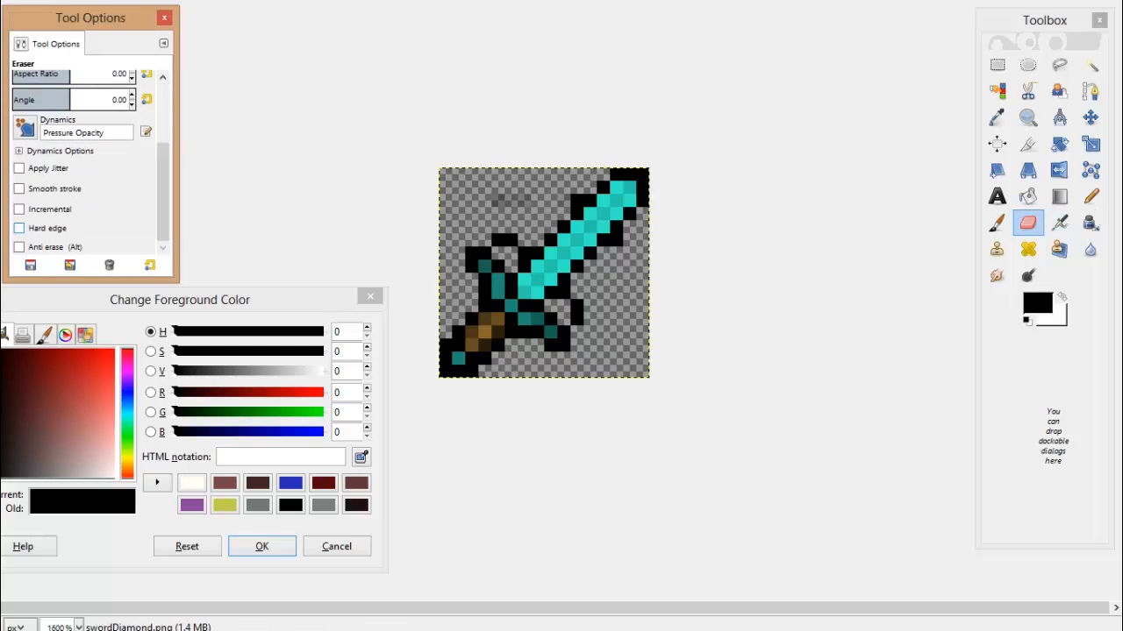
click(47, 228)
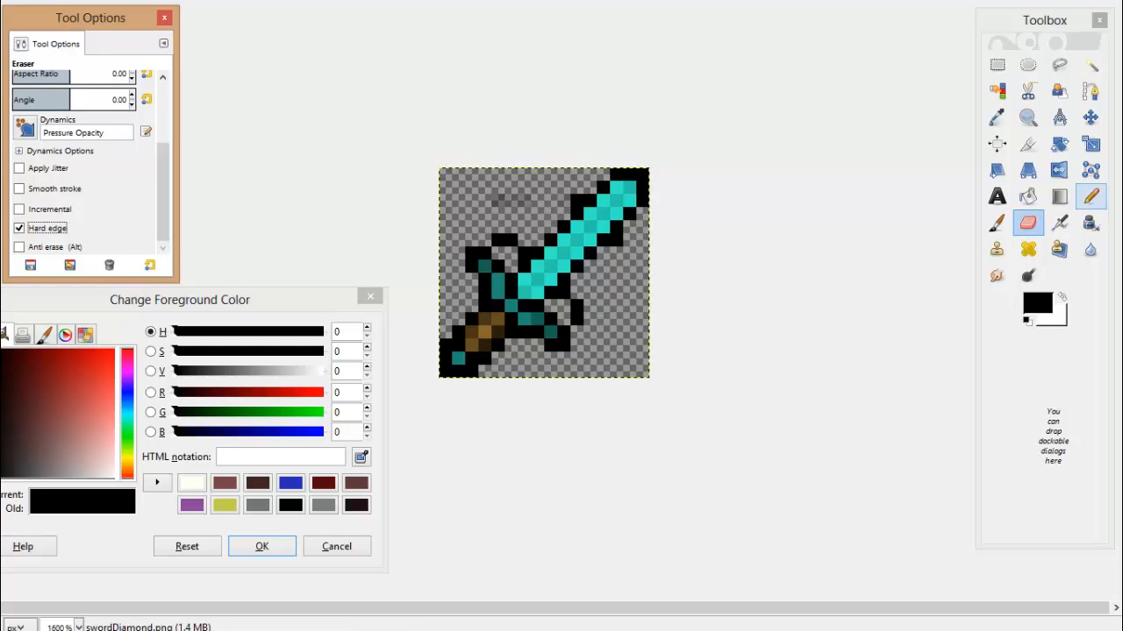
click(1092, 197)
click(511, 187)
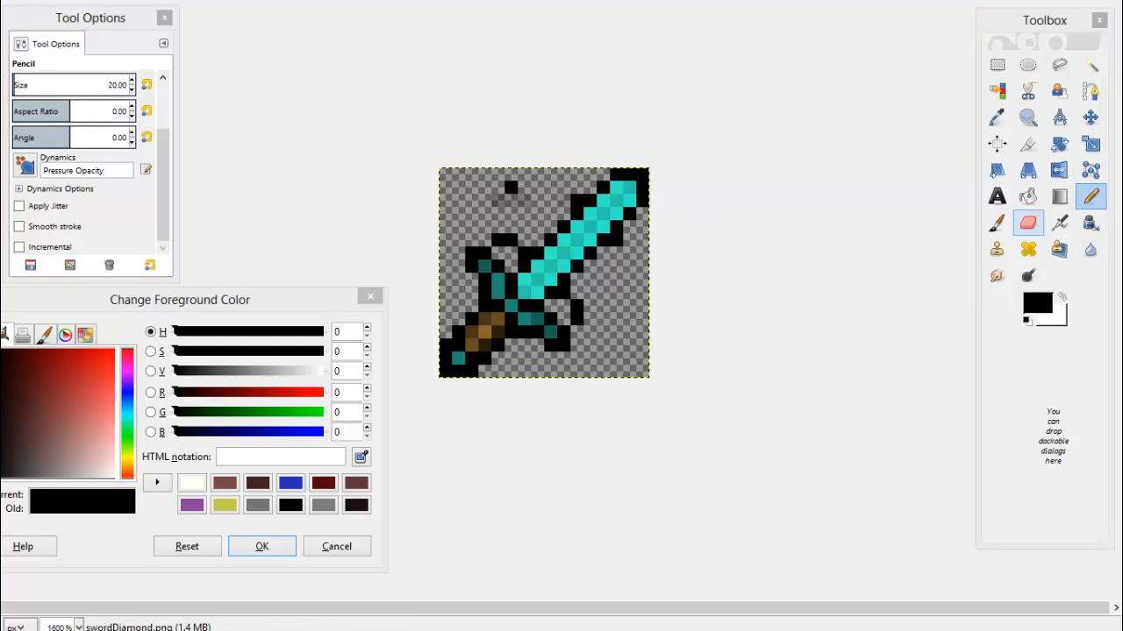
click(1028, 223)
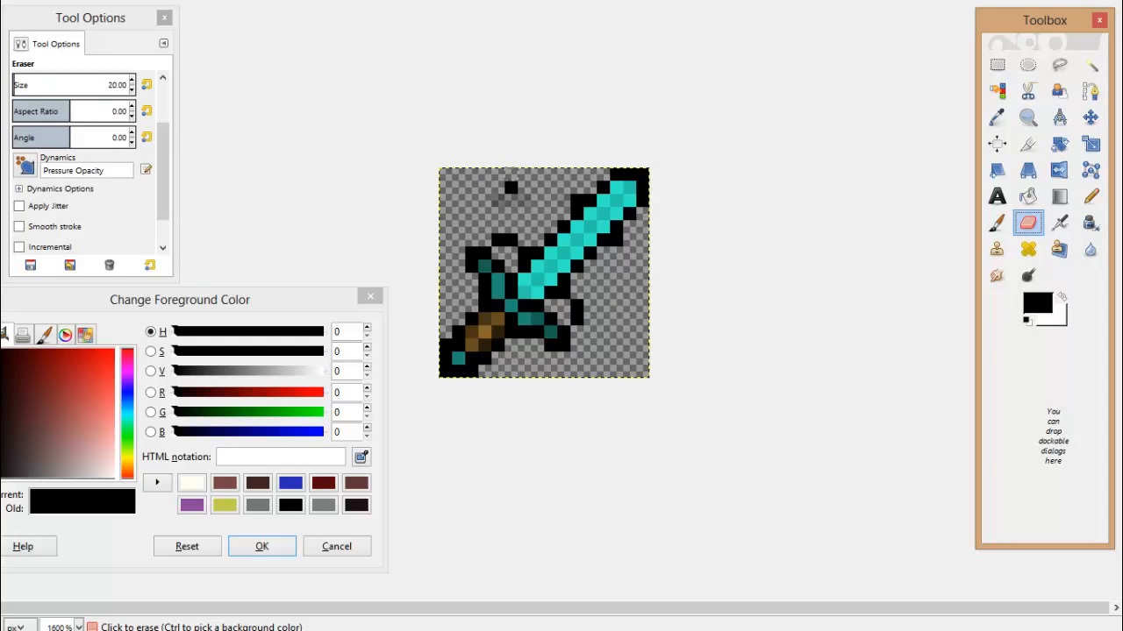
click(510, 187)
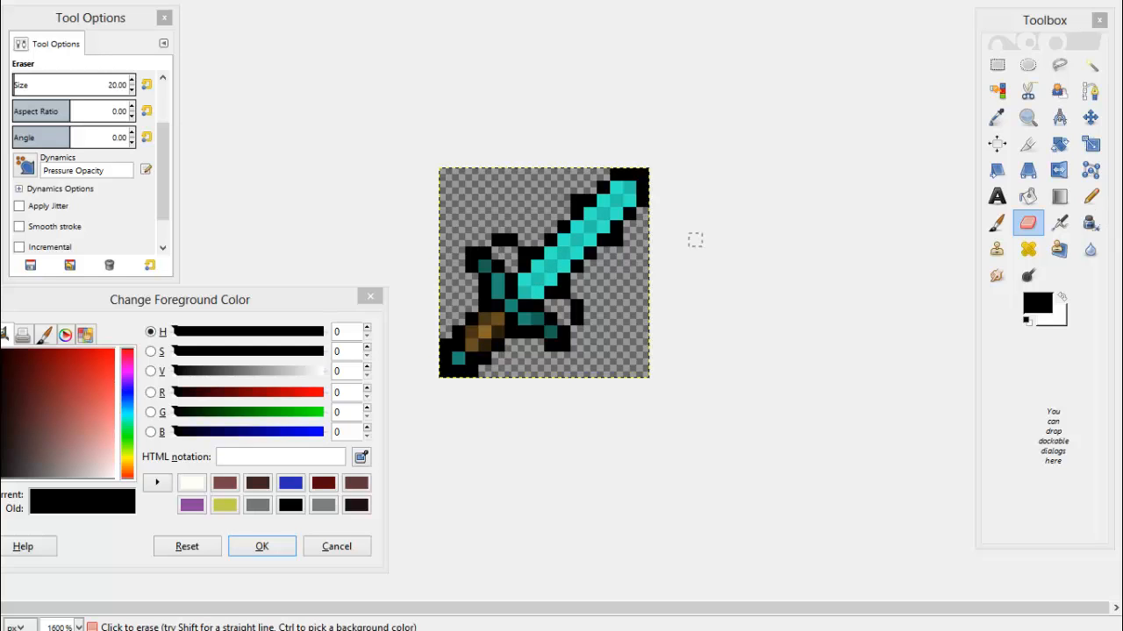
- Sample the blade's bright turquoise as the Pencil's foreground color and darken it to teal 0da98e
click(1090, 196)
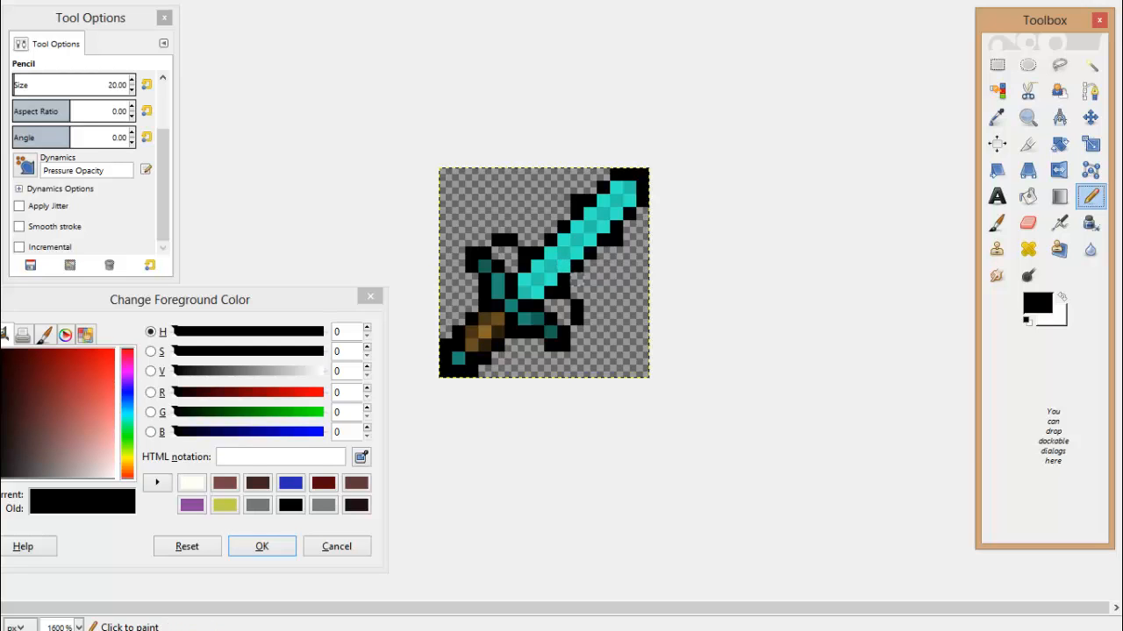
ctrl+click(563, 266)
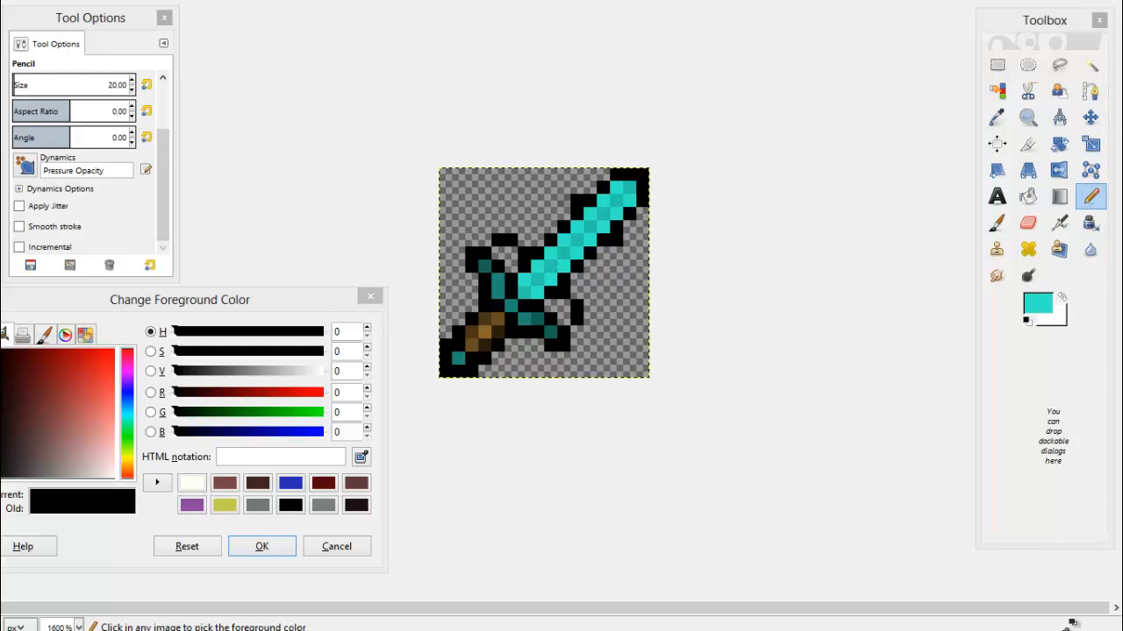
click(1038, 304)
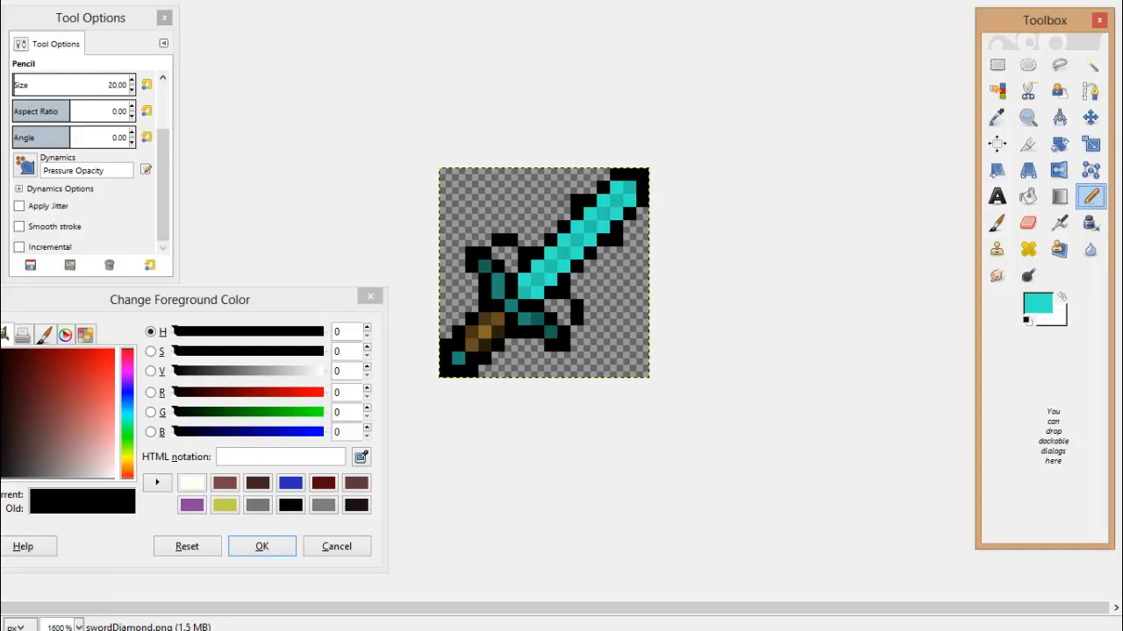
drag(105, 379, 73, 358)
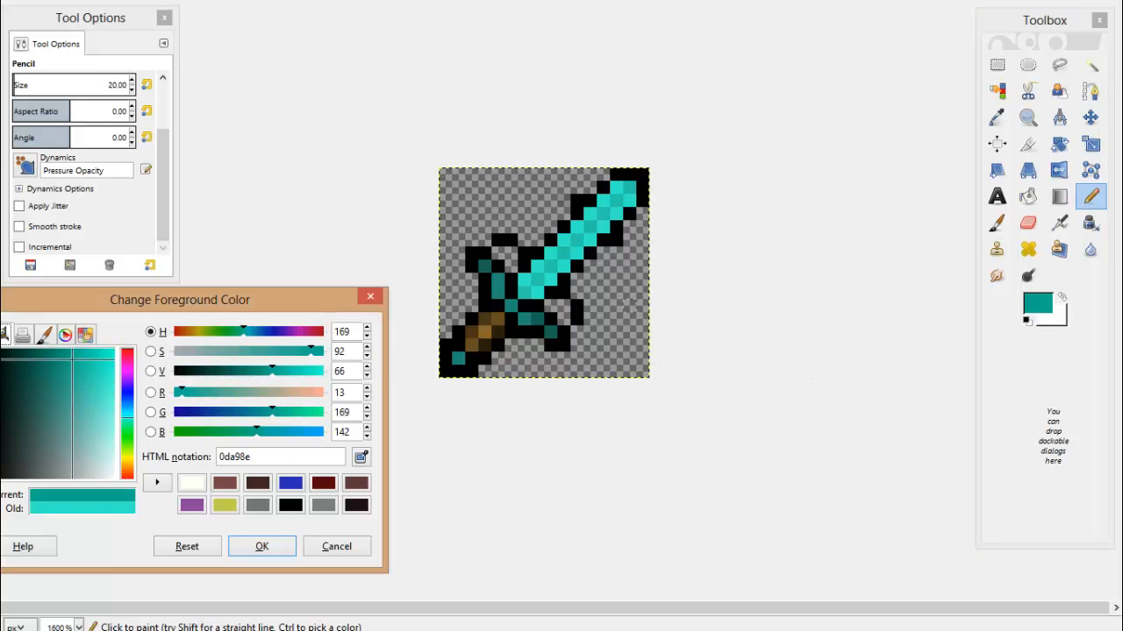
- Repaint the blade's brightest turquoise pixels with the darker teal, keeping a checkered pattern along its length
click(524, 280)
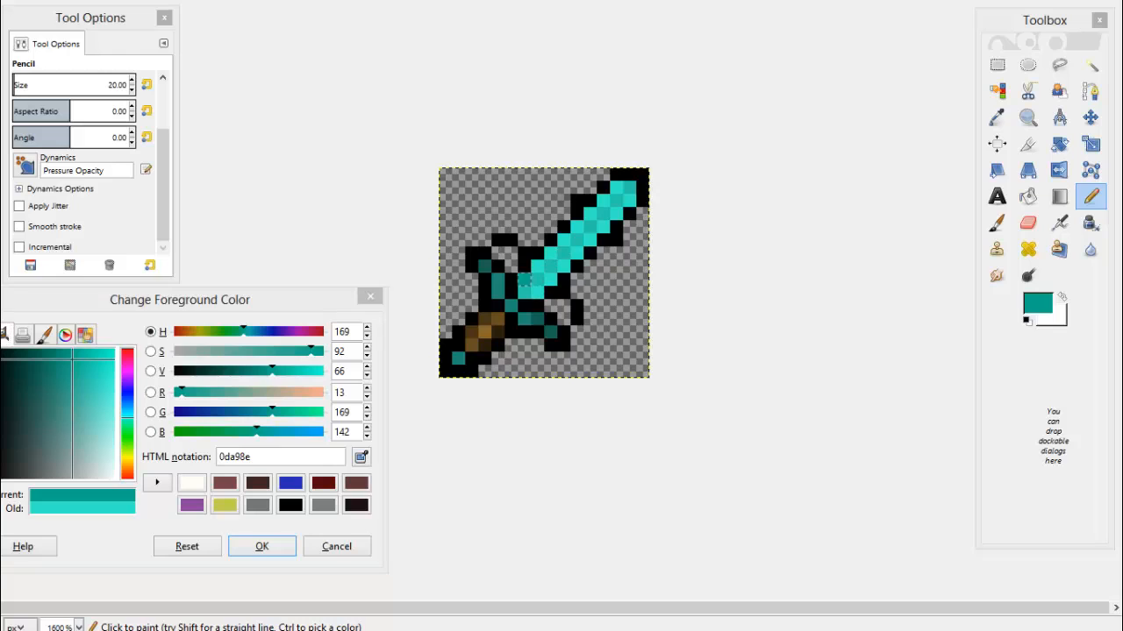
click(549, 252)
mouse_move(537, 292)
mouse_down()
mouse_move(576, 238)
mouse_move(629, 200)
mouse_move(616, 187)
mouse_move(577, 226)
mouse_up()
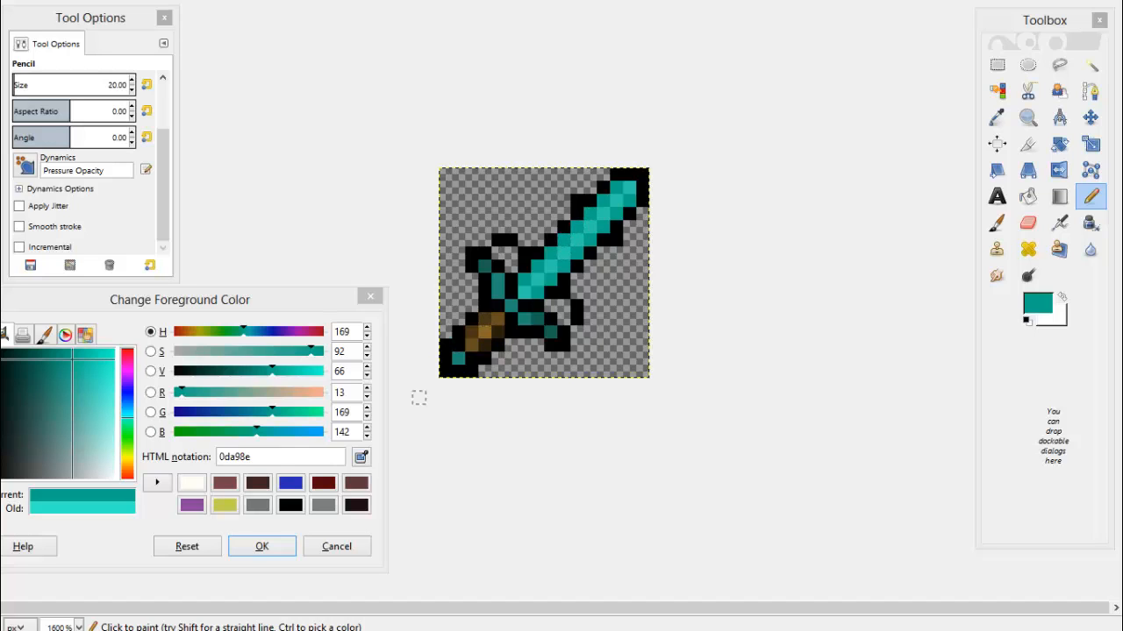
- Set the foreground color to dark red 570a0a and paint the pixel at the crossguard's centre
click(323, 483)
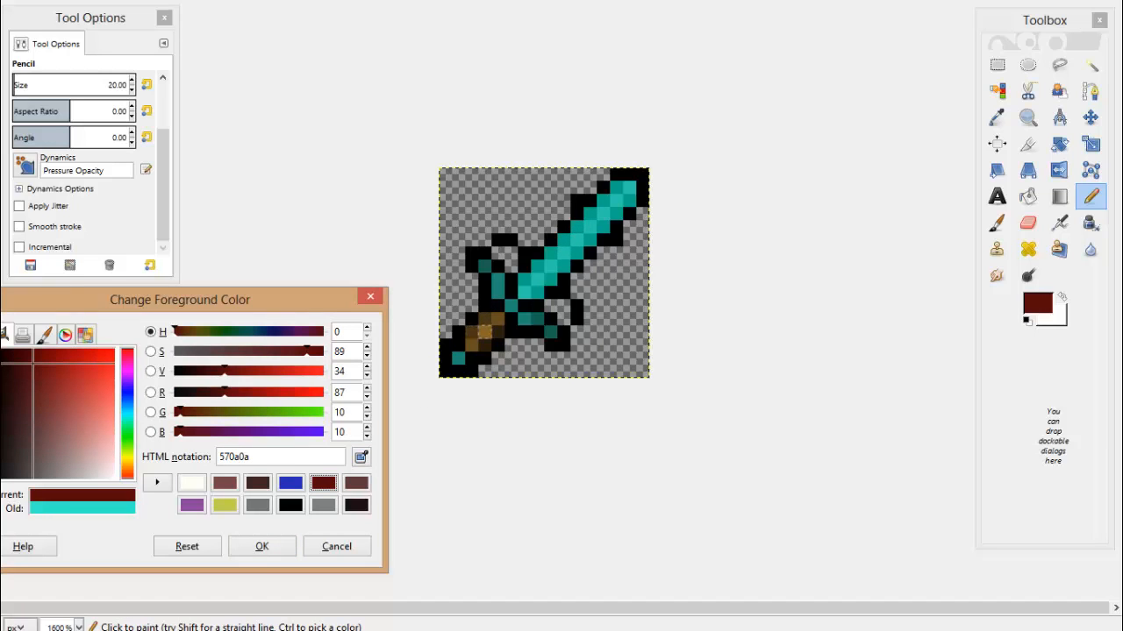
click(511, 305)
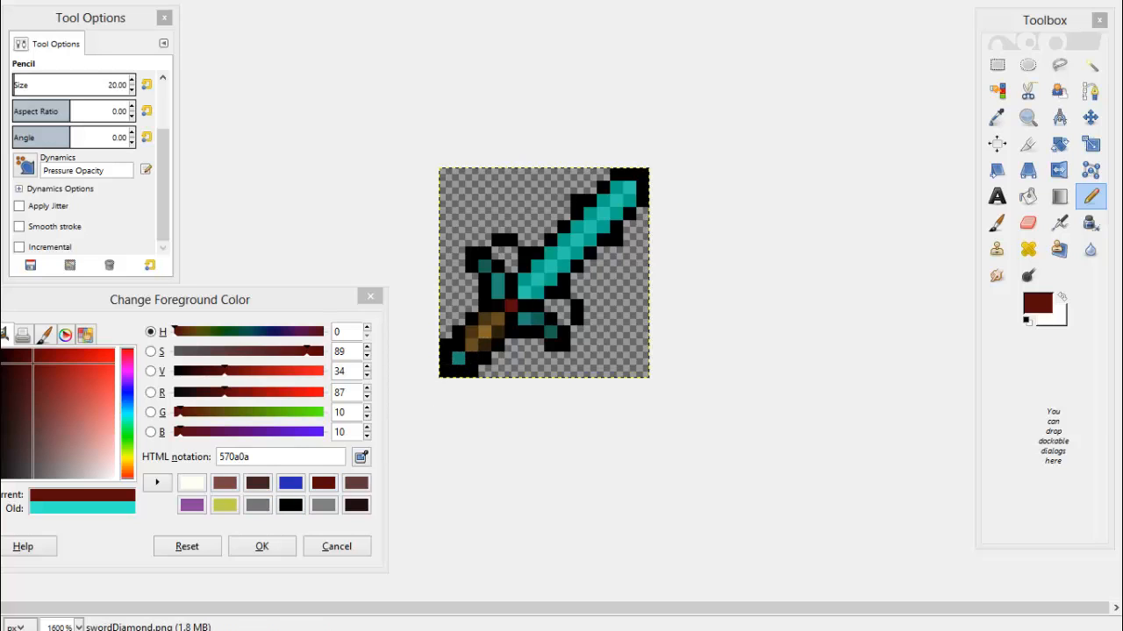
- Set the foreground color to muted red 764444 and fill the three hollow pixels on each side of the crossguard
click(225, 483)
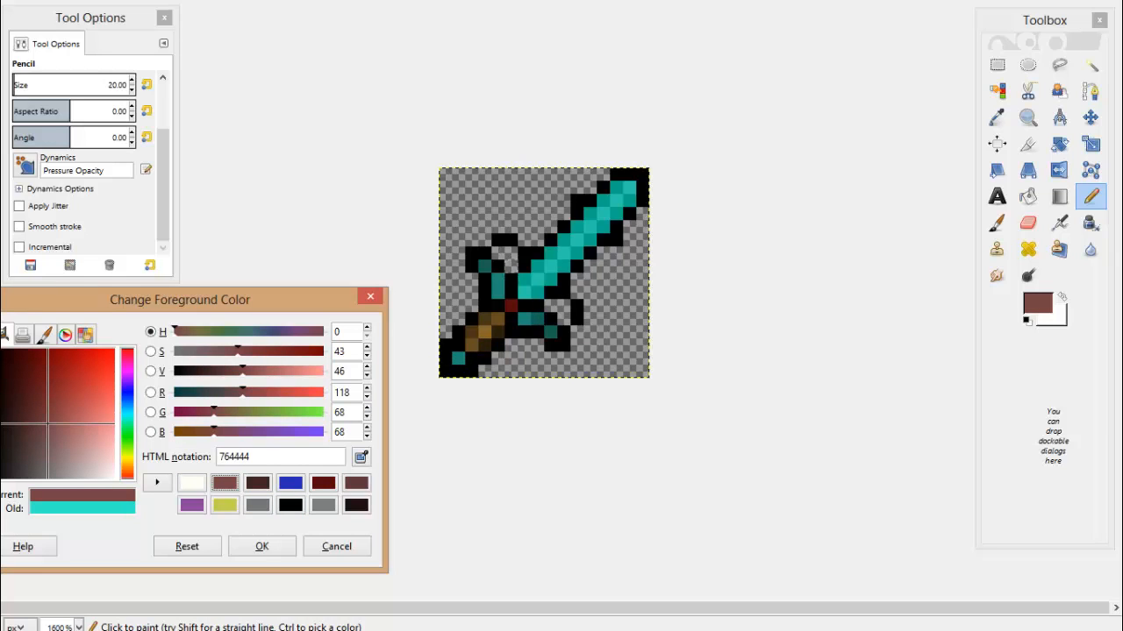
click(511, 266)
click(511, 254)
click(498, 254)
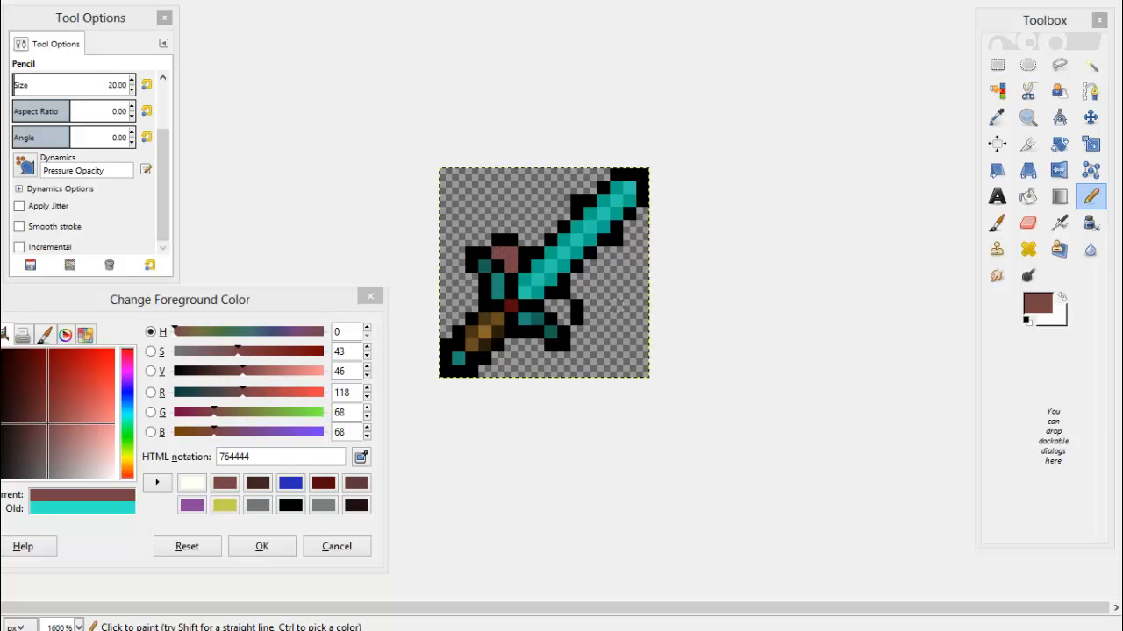
click(550, 306)
click(563, 305)
click(564, 318)
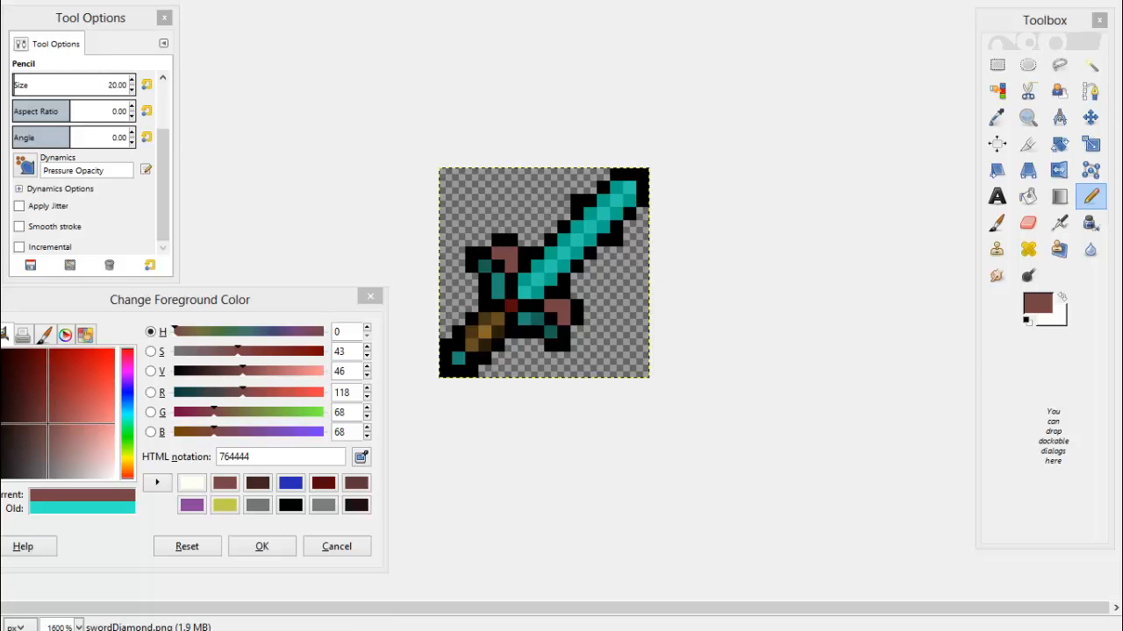
- Set the foreground color to black, and close the color dialog and the tool options window
click(291, 505)
click(370, 297)
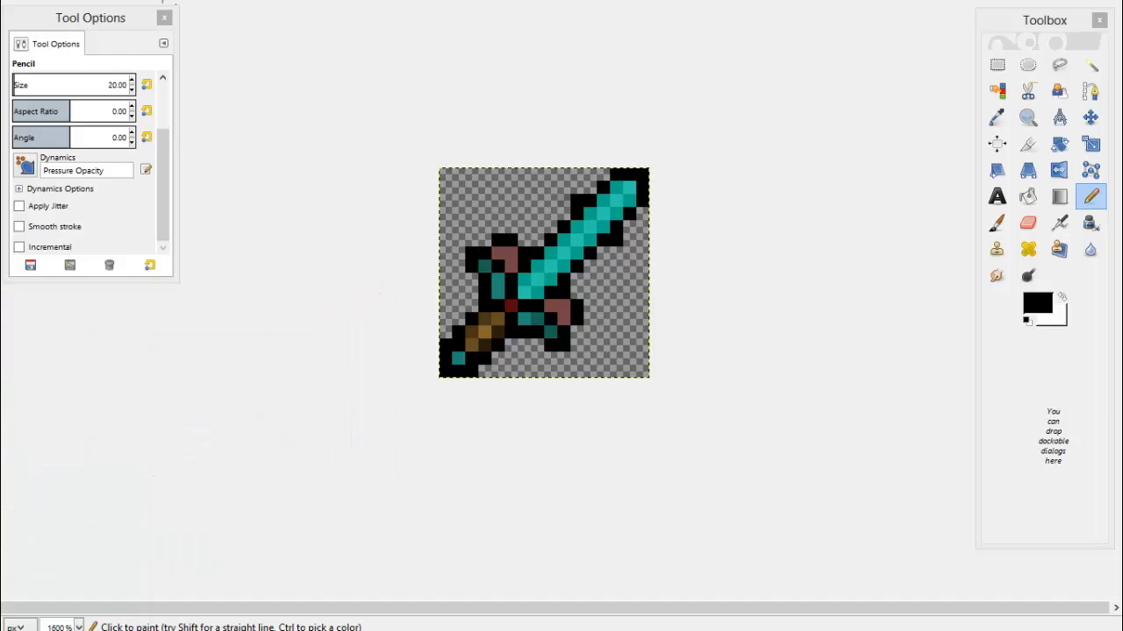
click(164, 17)
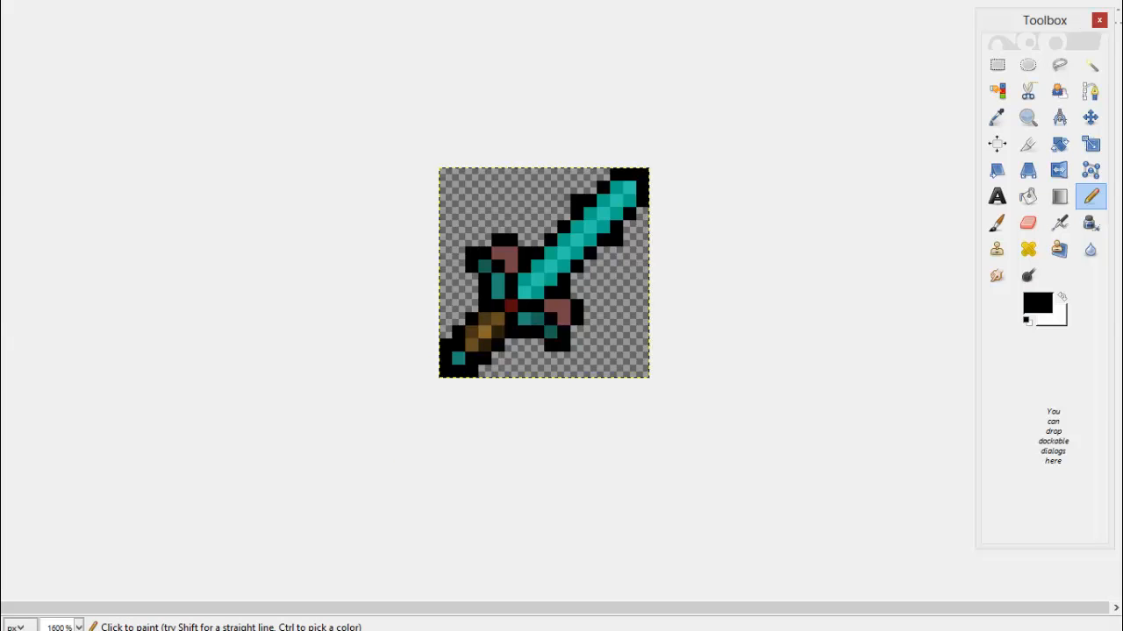
mouse_move(1060, 19)
mouse_down()
mouse_move(1092, 5)
mouse_move(1062, 19)
mouse_up()
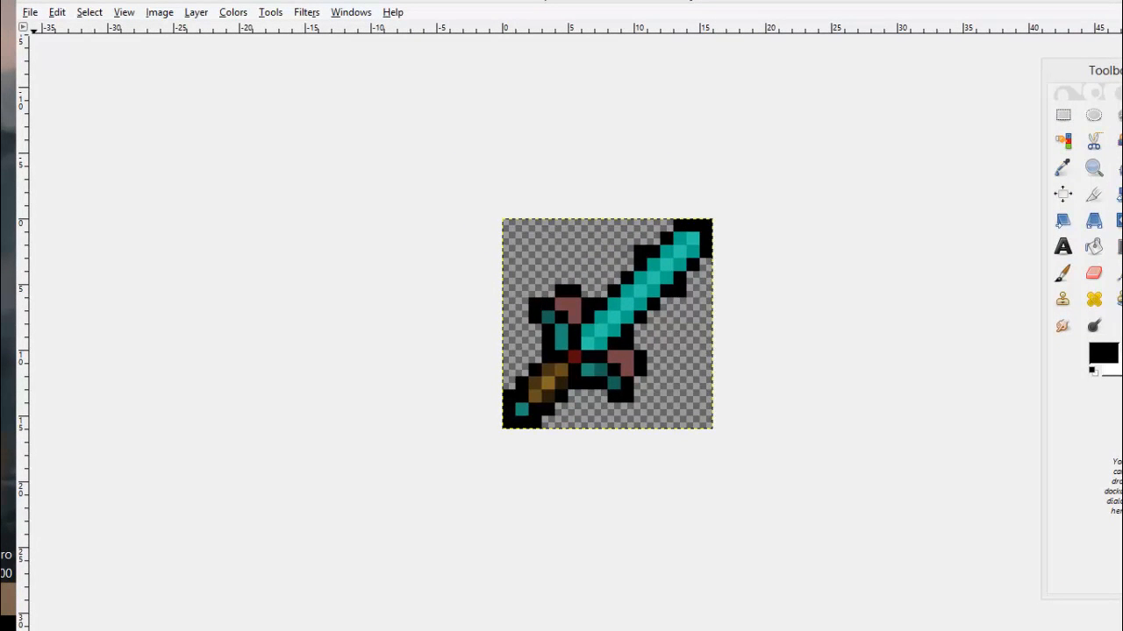
- Overwrite the original swordDiamond.png with the repainted sword texture
click(30, 13)
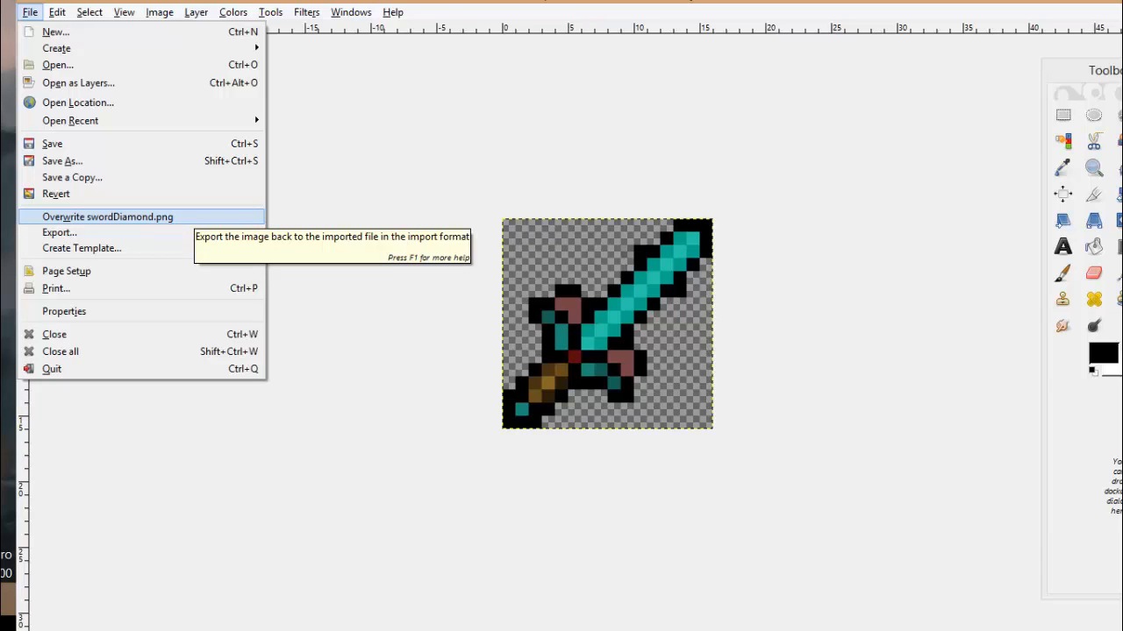
click(179, 216)
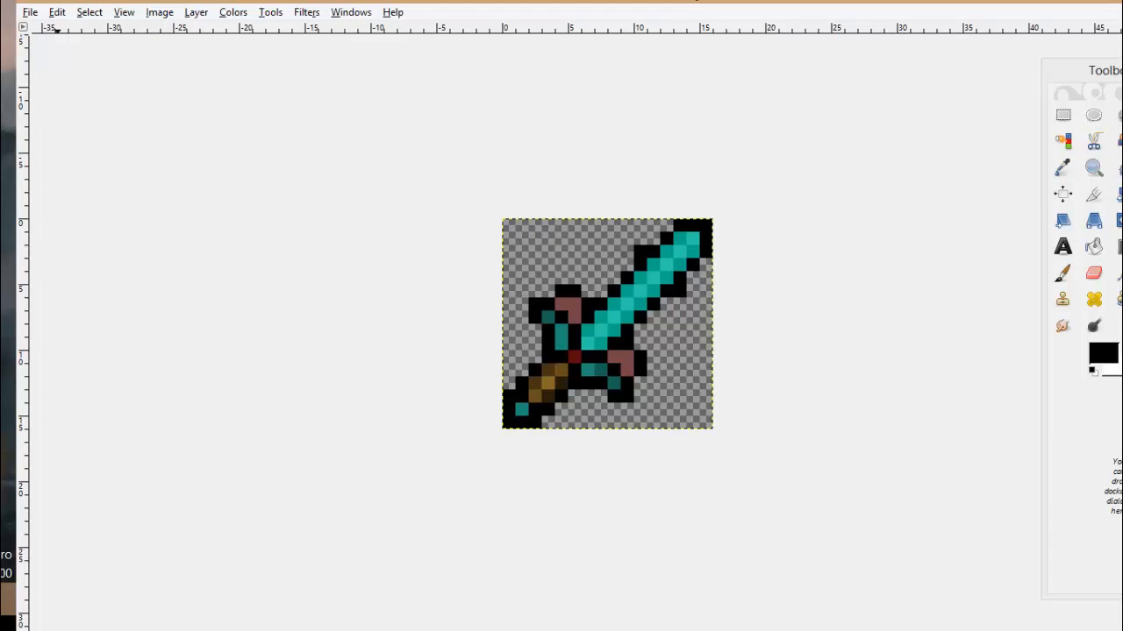
click(30, 12)
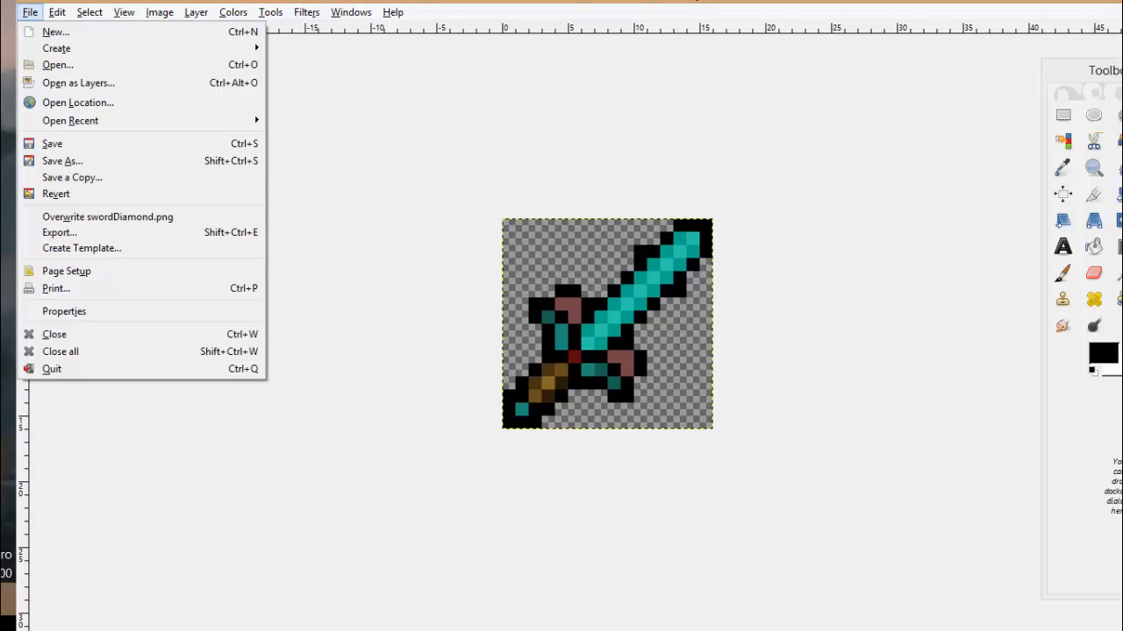
click(585, 28)
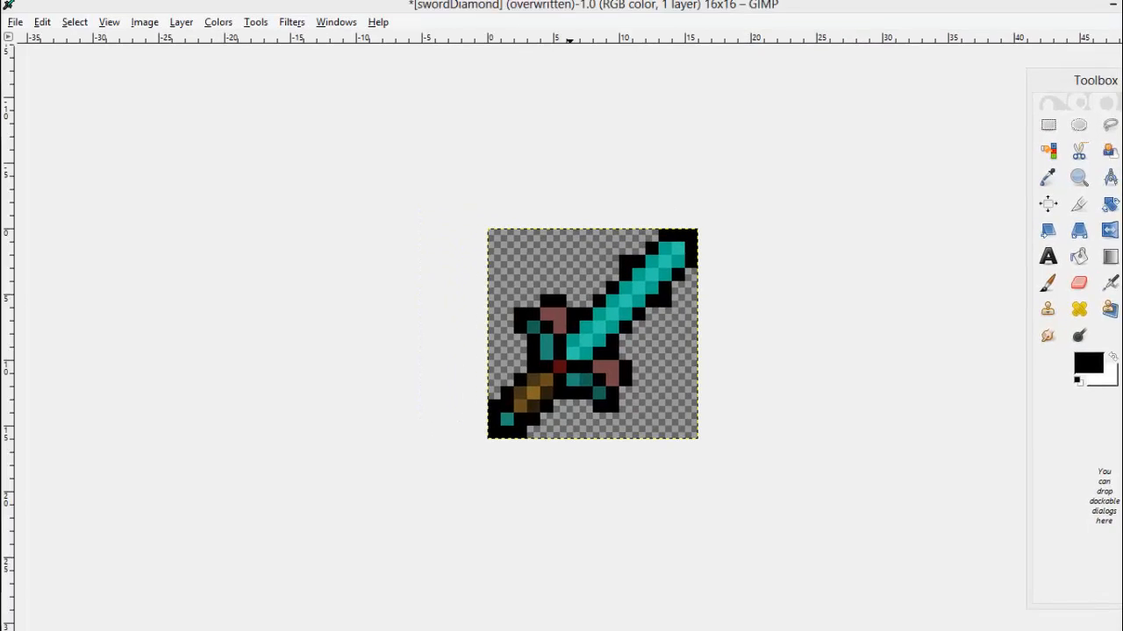
- Export the sword as a PNG image named swordDiamond.png to the Desktop, keeping the default PNG options
click(20, 12)
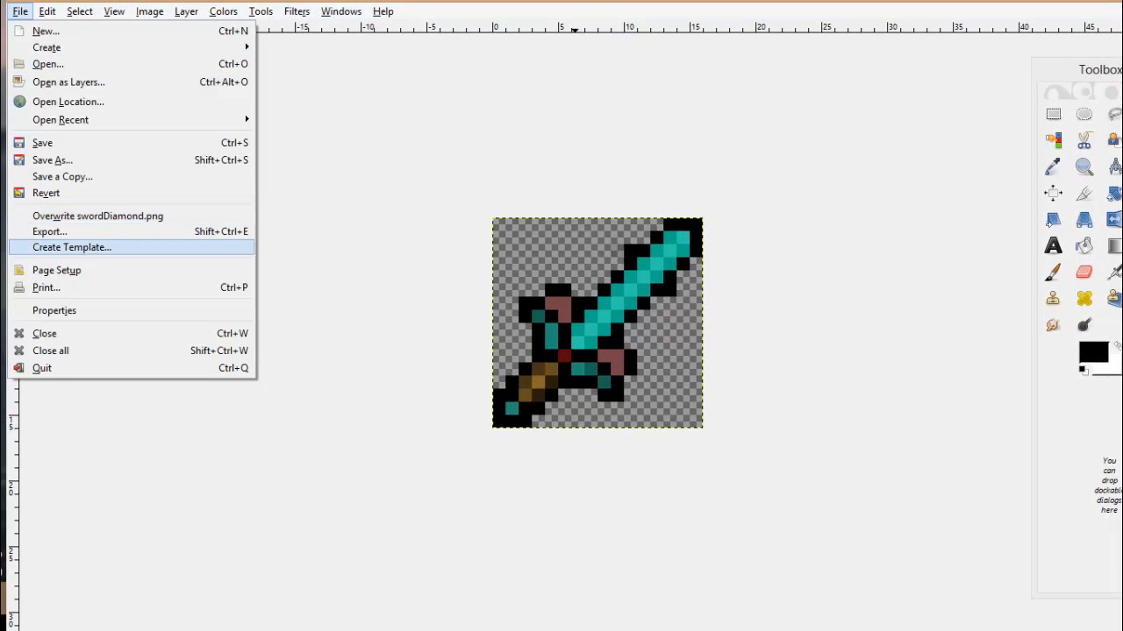
click(49, 232)
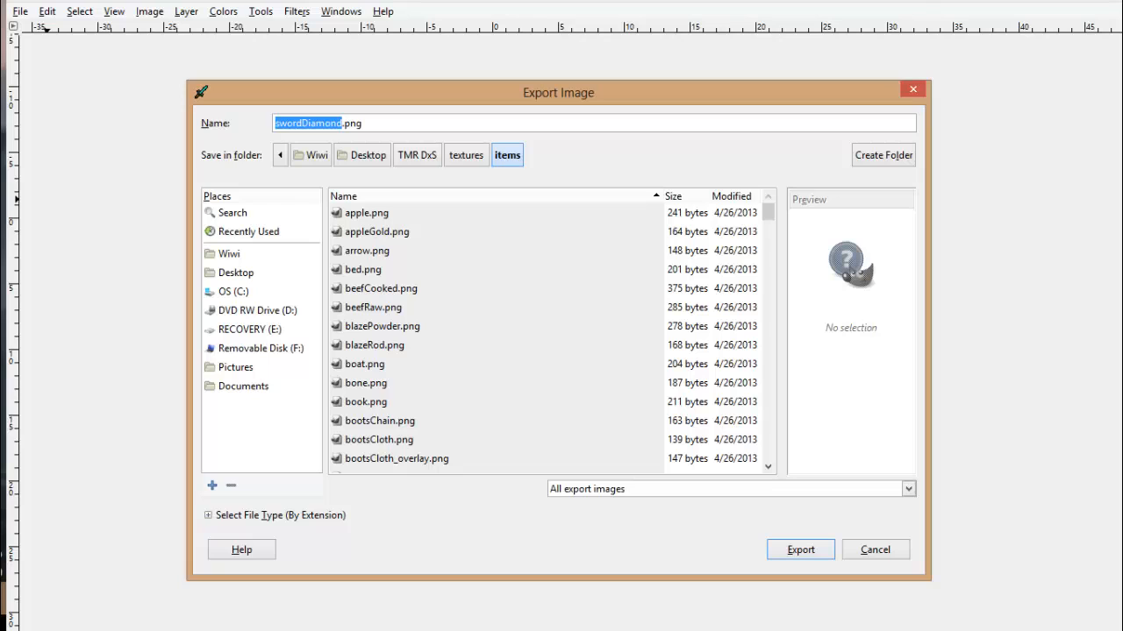
click(210, 514)
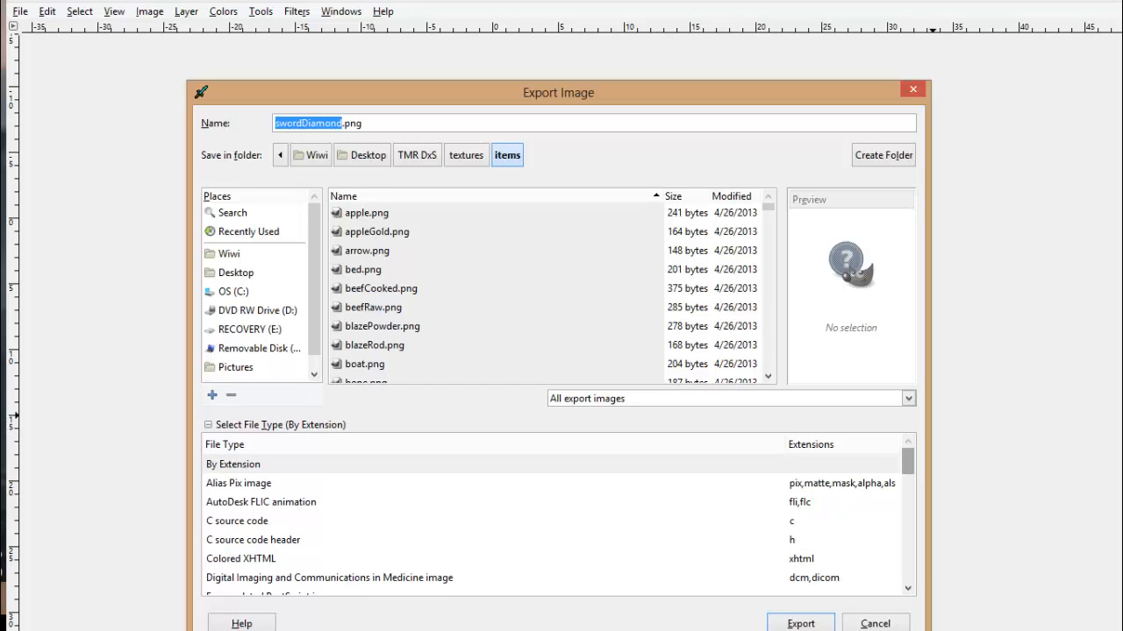
drag(908, 461, 908, 530)
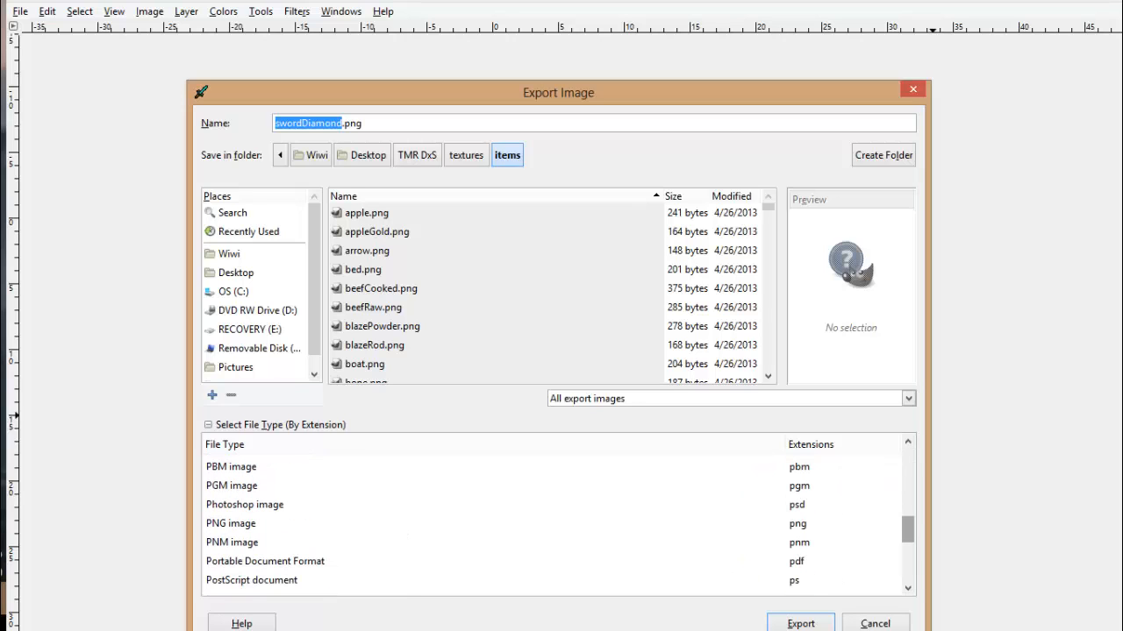
click(233, 523)
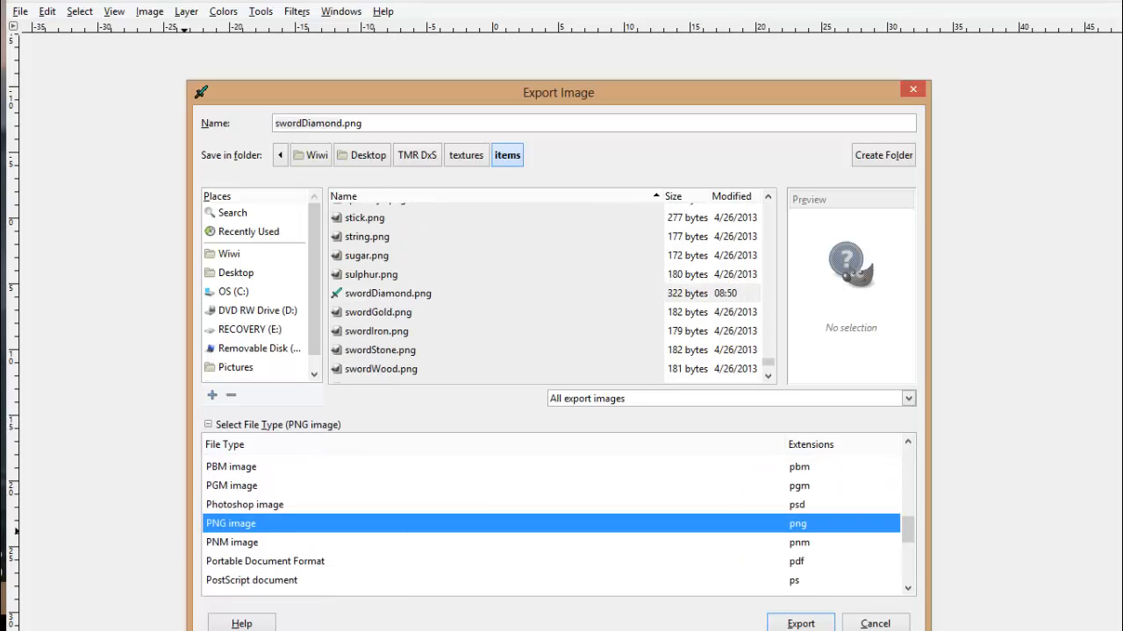
click(236, 273)
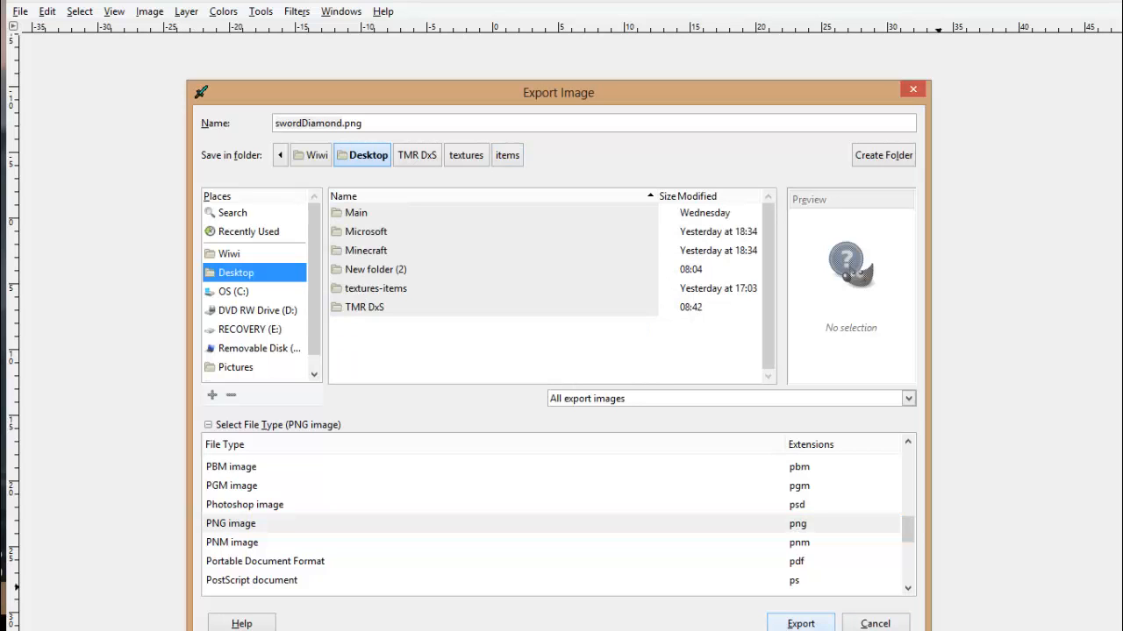
click(800, 623)
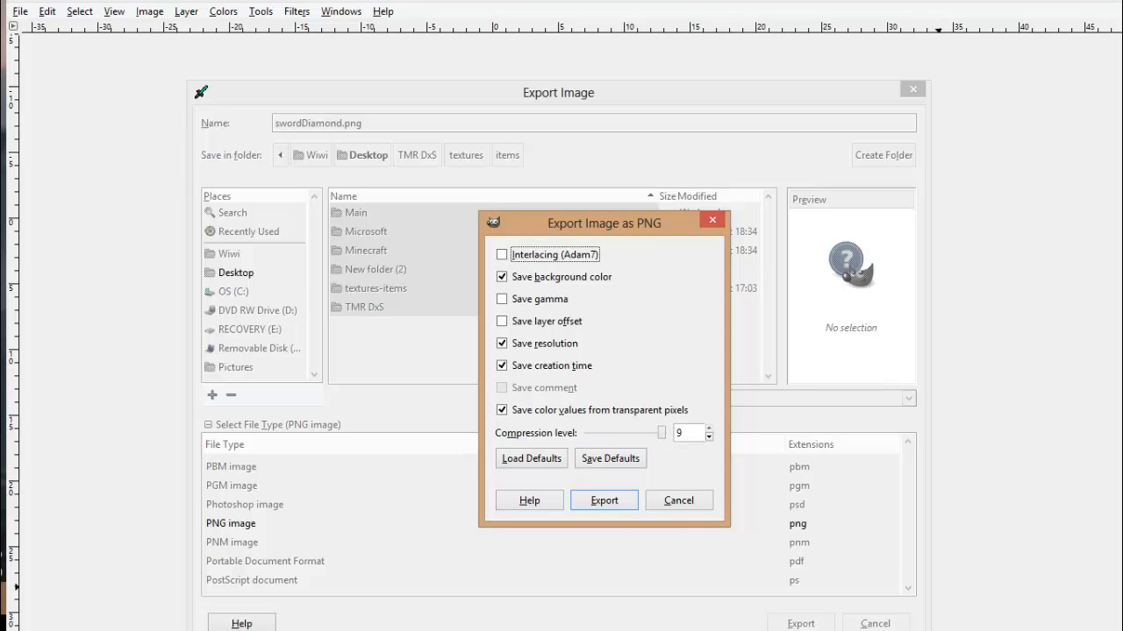
click(616, 500)
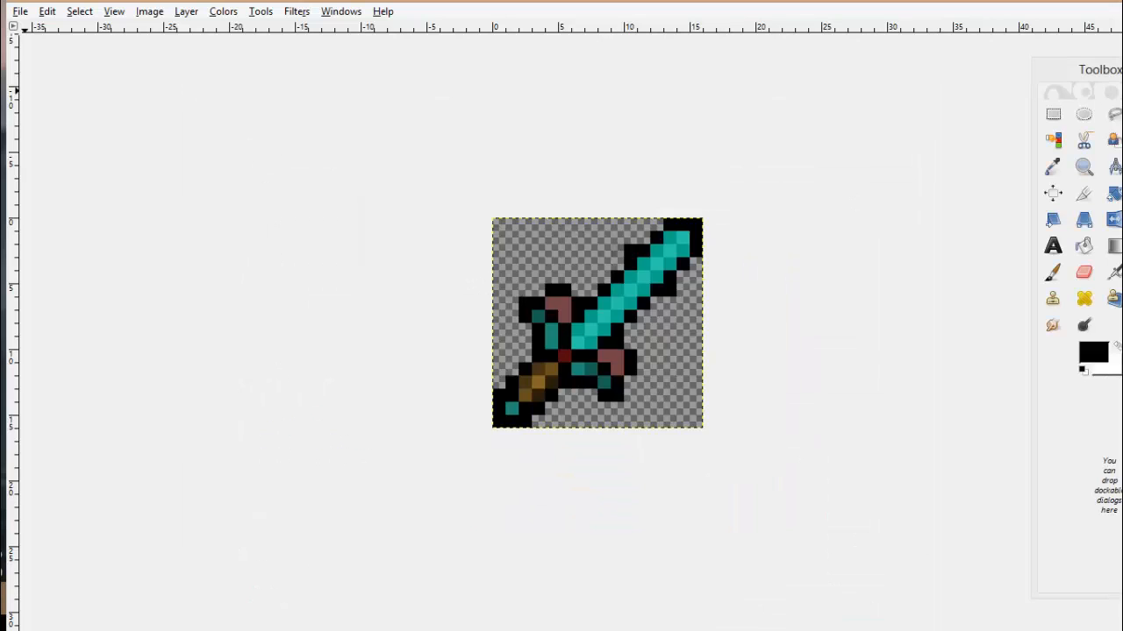
- Save the image as swordDiamond.xcf in the Pictures folder, and close the image and GIMP
click(20, 11)
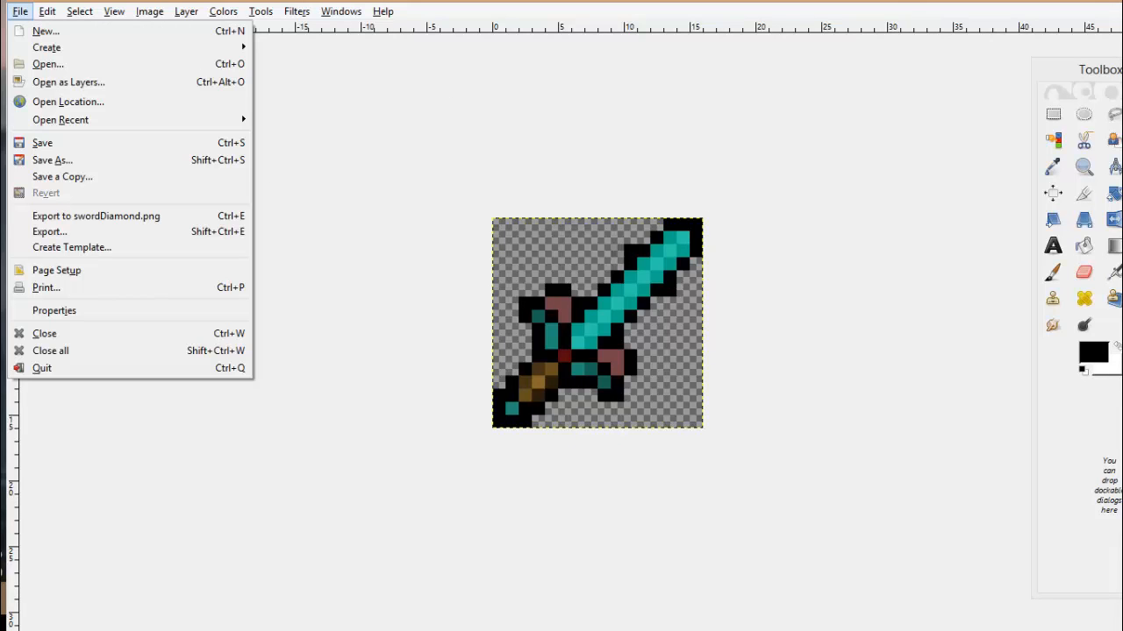
click(53, 161)
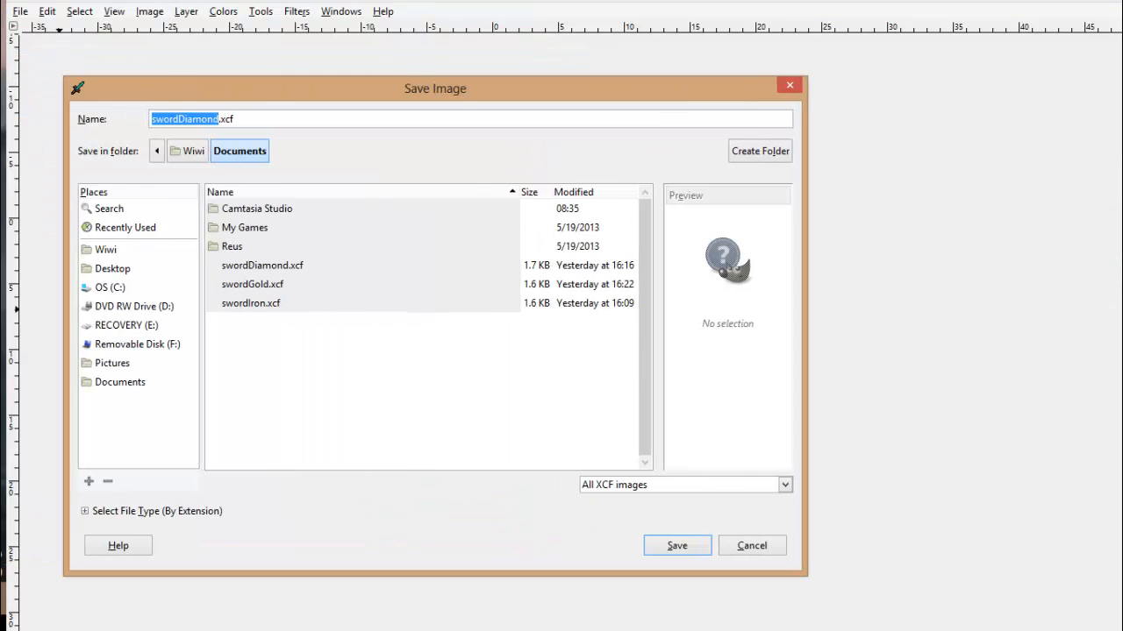
click(681, 545)
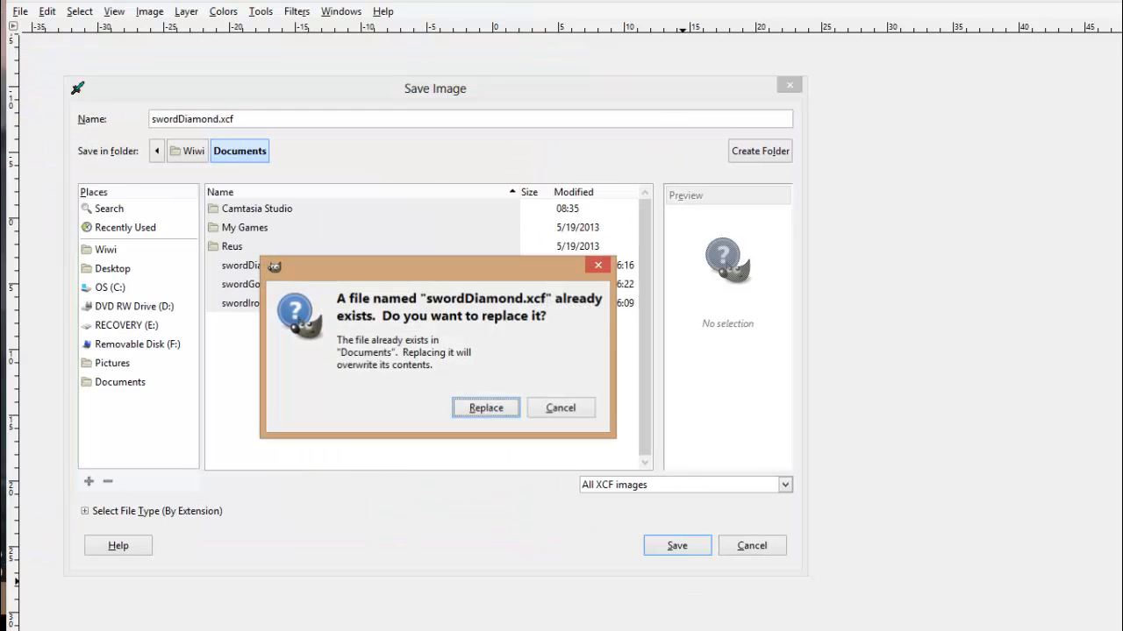
key(Return)
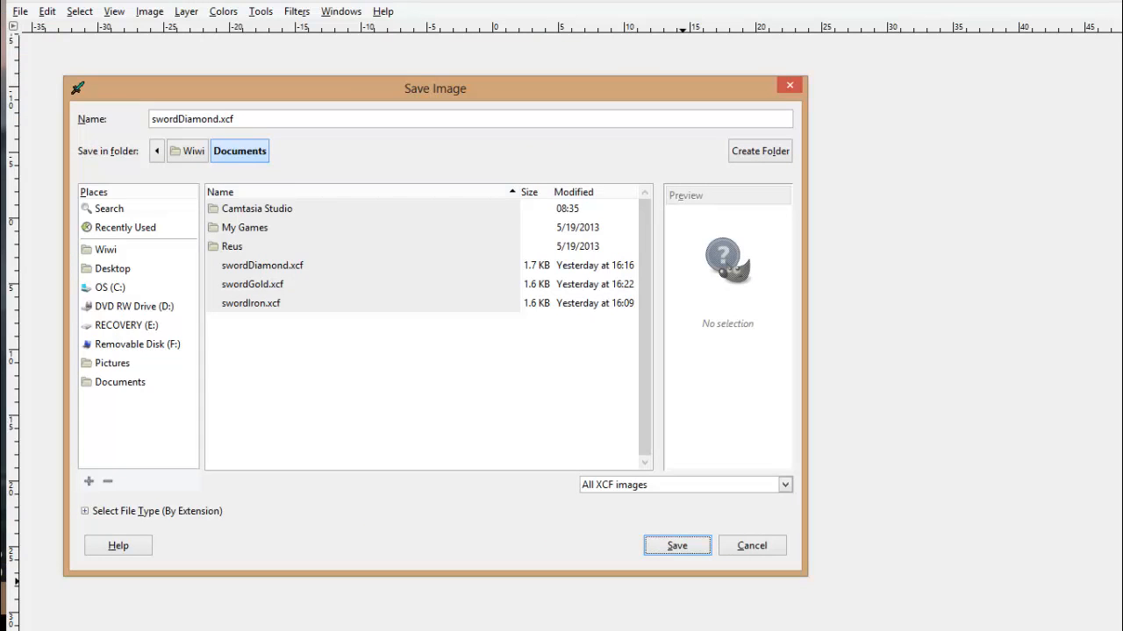
click(112, 363)
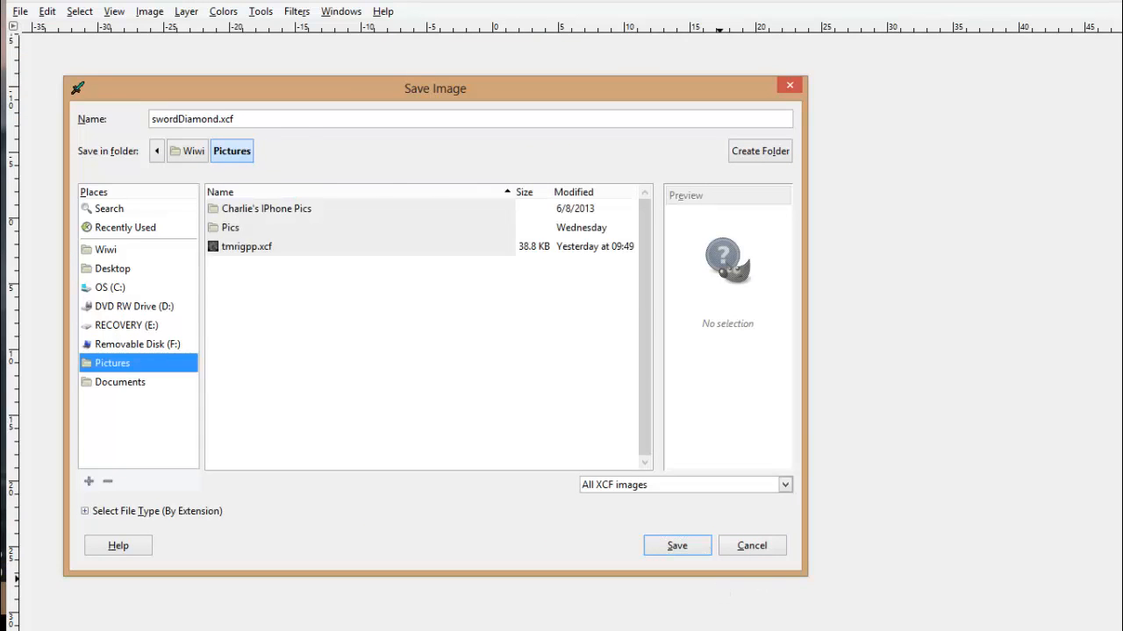
click(679, 545)
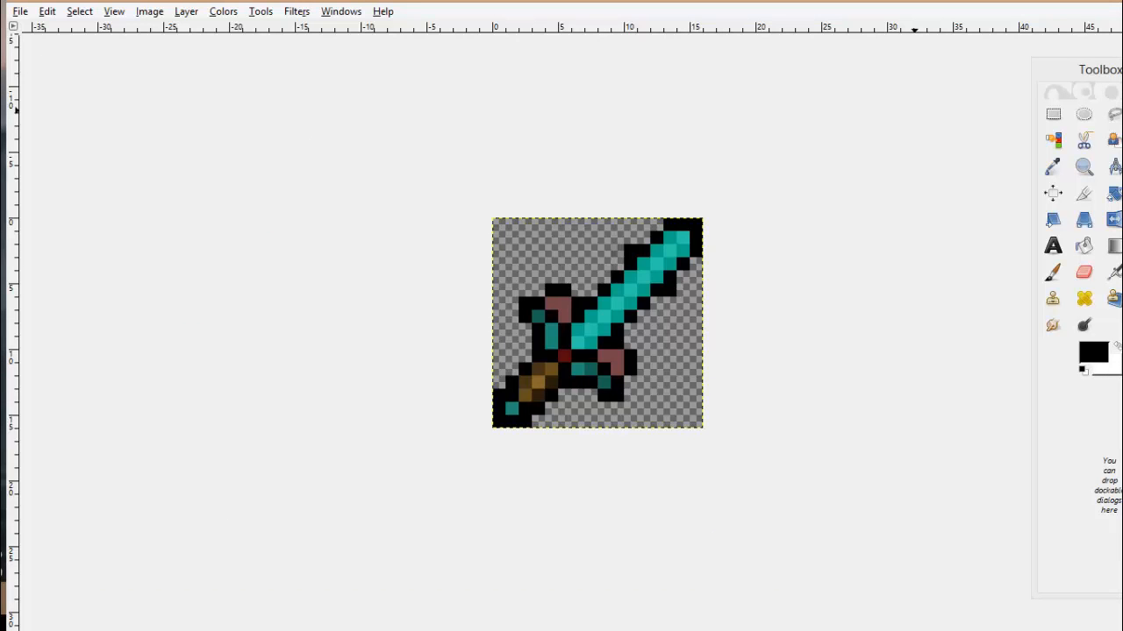
key(ctrl+w)
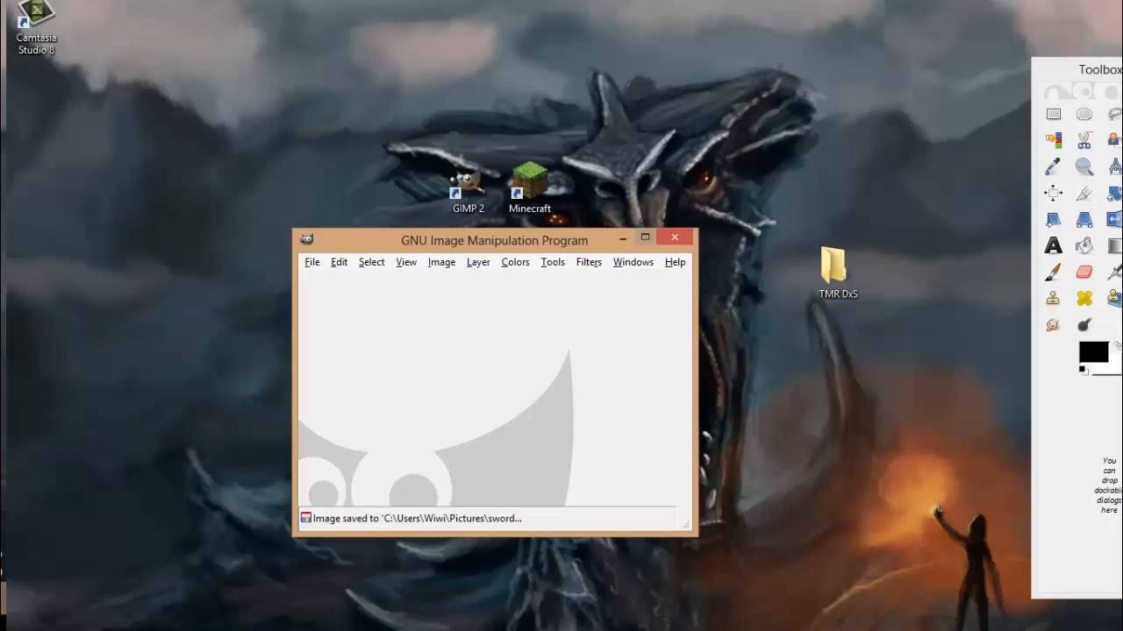
click(674, 238)
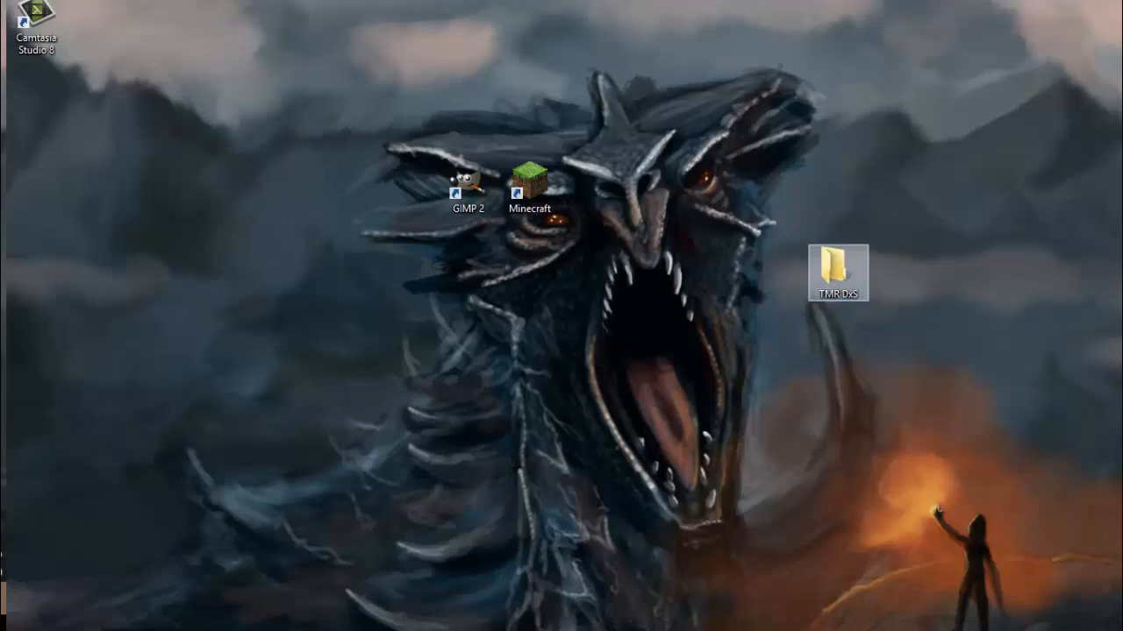
- Open the items folder inside TMR DxS > textures in File Explorer and widen its window to show more files
double_click(838, 273)
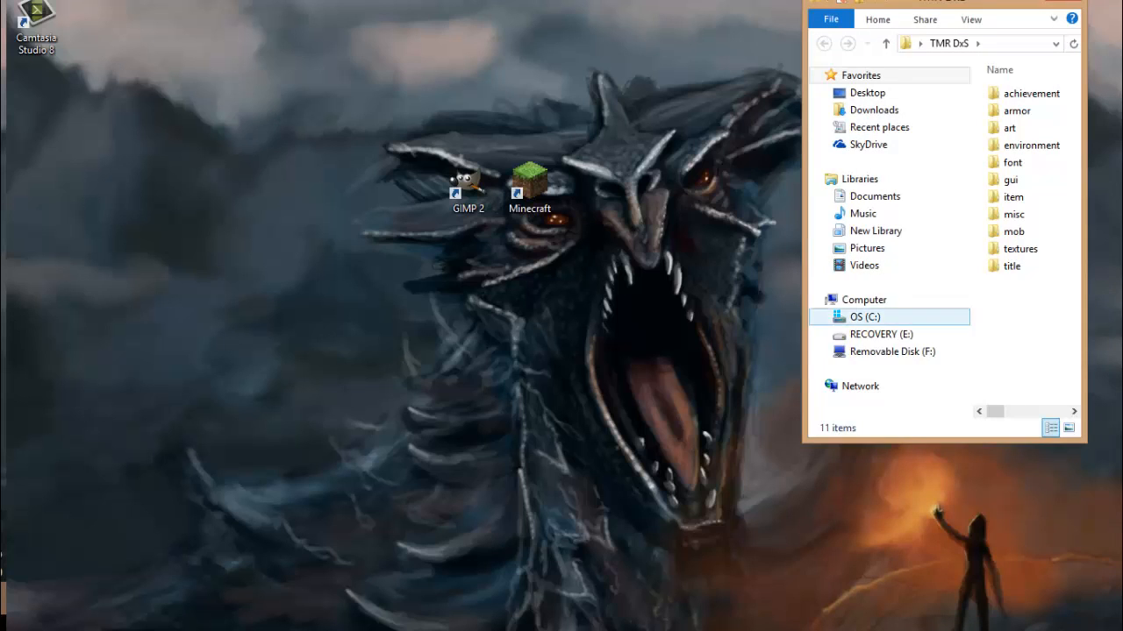
double_click(1020, 249)
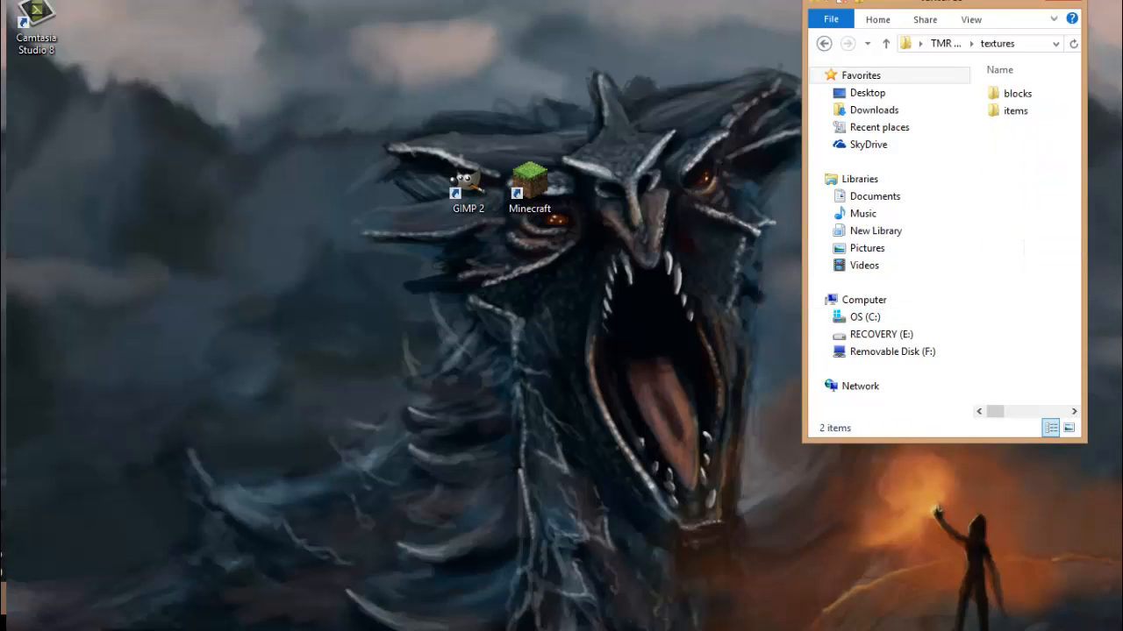
double_click(1016, 111)
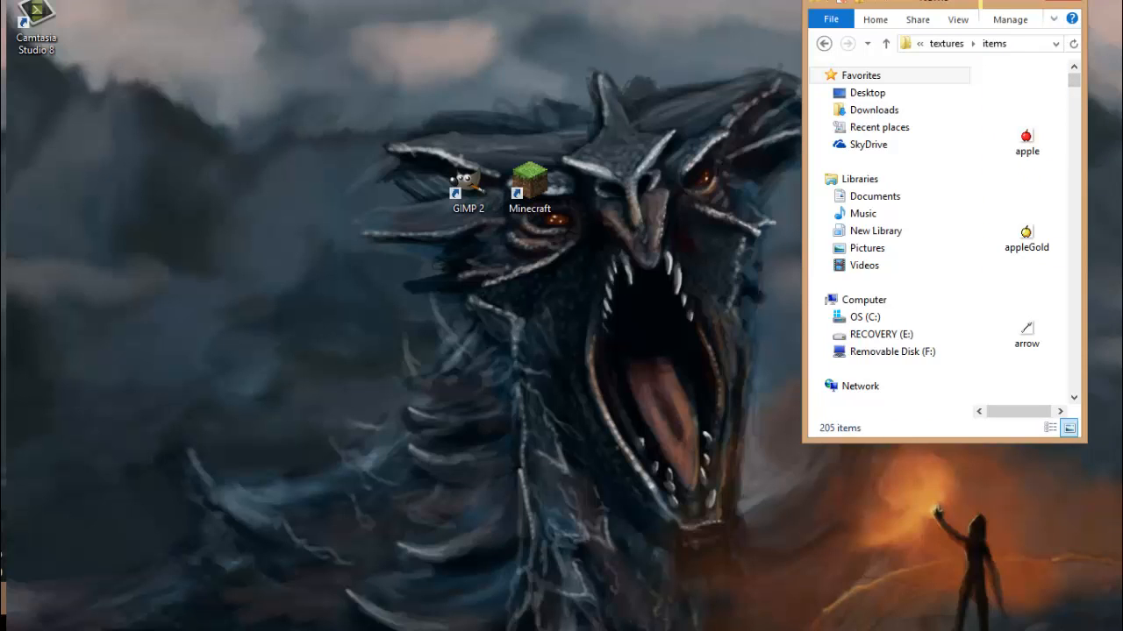
drag(921, 3, 444, 157)
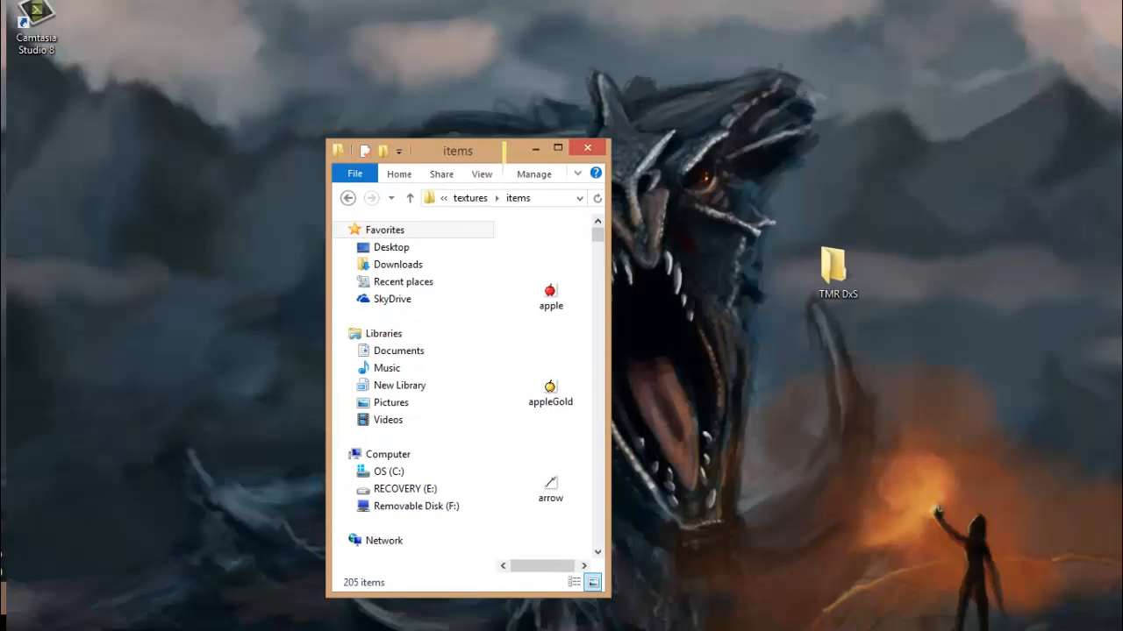
drag(610, 368, 1122, 369)
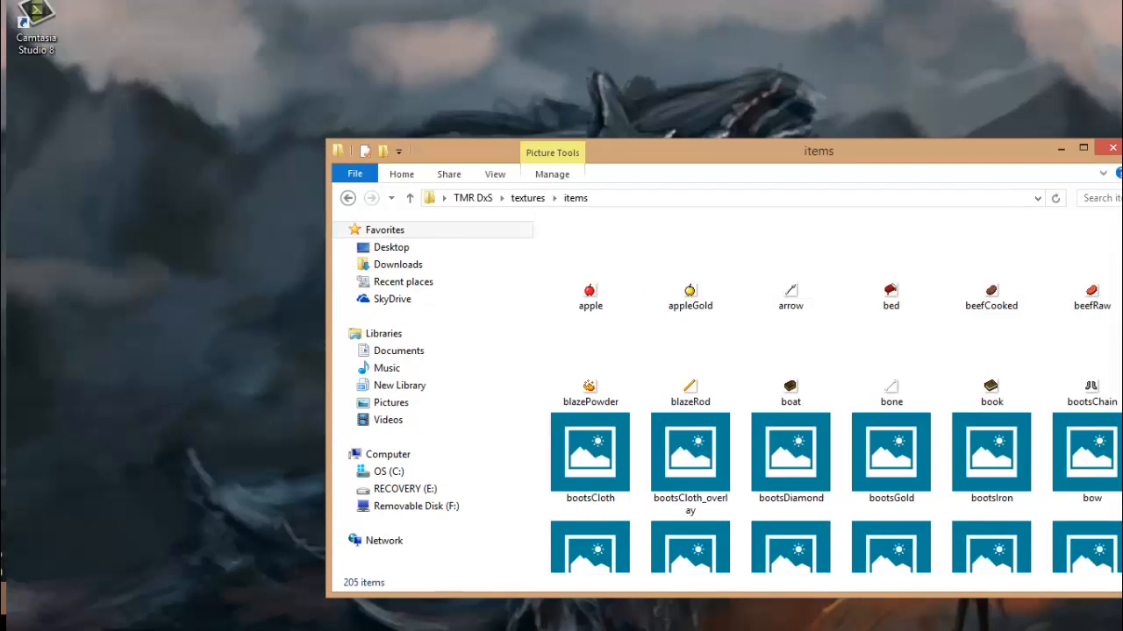
- Search the items folder for "diamond sword" and clear the search text
click(1071, 198)
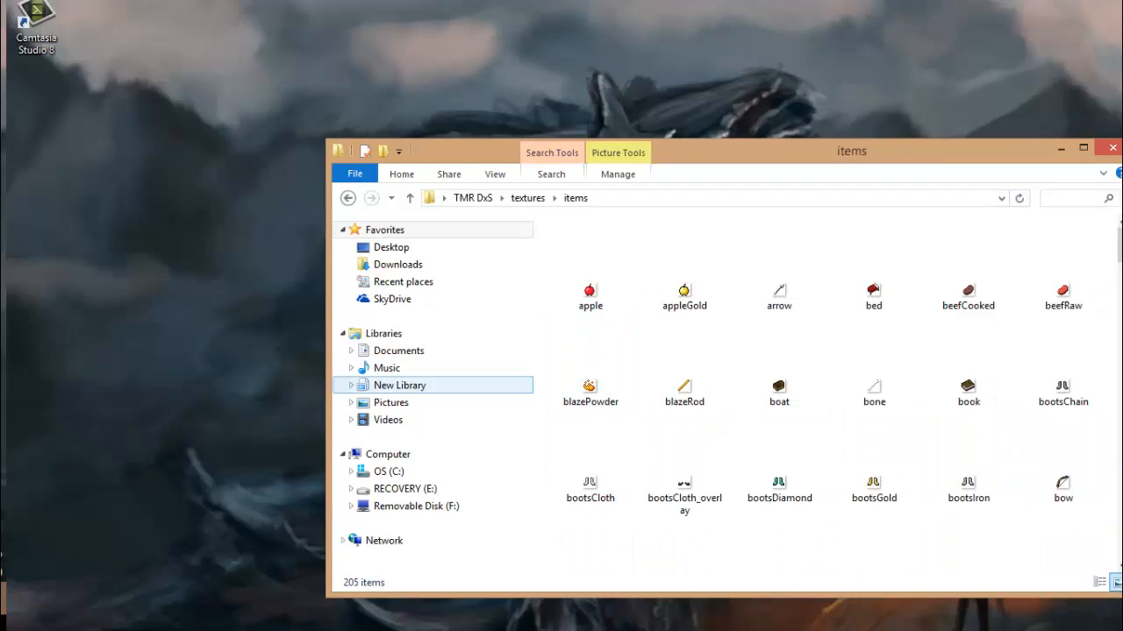
text(diamond)
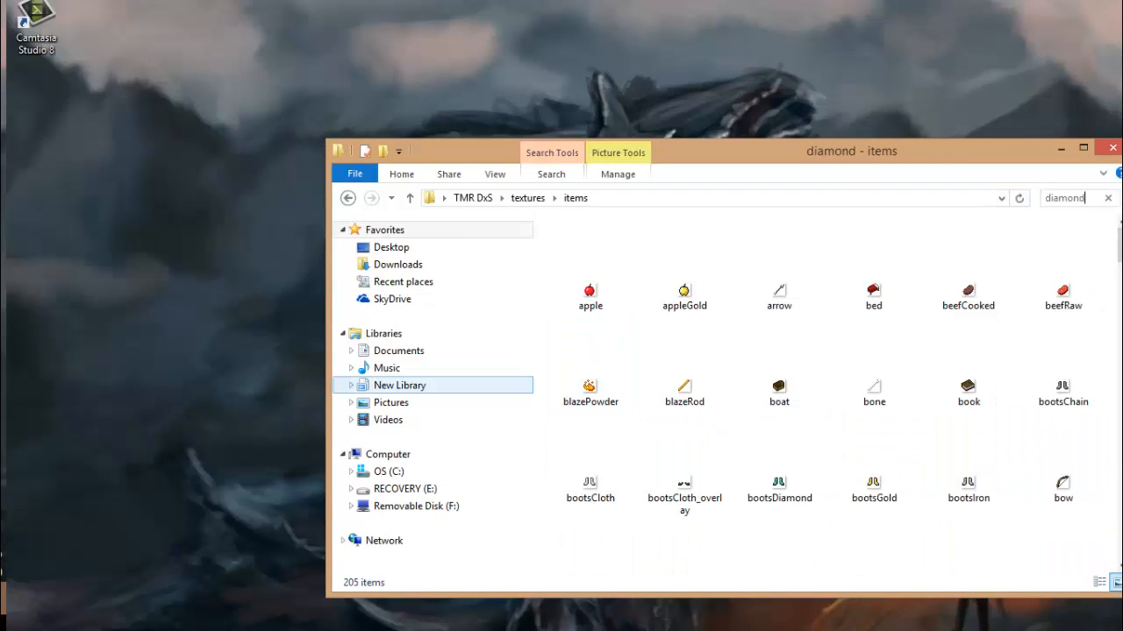
text( sword)
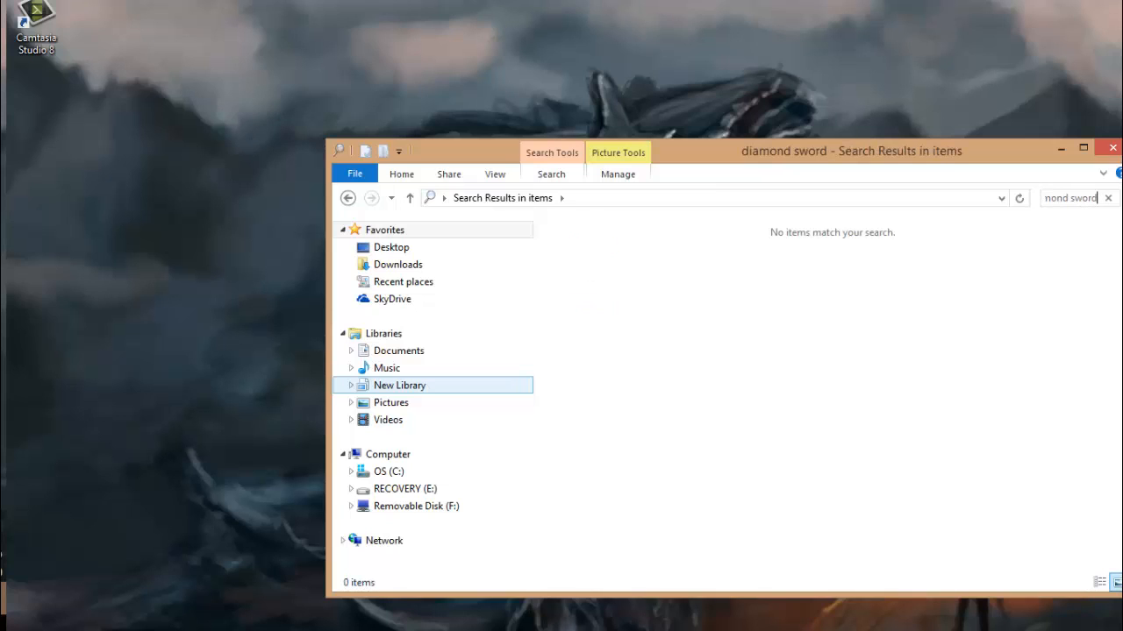
click(1107, 198)
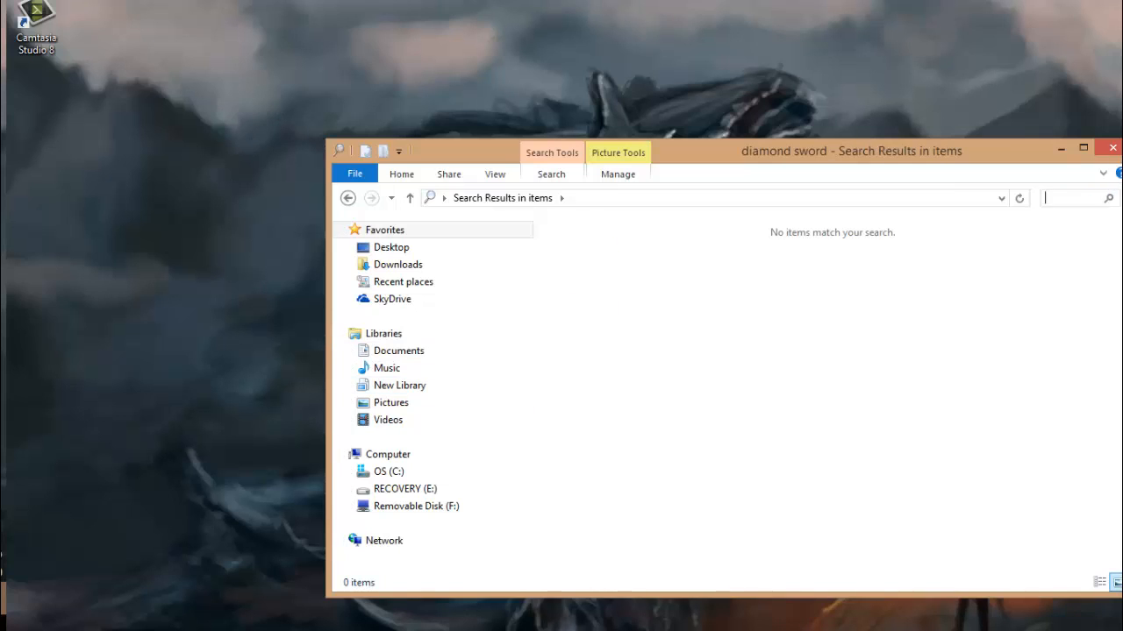
- Search the items folder for "sword", select the swordDiamond texture, and return to the items folder
text(sword)
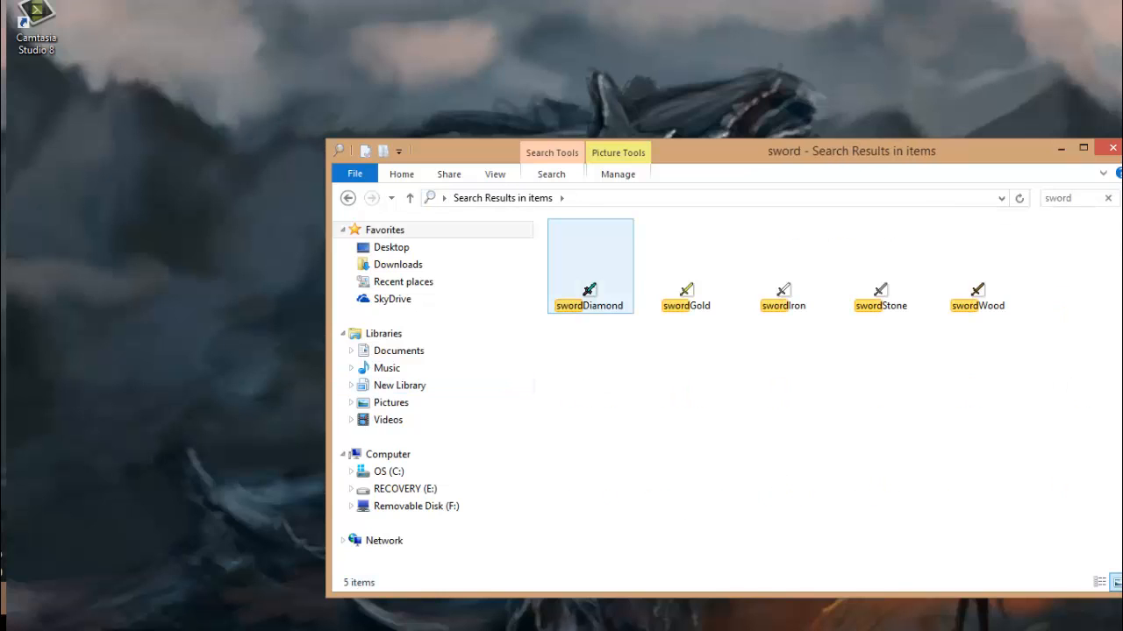
right_click(589, 307)
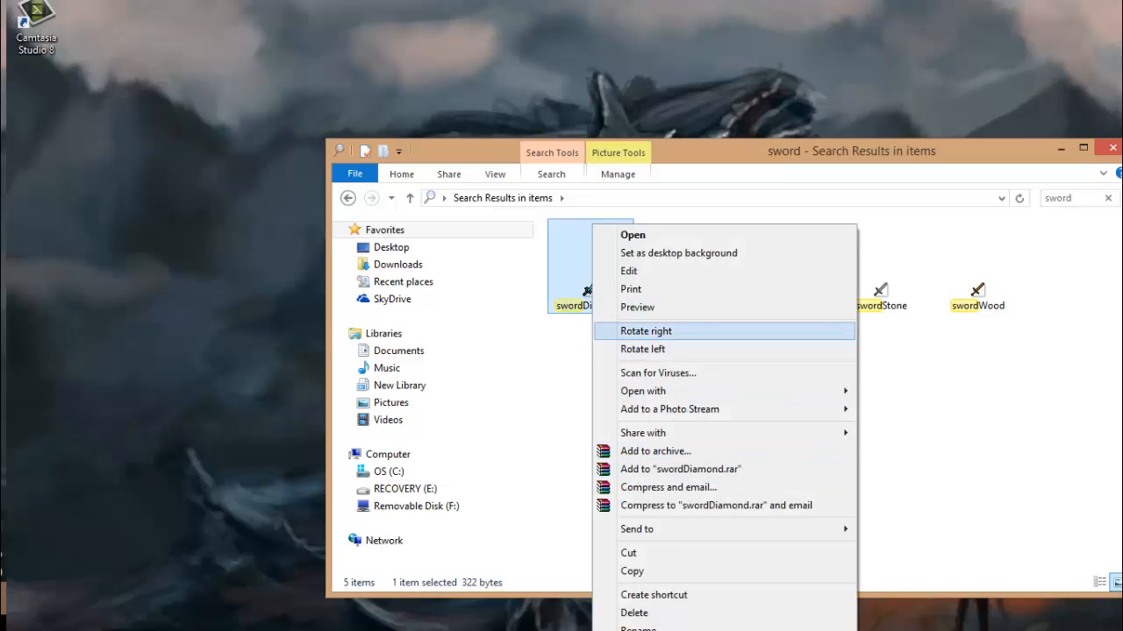
click(576, 340)
drag(612, 319, 591, 256)
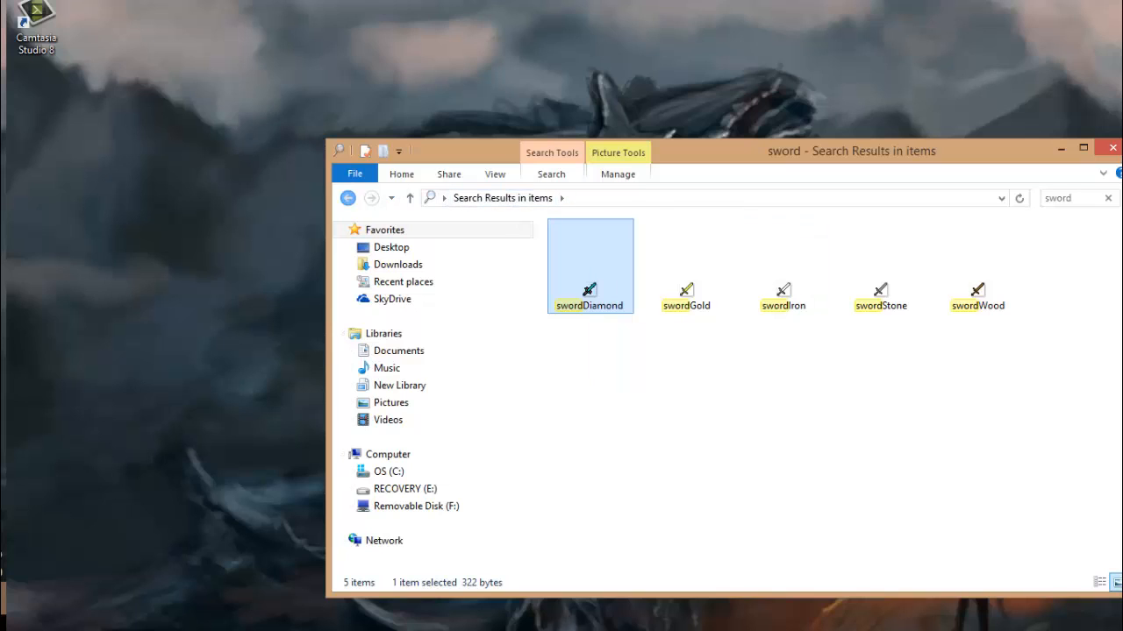
click(347, 198)
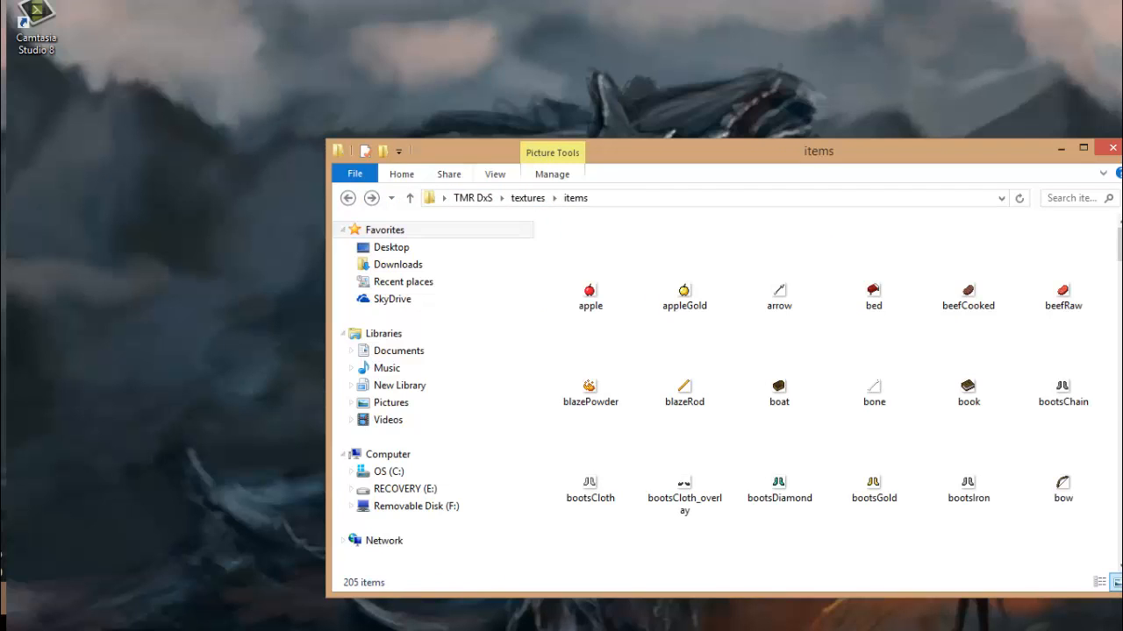
- Archive all the folders inside TMR DxS together as TMR DxS.zip, using the ZIP format with Normal compression
click(473, 197)
drag(752, 431, 698, 259)
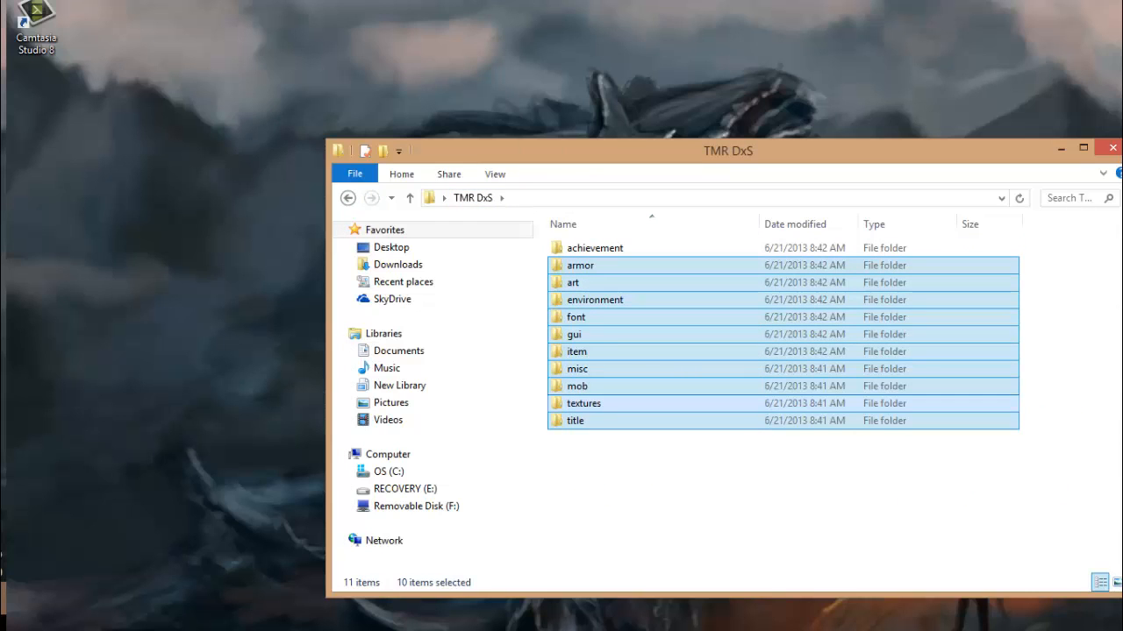
drag(657, 502, 619, 241)
right_click(630, 292)
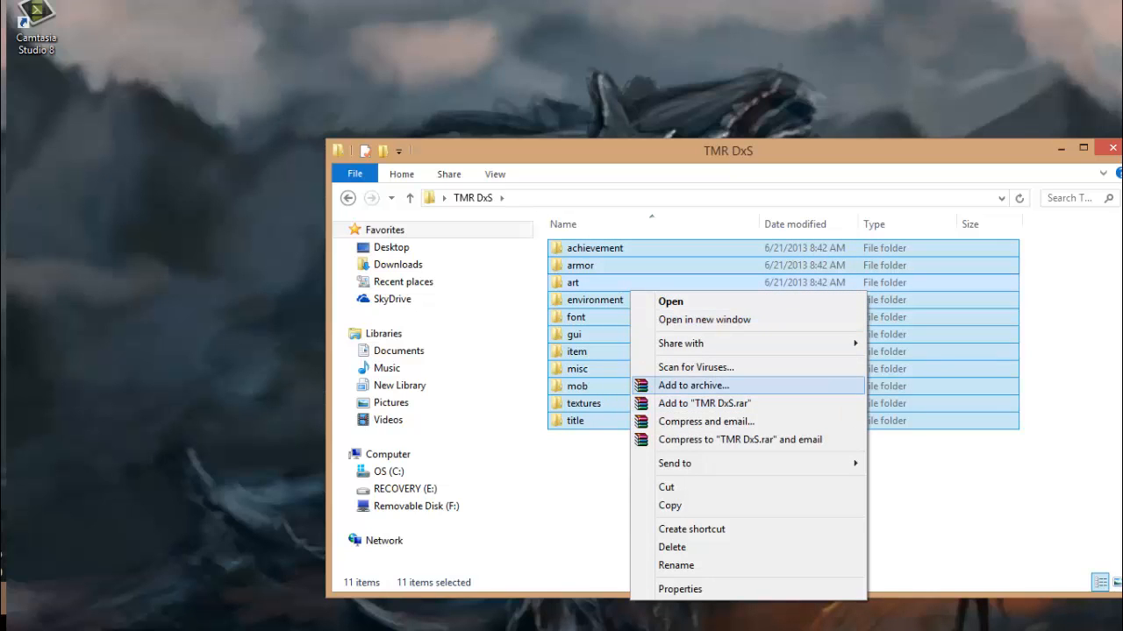
click(693, 385)
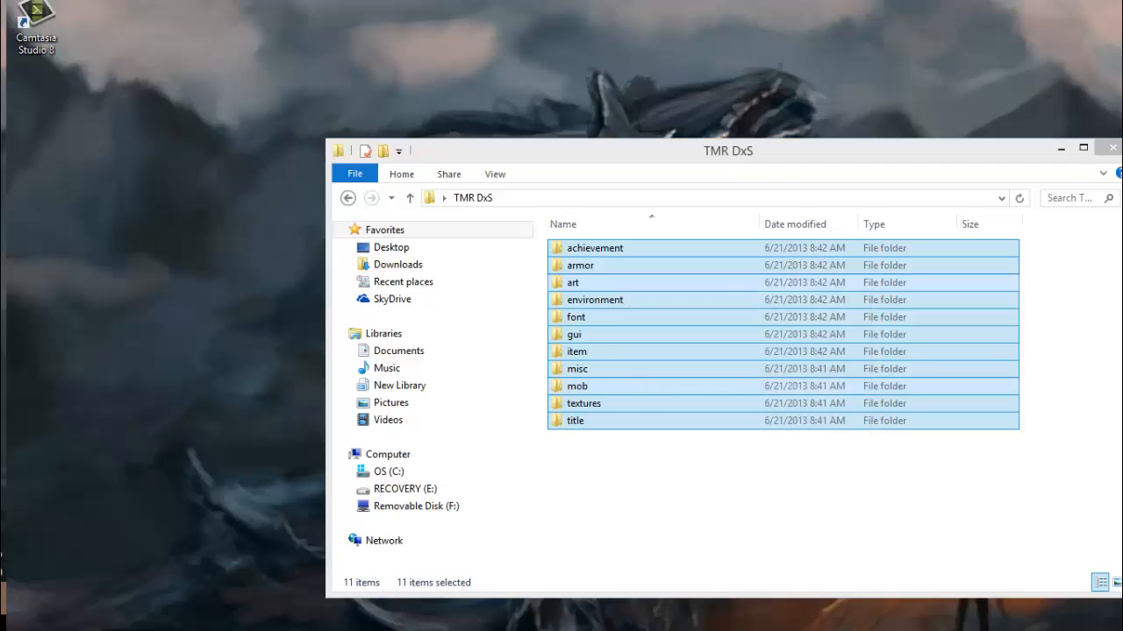
click(466, 256)
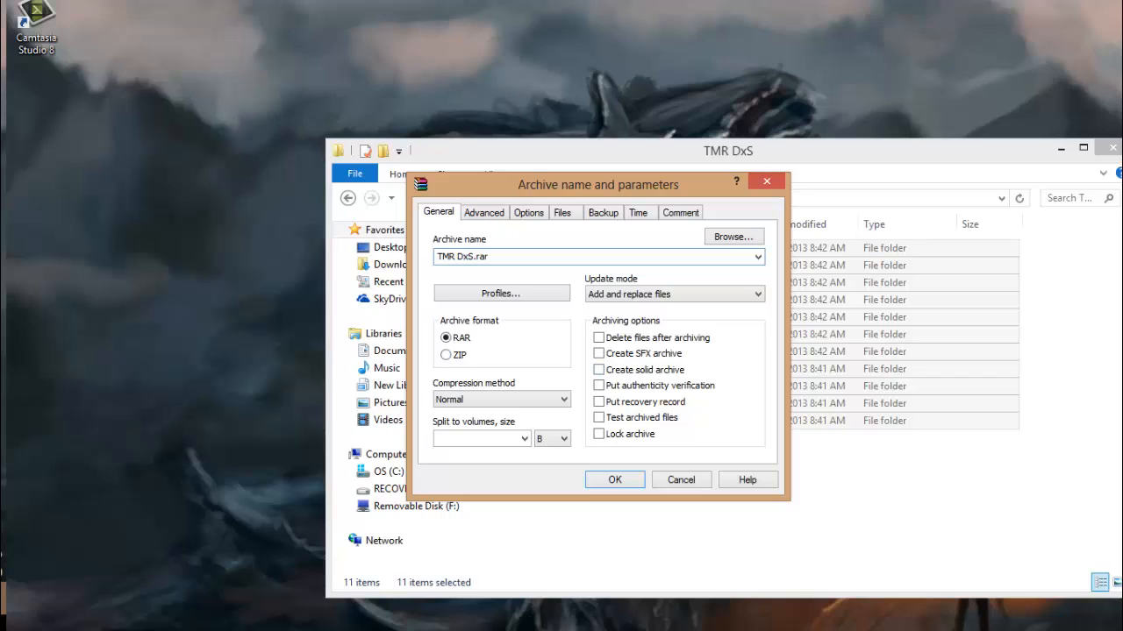
click(446, 355)
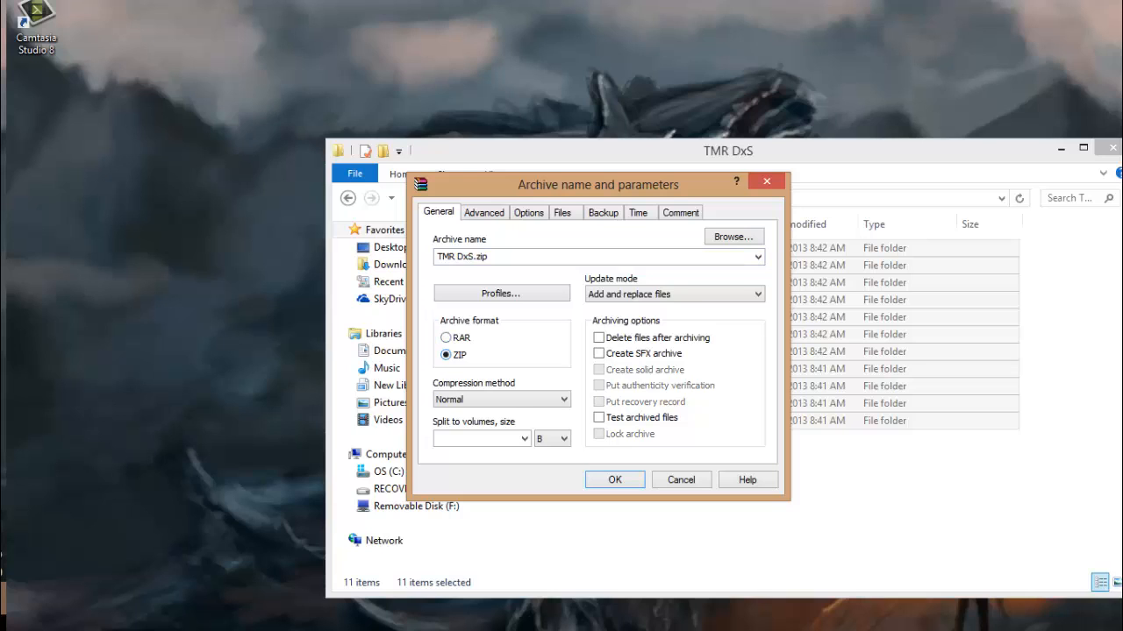
click(615, 479)
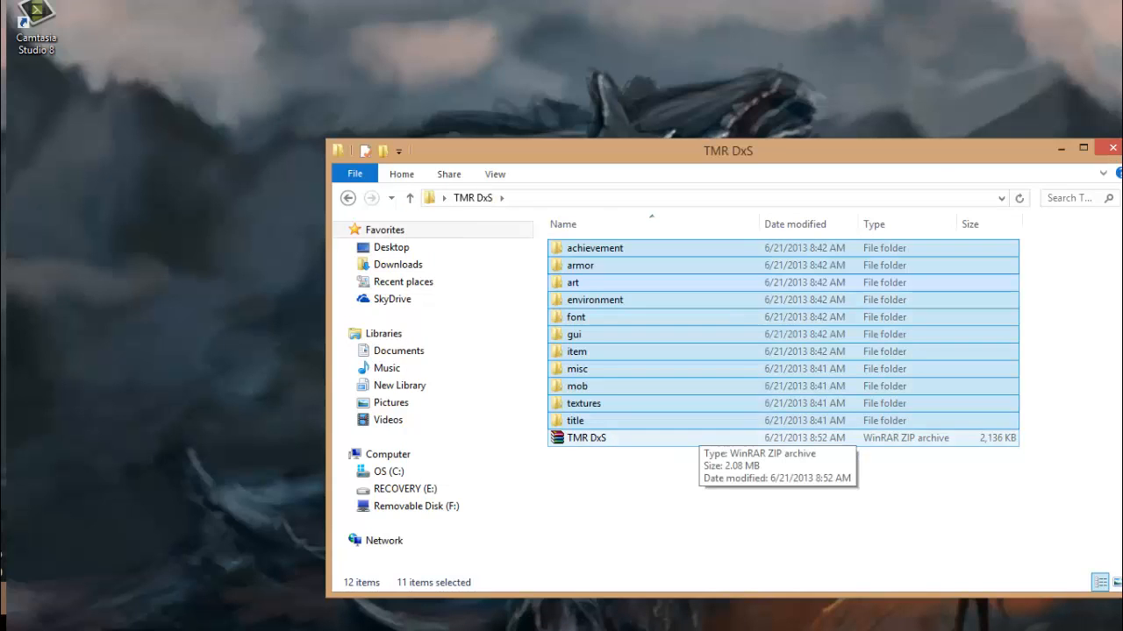
- Move the TMR DxS ZIP archive out of its folder onto the desktop and close the folder window
click(585, 438)
click(571, 465)
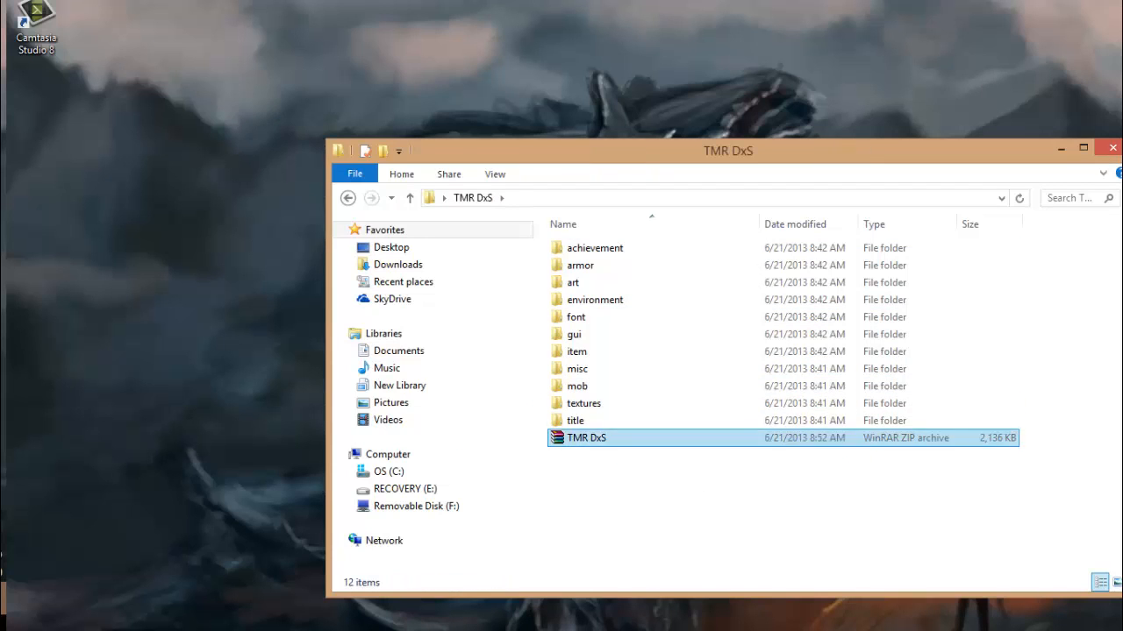
drag(572, 438, 160, 355)
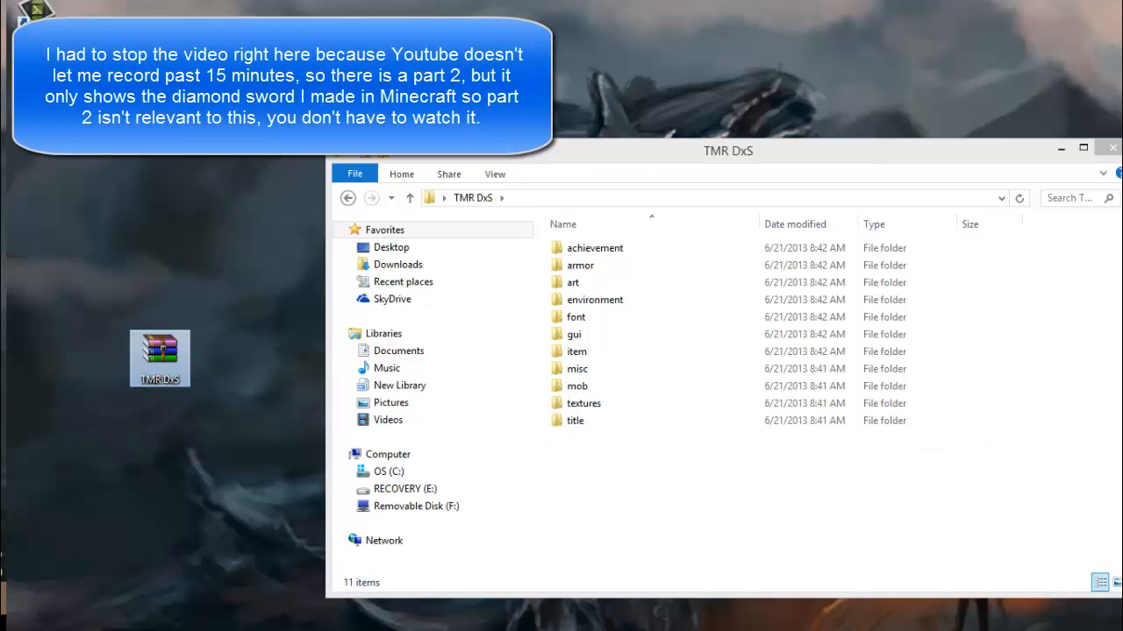
click(1112, 148)
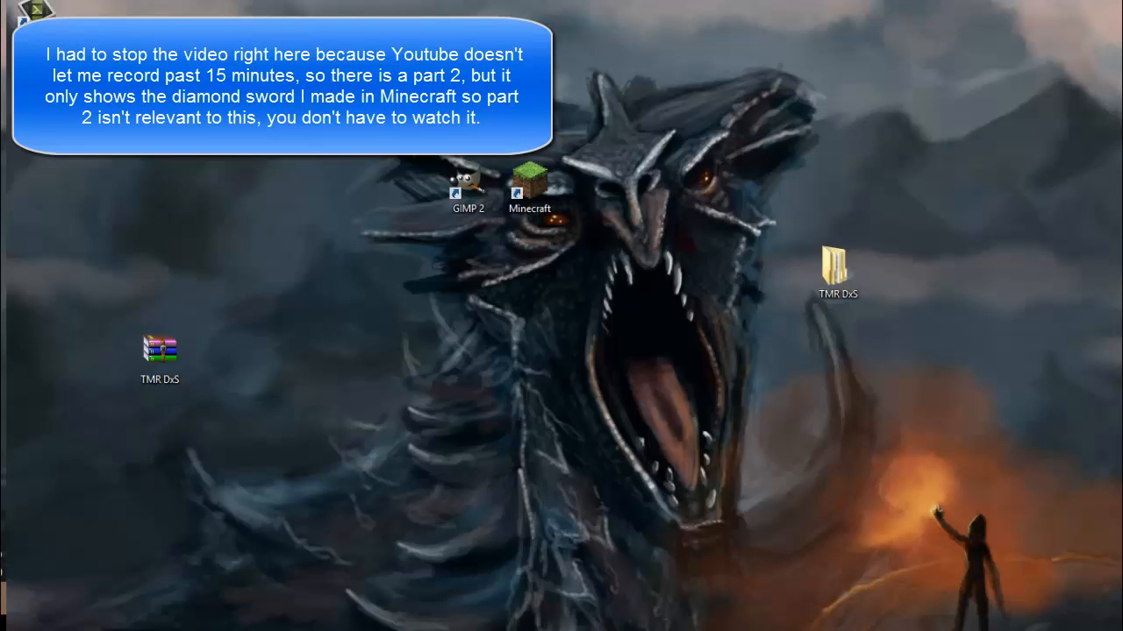
- Move the TMR DxS archive from the desktop into the .minecraft > texturepacks folder under %appdata%, and close the folder window
key(super+r)
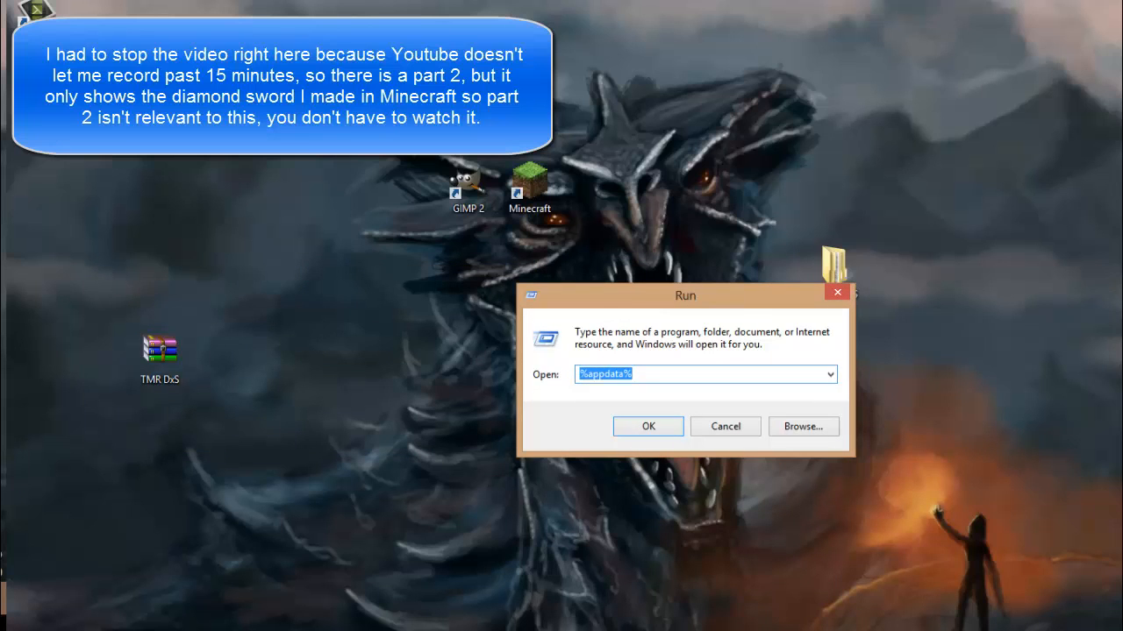
key(Return)
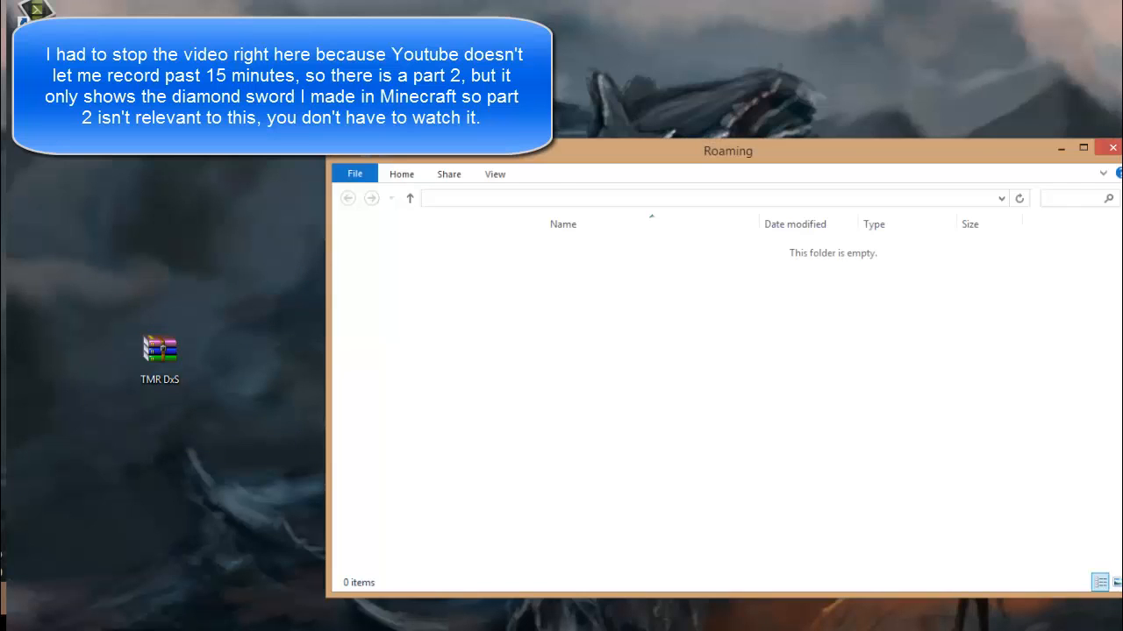
double_click(589, 249)
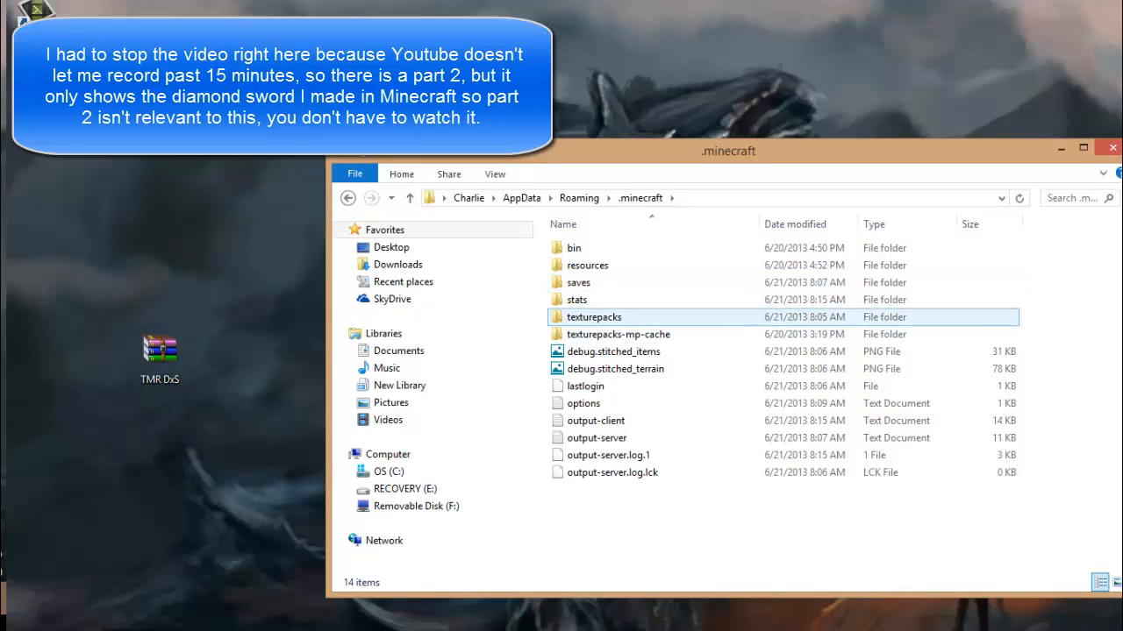
double_click(595, 318)
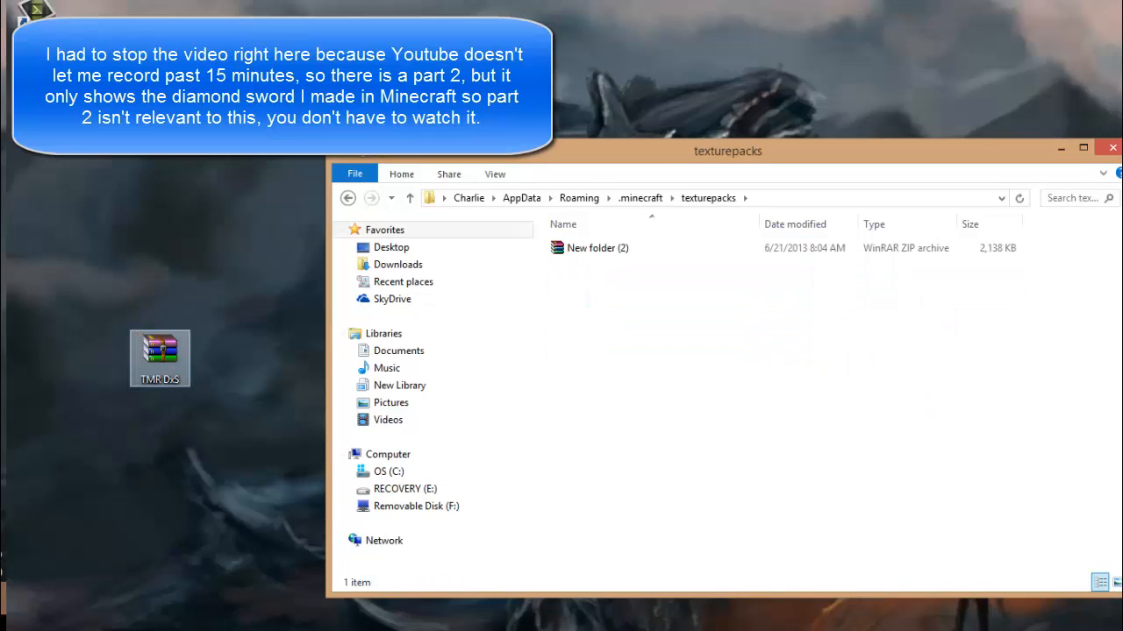
drag(159, 358, 711, 304)
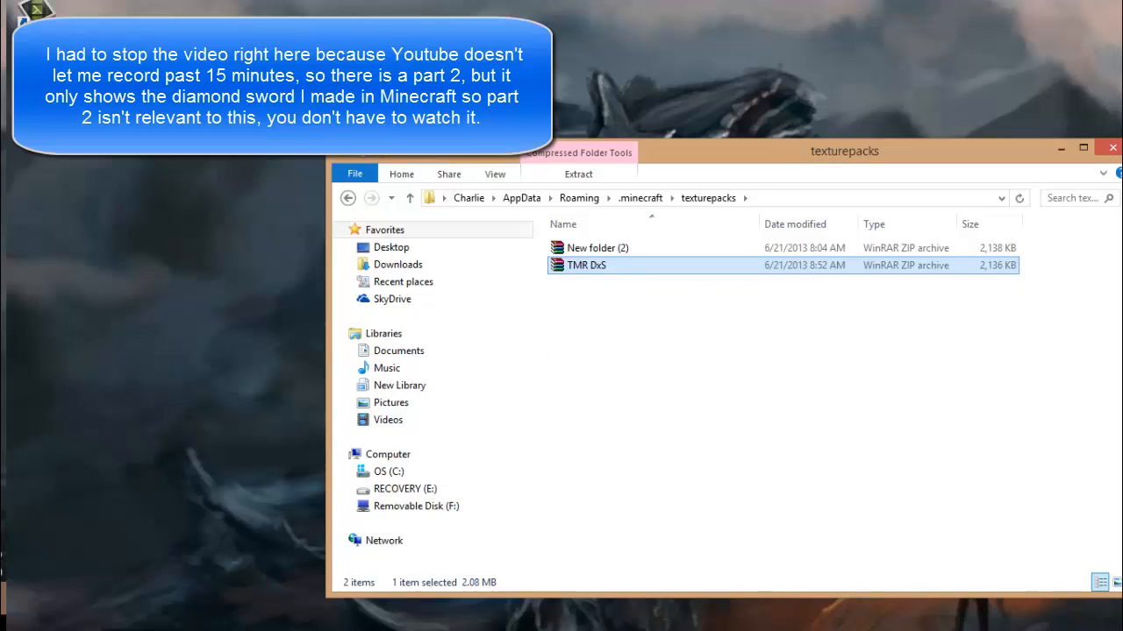
click(1113, 147)
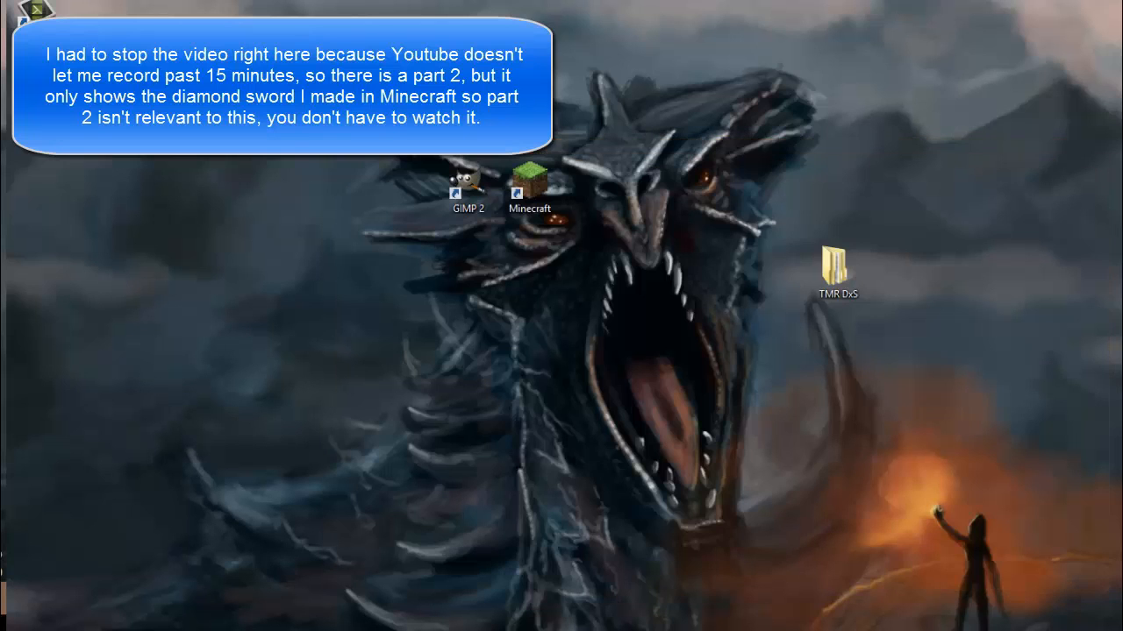